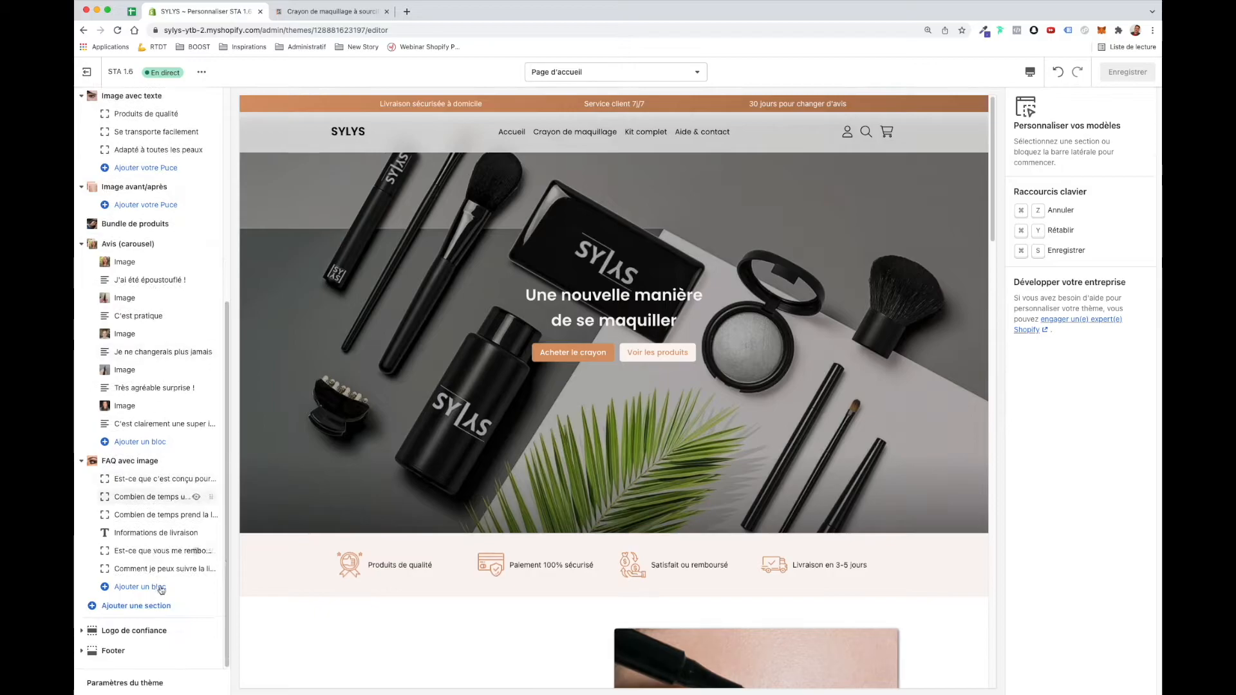
Try a "Produit en vedette" section on the home page with the Crayon de maquillage product, and remove it again
left_click(150, 605)
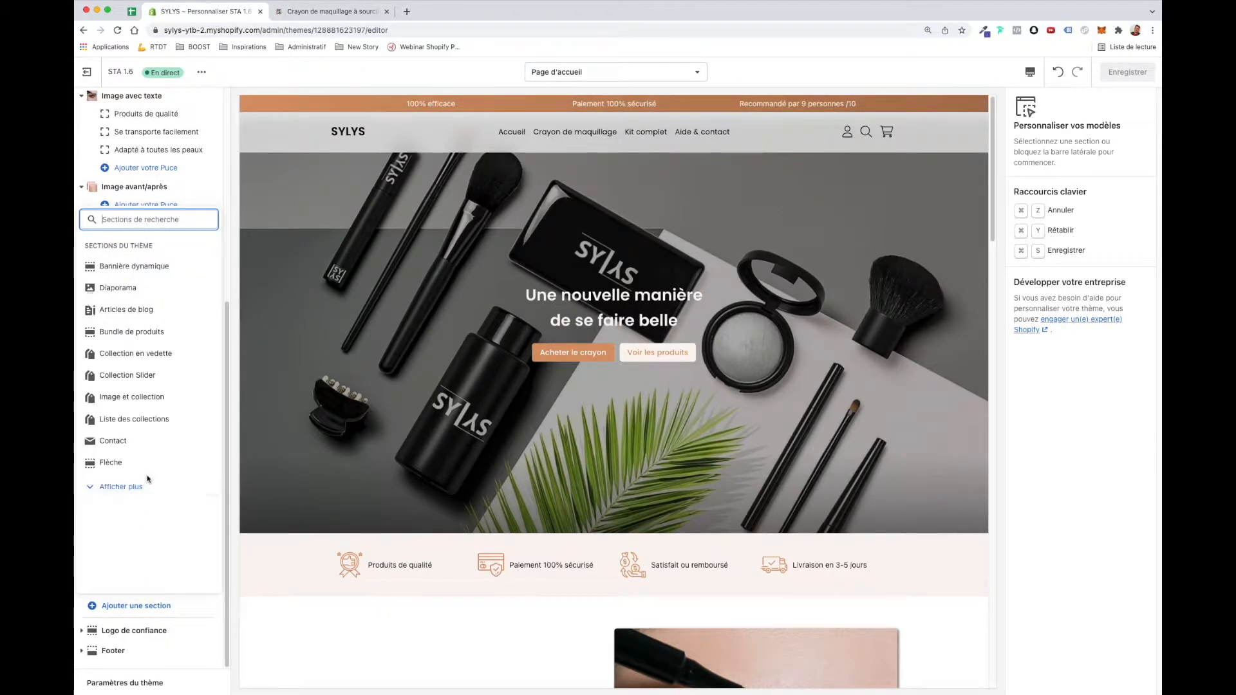
type("produit")
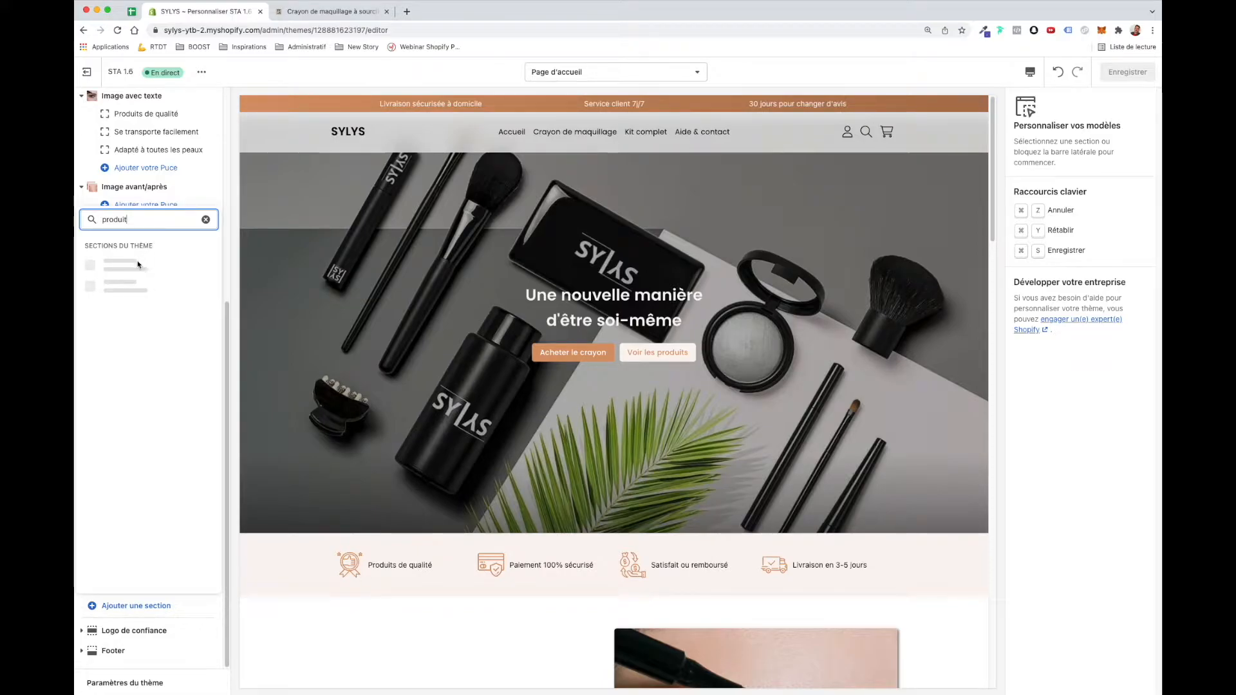
left_click(143, 265)
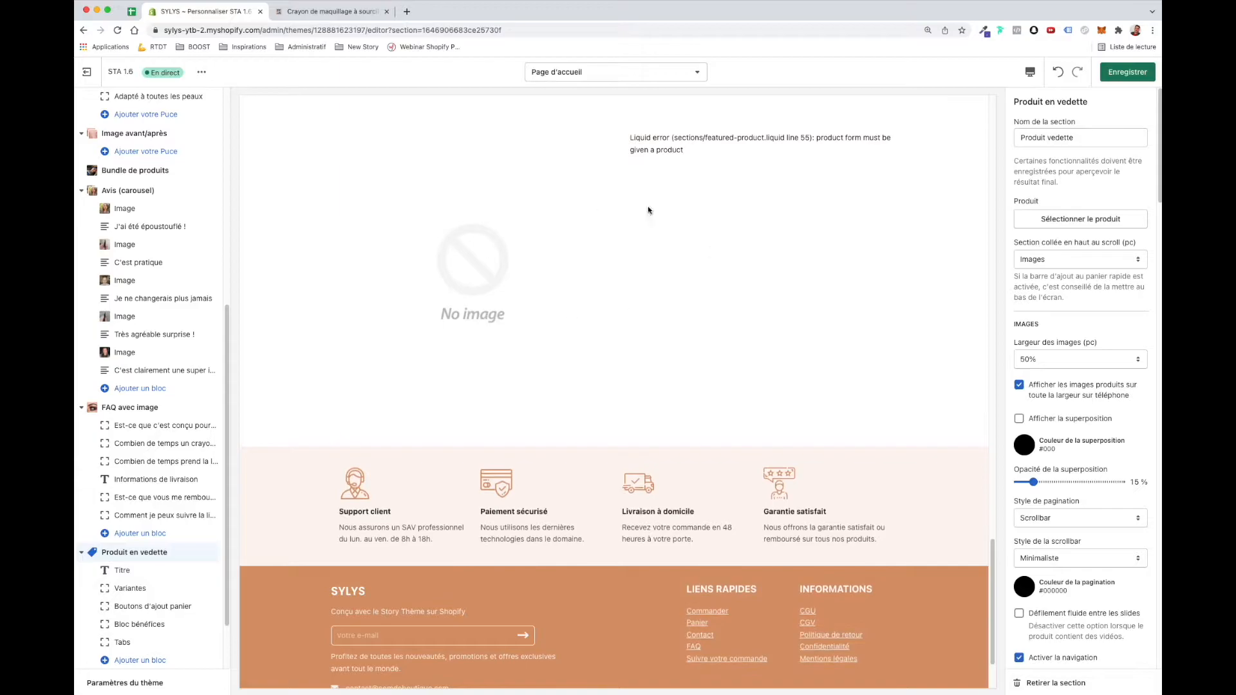
left_click(1049, 222)
left_click(1088, 191)
left_click(1129, 683)
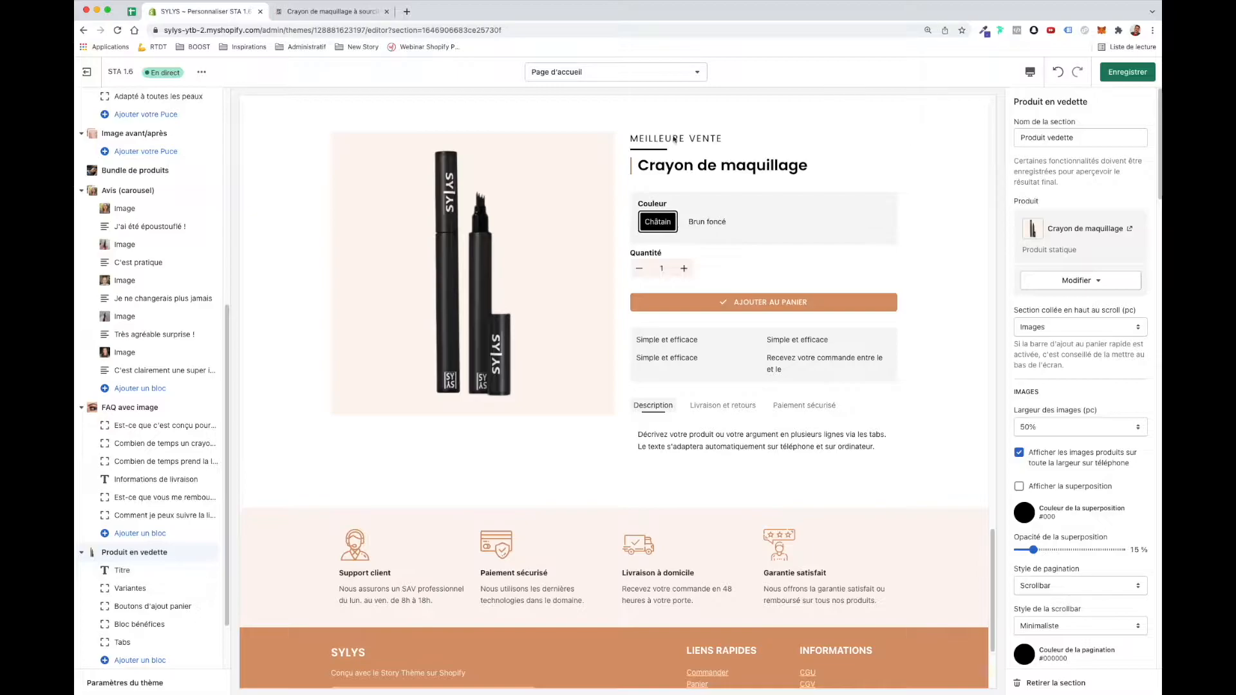
left_click(1052, 684)
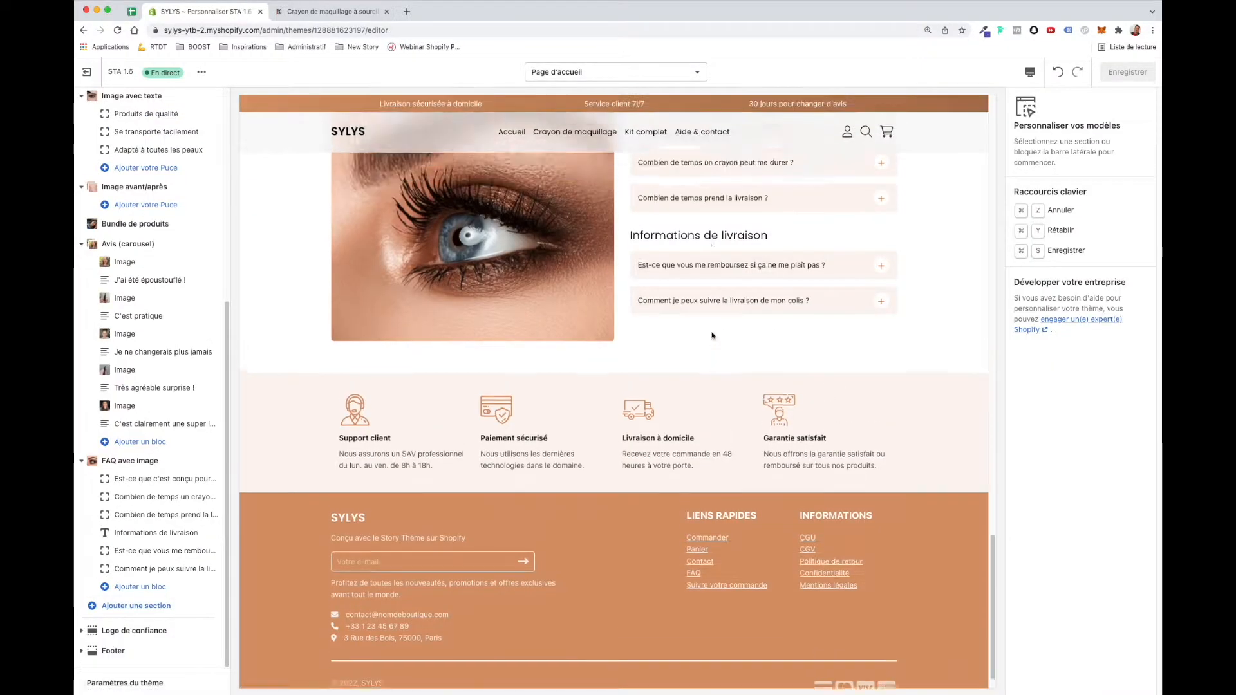
Open the Crayon de maquillage product page from the preview and look at the sections that can be added to its template
scroll(712, 335, "up", 4)
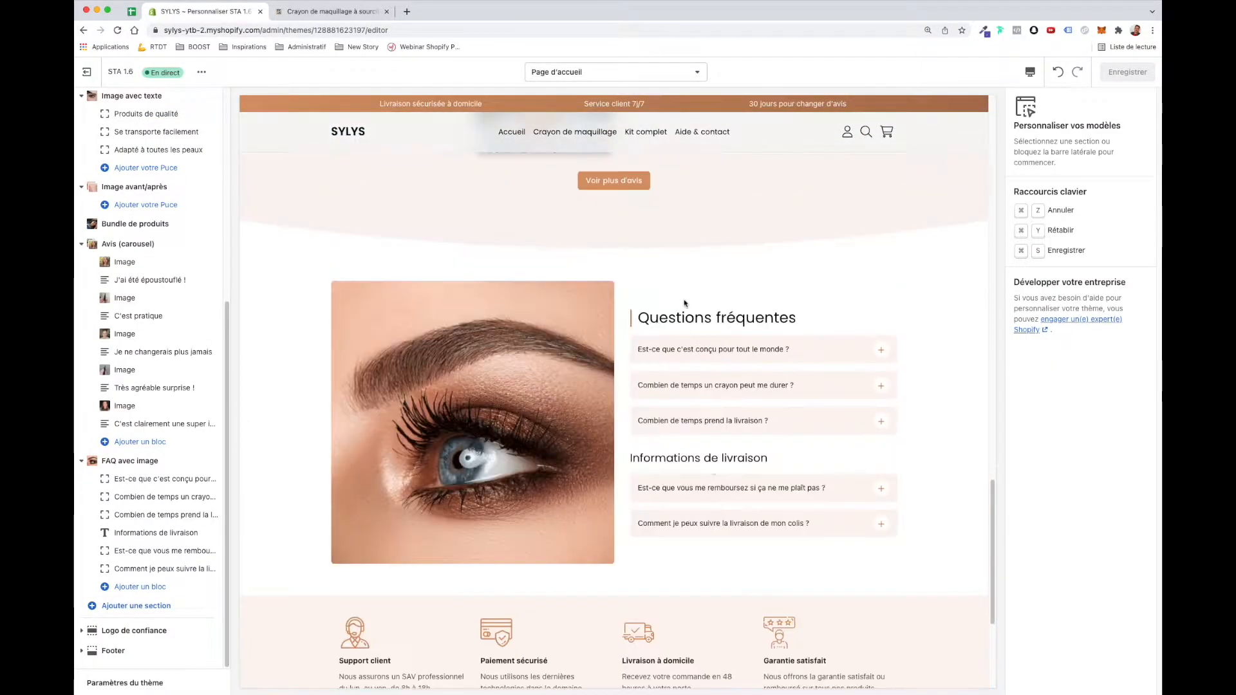
left_click(587, 147)
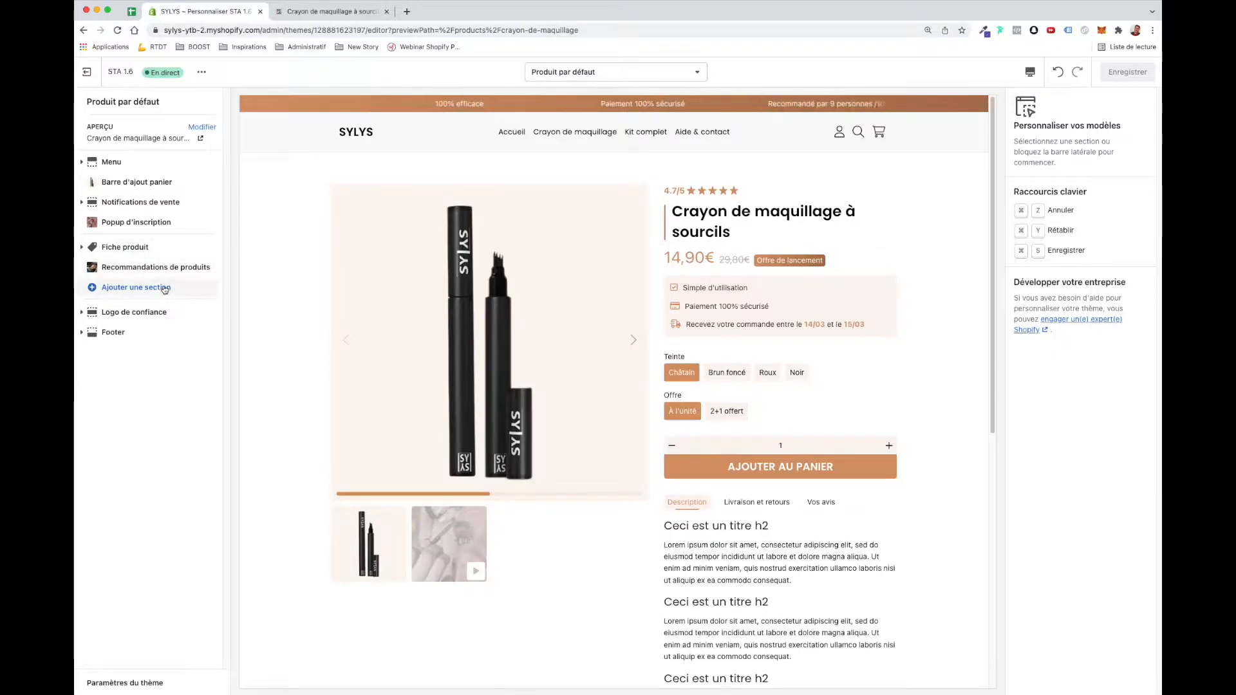
scroll(313, 331, "down", 5)
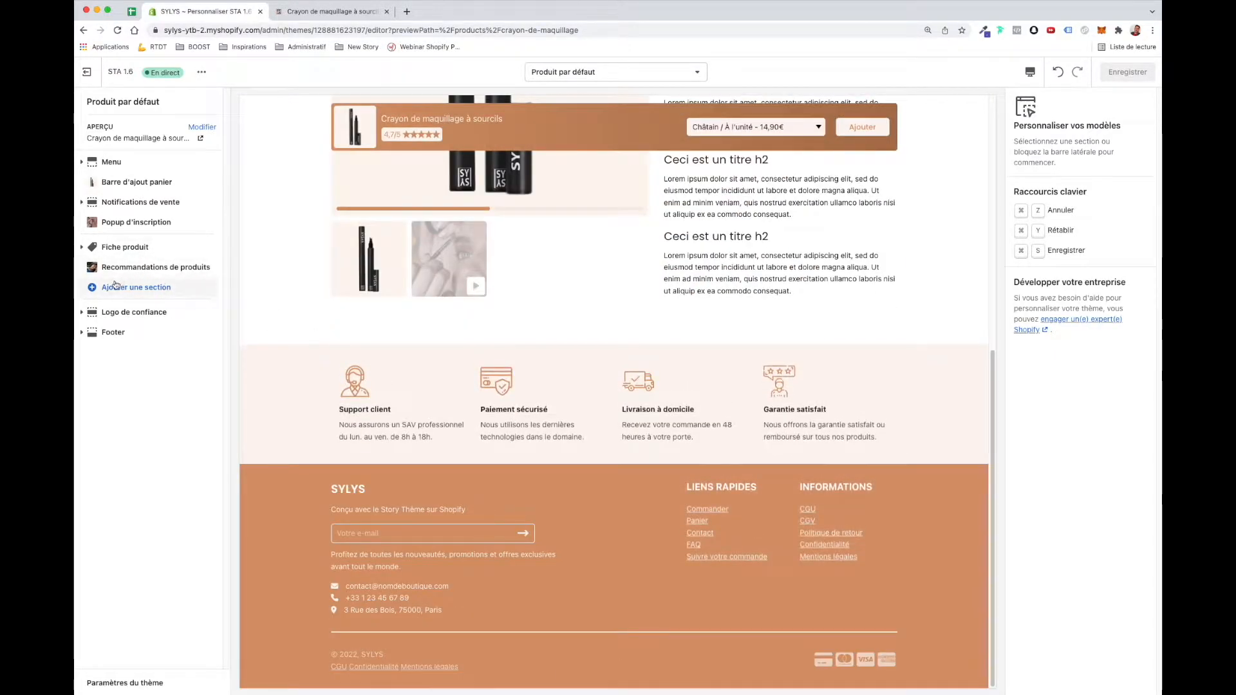
left_click(119, 288)
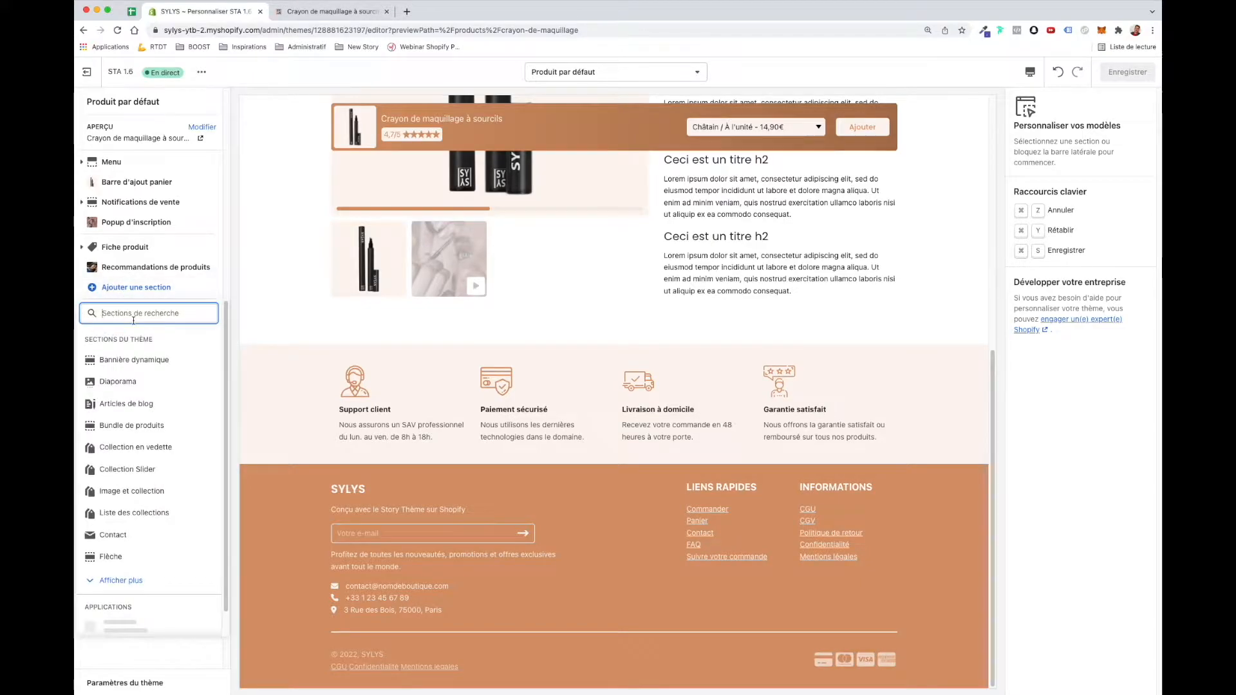
left_click(614, 377)
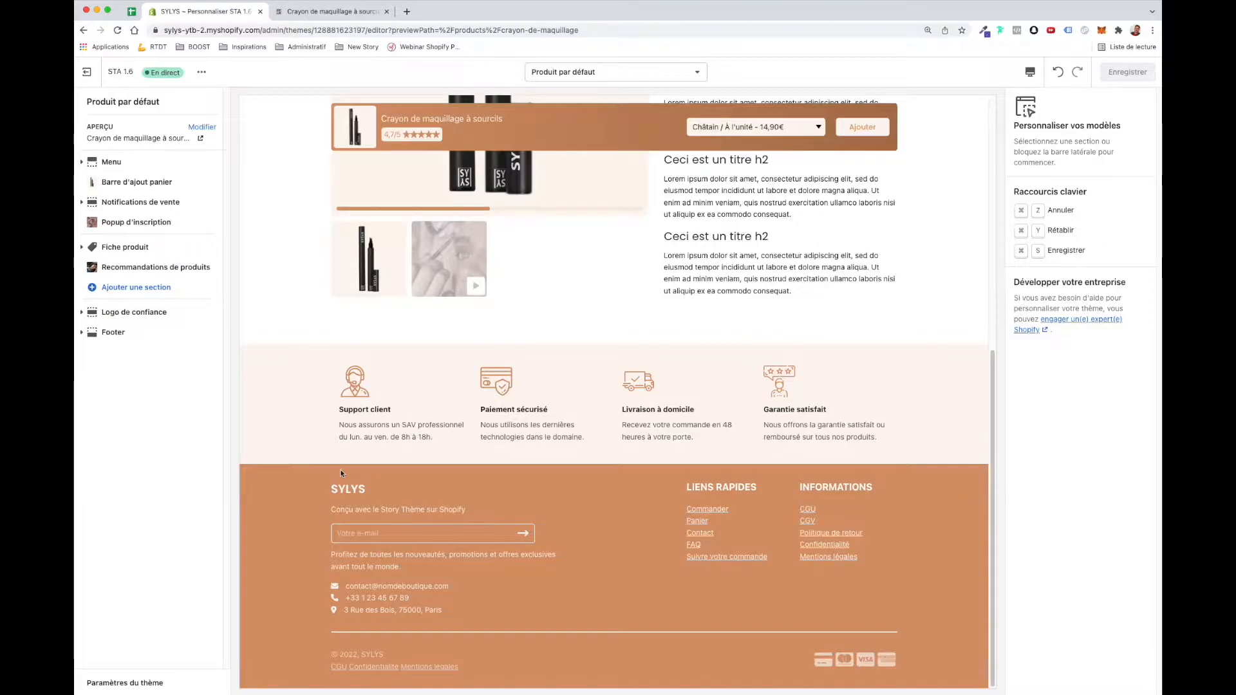
left_click(130, 287)
left_click(152, 291)
In the Fiche produit section, move the Titre block above Avis and the Bloc bénéfices block below Boutons d'ajout panier
left_click(135, 248)
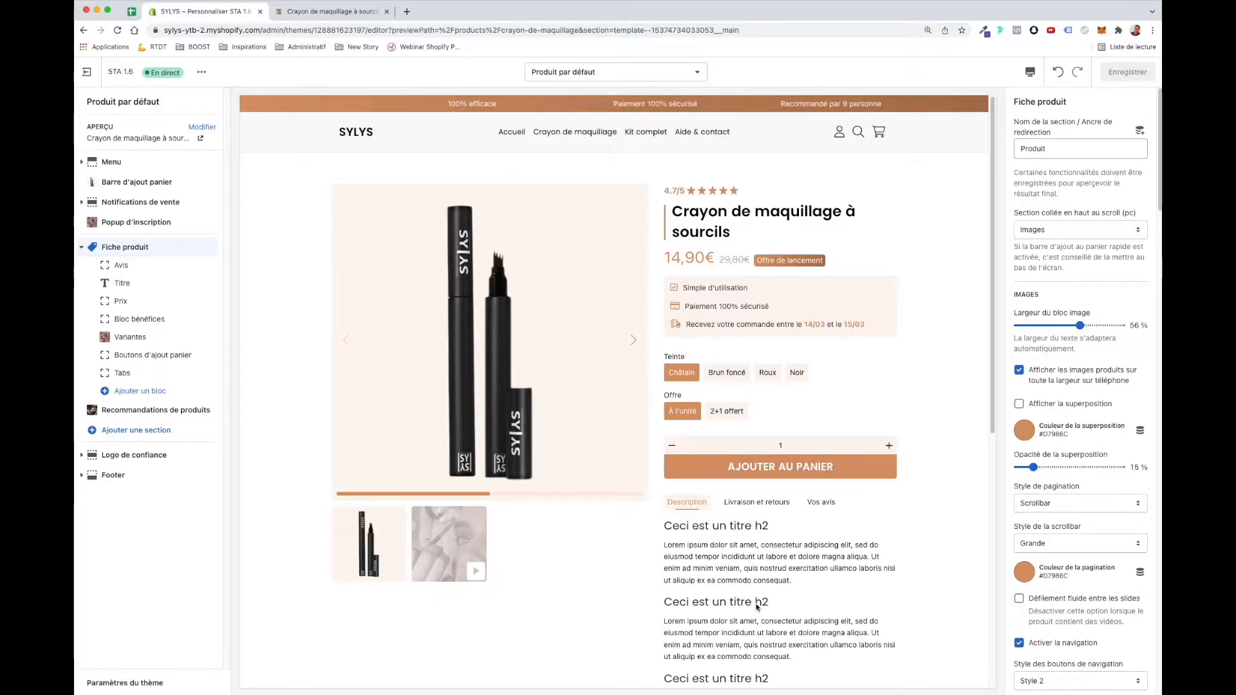
scroll(757, 604, "down", 3)
scroll(745, 330, "up", 6)
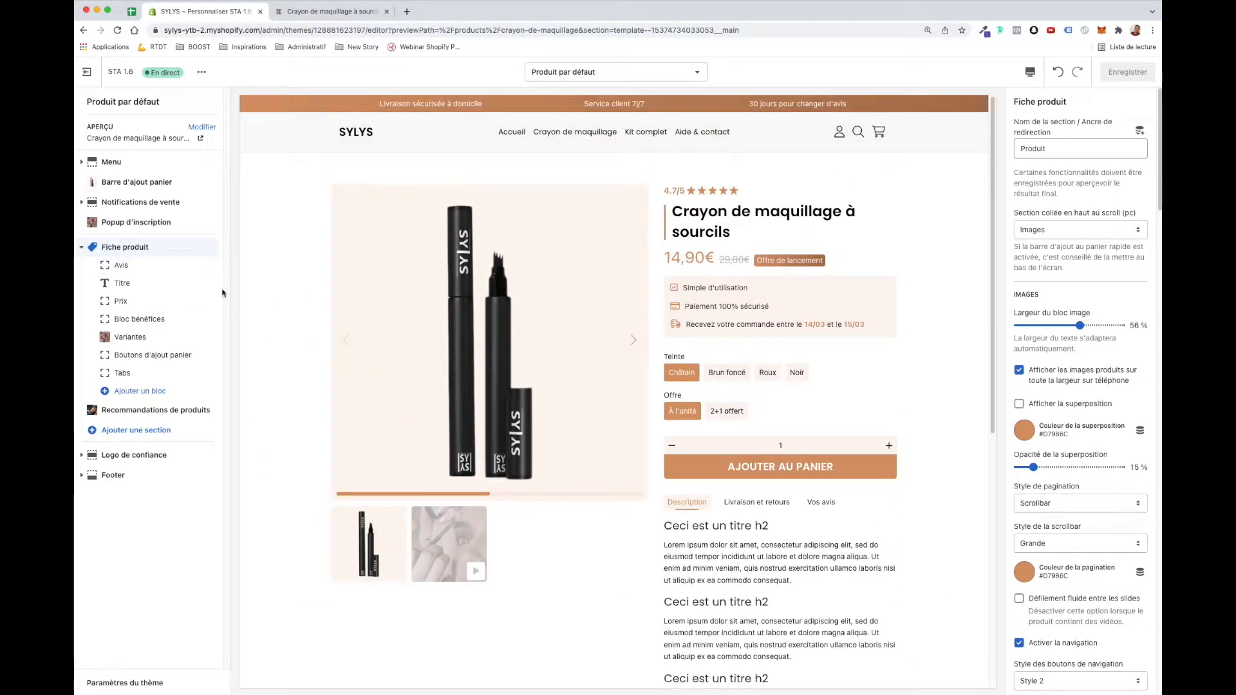
left_click_drag(207, 283, 206, 263)
left_click_drag(207, 320, 210, 358)
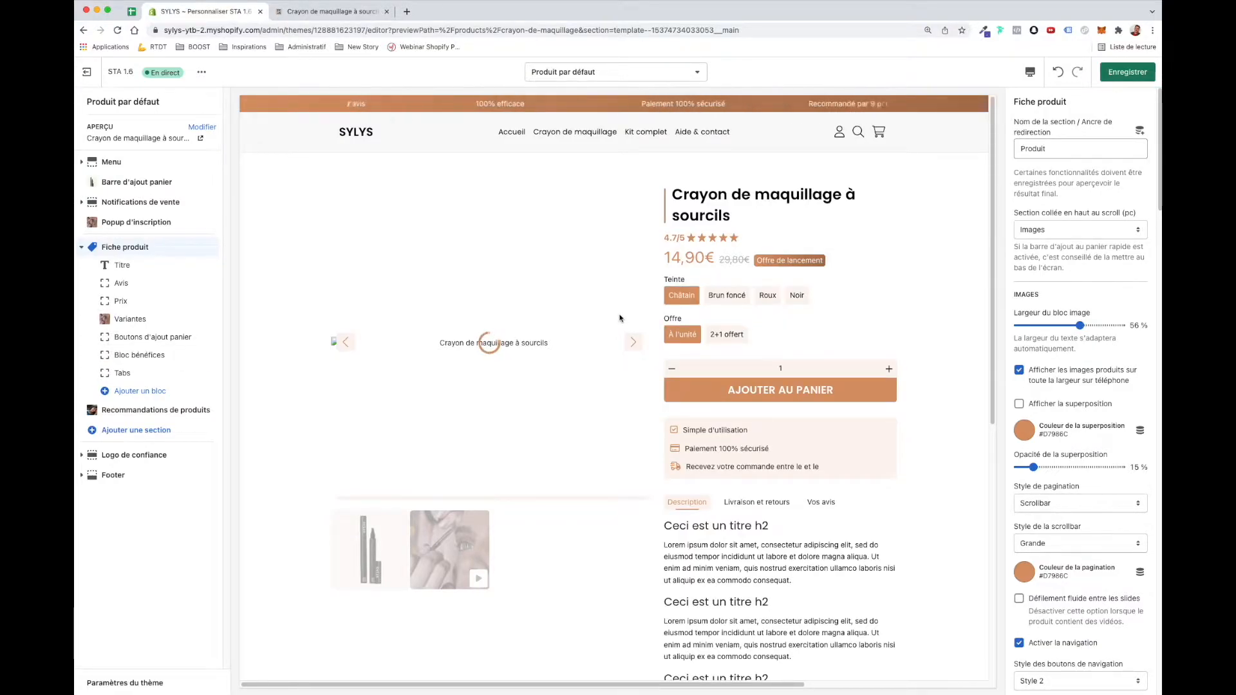
Check the reordered product page blocks in the mobile preview and return to the desktop preview
left_click(152, 267)
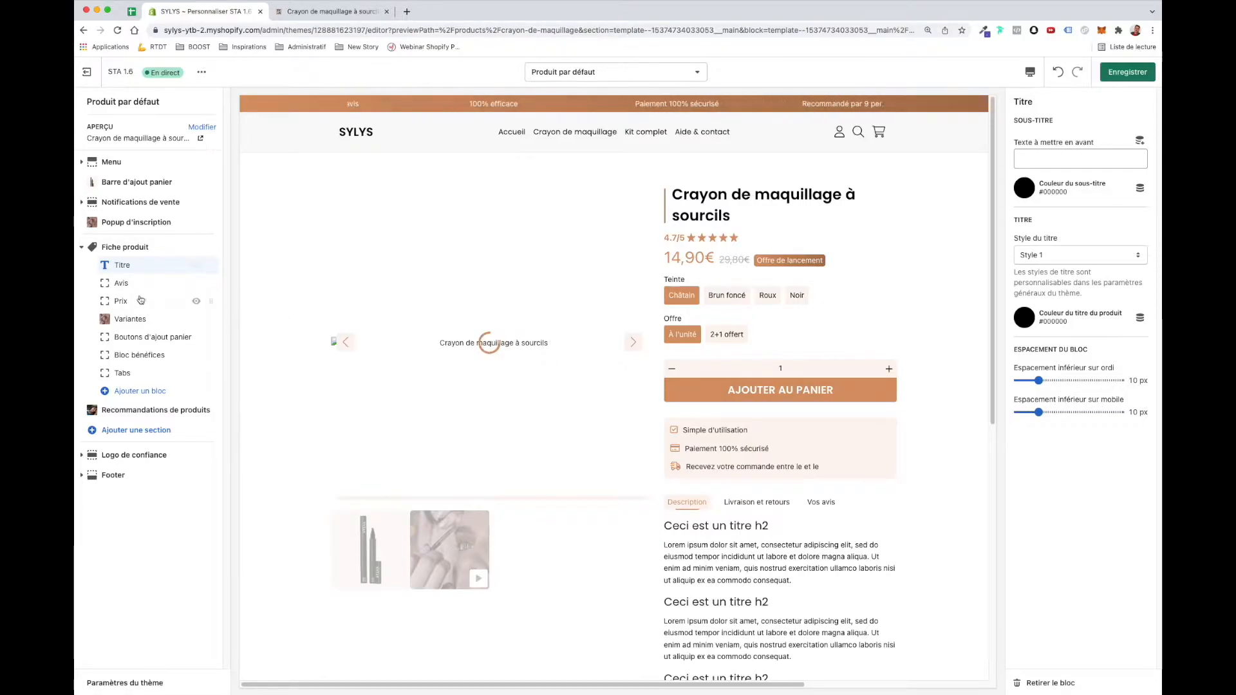
left_click(1030, 71)
left_click(1055, 100)
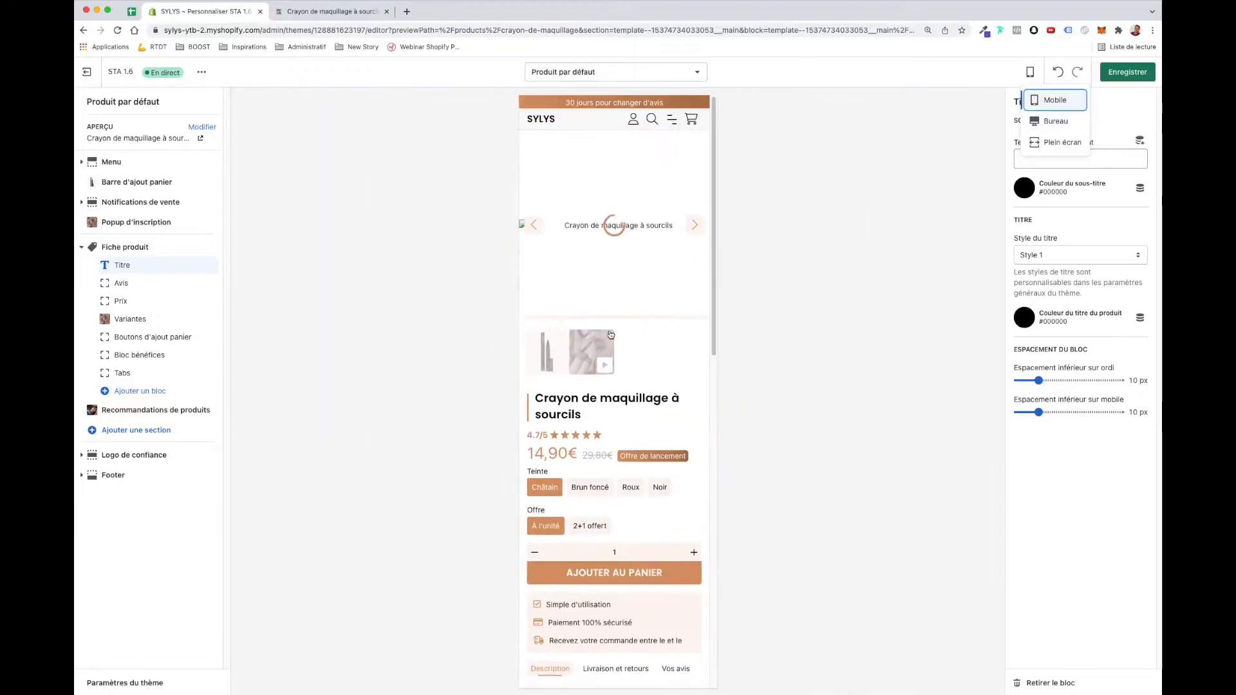
scroll(611, 334, "down", 5)
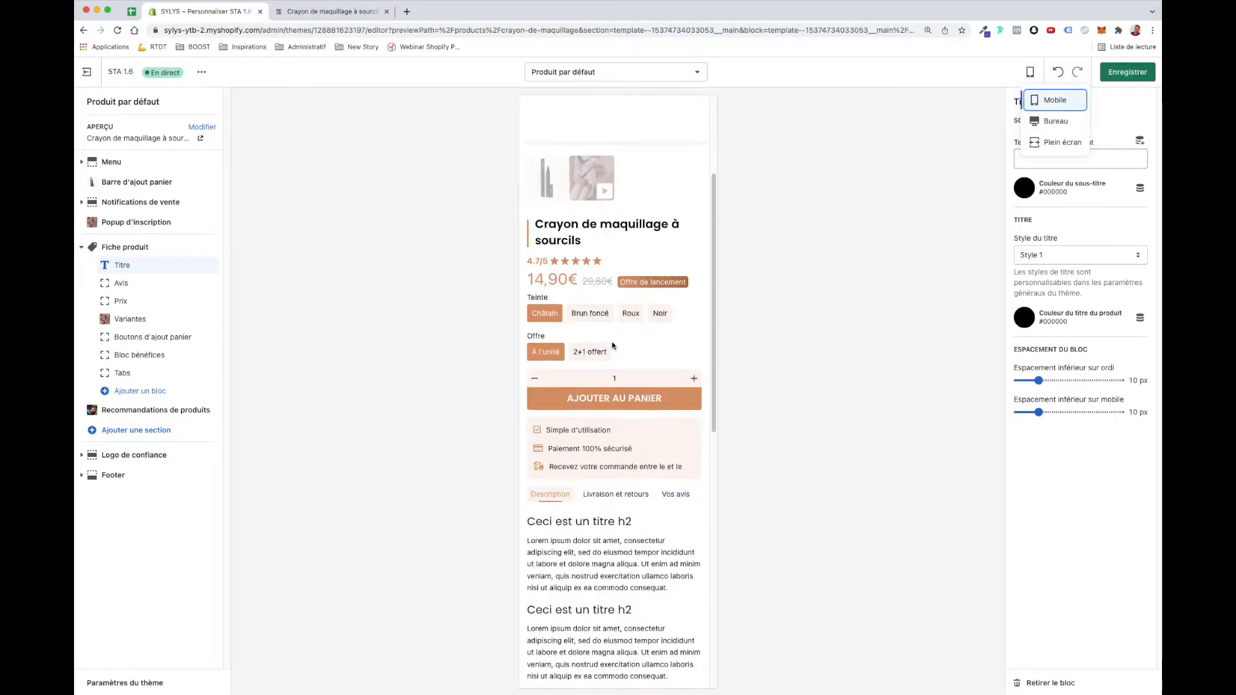
scroll(612, 346, "down", 2)
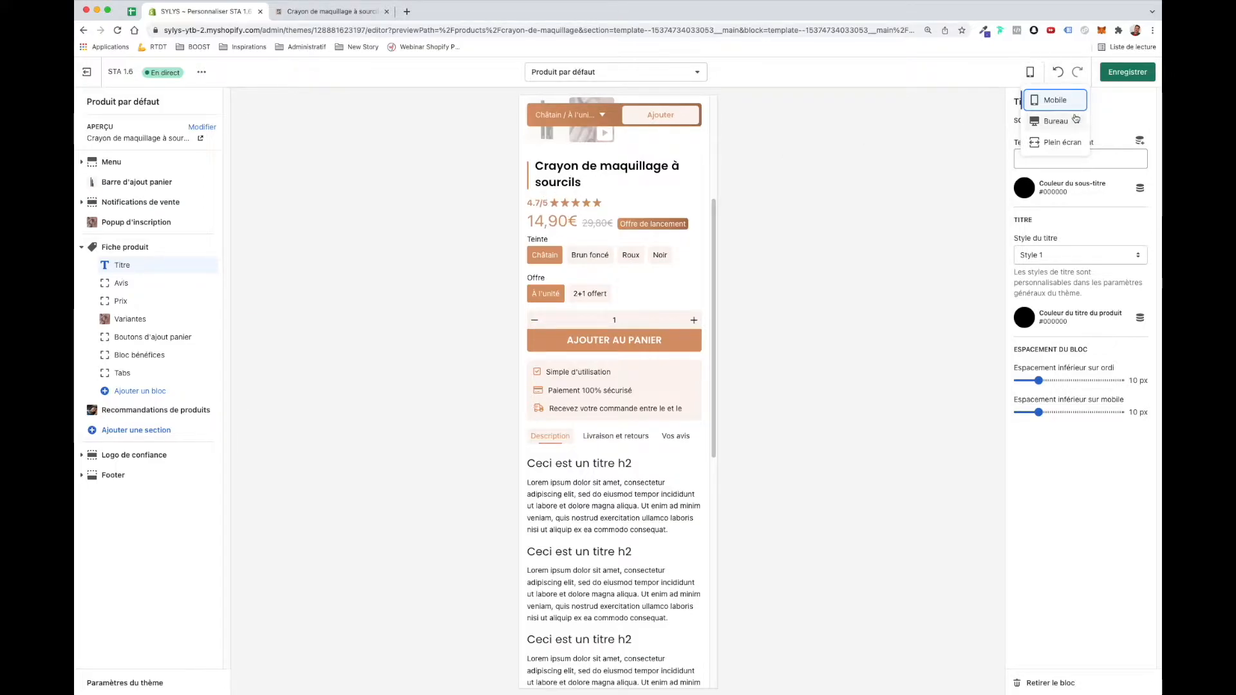
left_click(1055, 121)
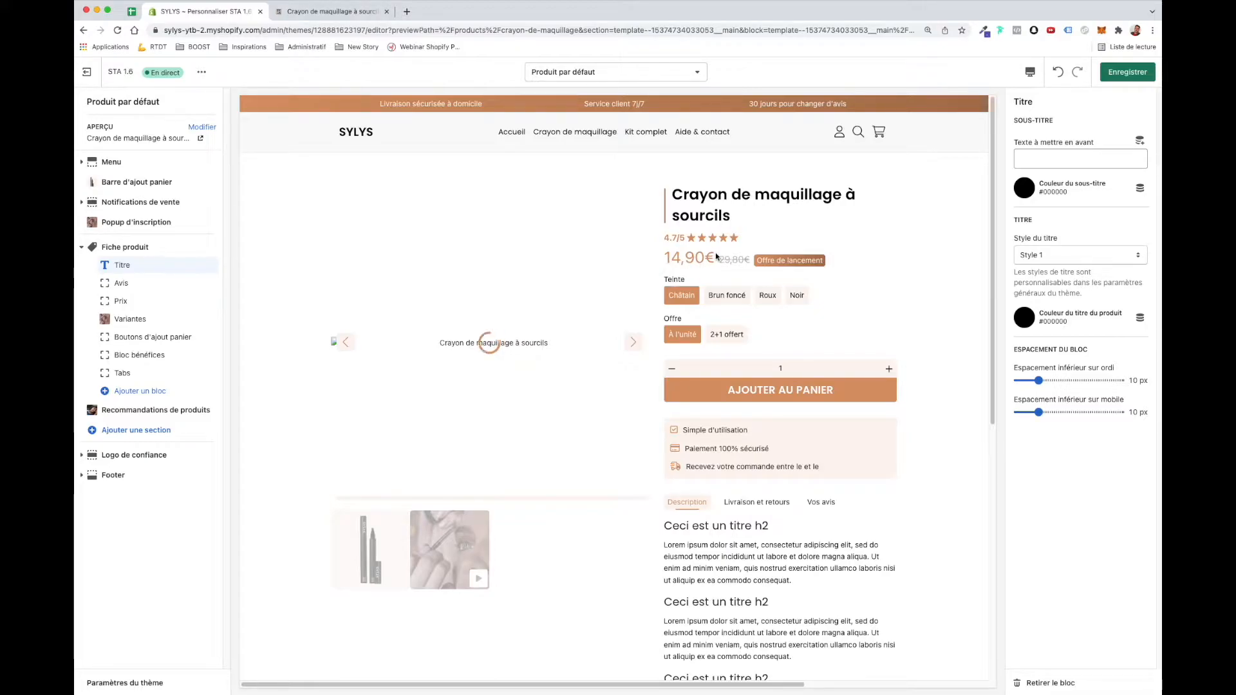
Move the Avis block back above the Titre block and review the product page with the Fiche produit section settings open
left_click_drag(211, 282, 210, 263)
left_click(122, 248)
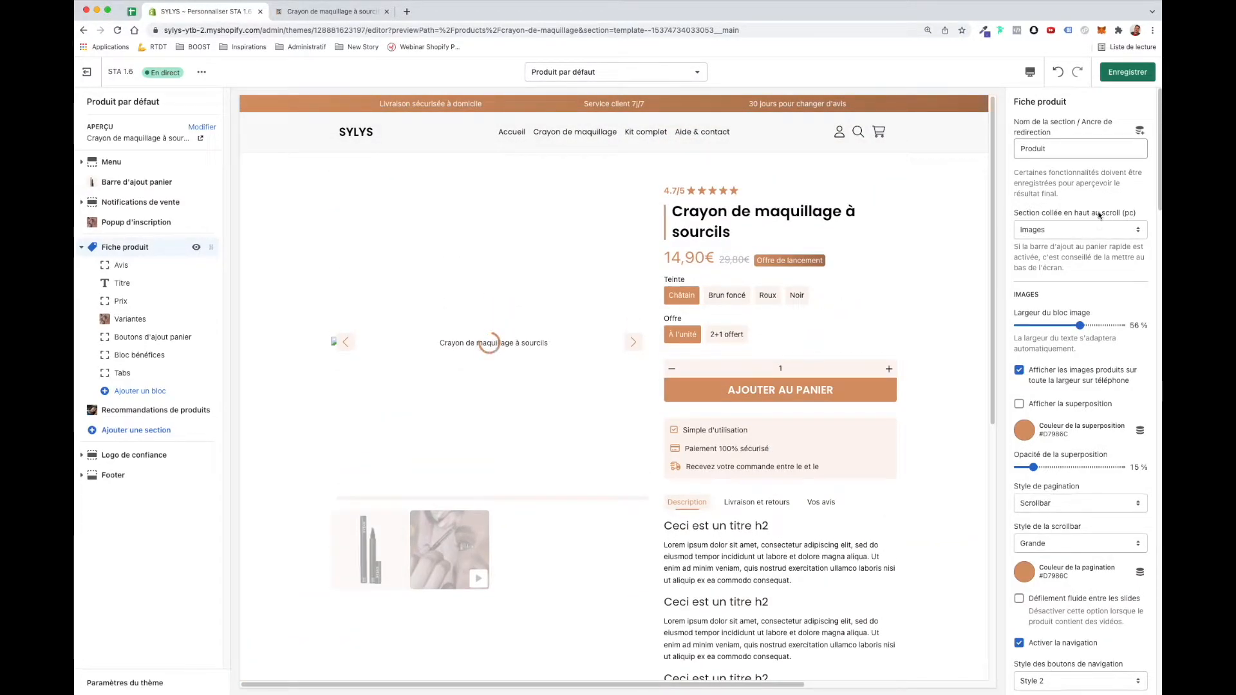
scroll(650, 225, "down", 3)
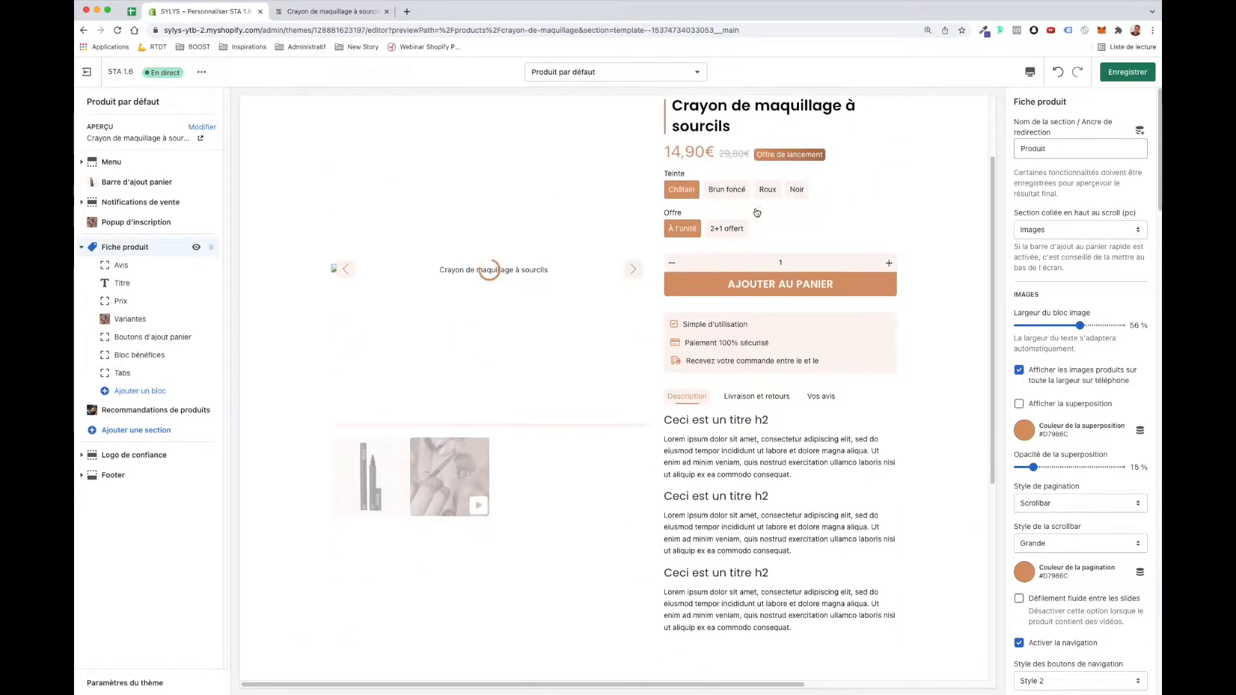
scroll(532, 359, "down", 3)
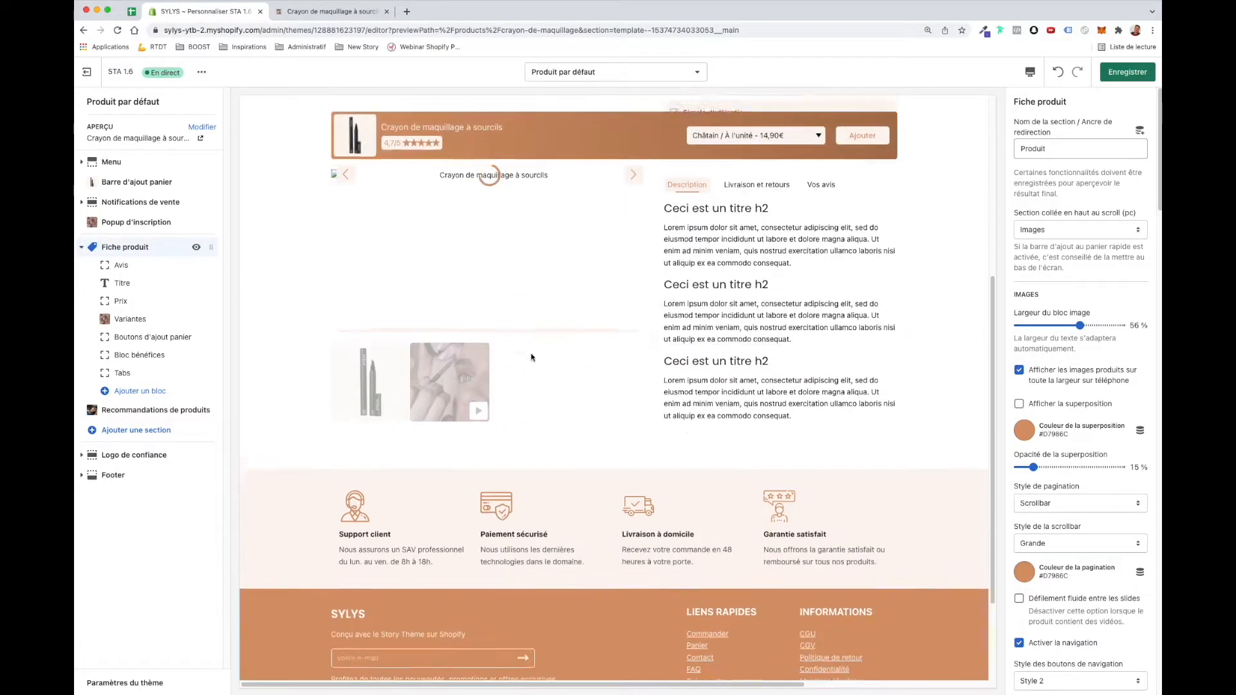
scroll(658, 416, "up", 5)
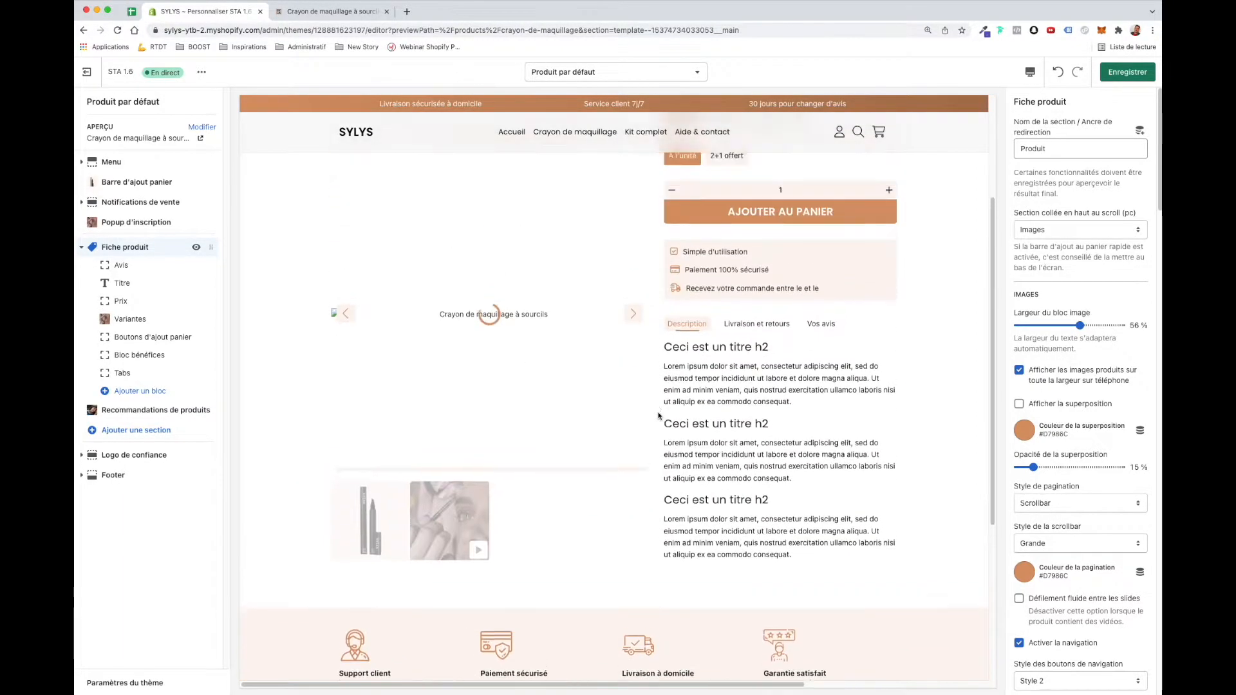
scroll(658, 416, "up", 1)
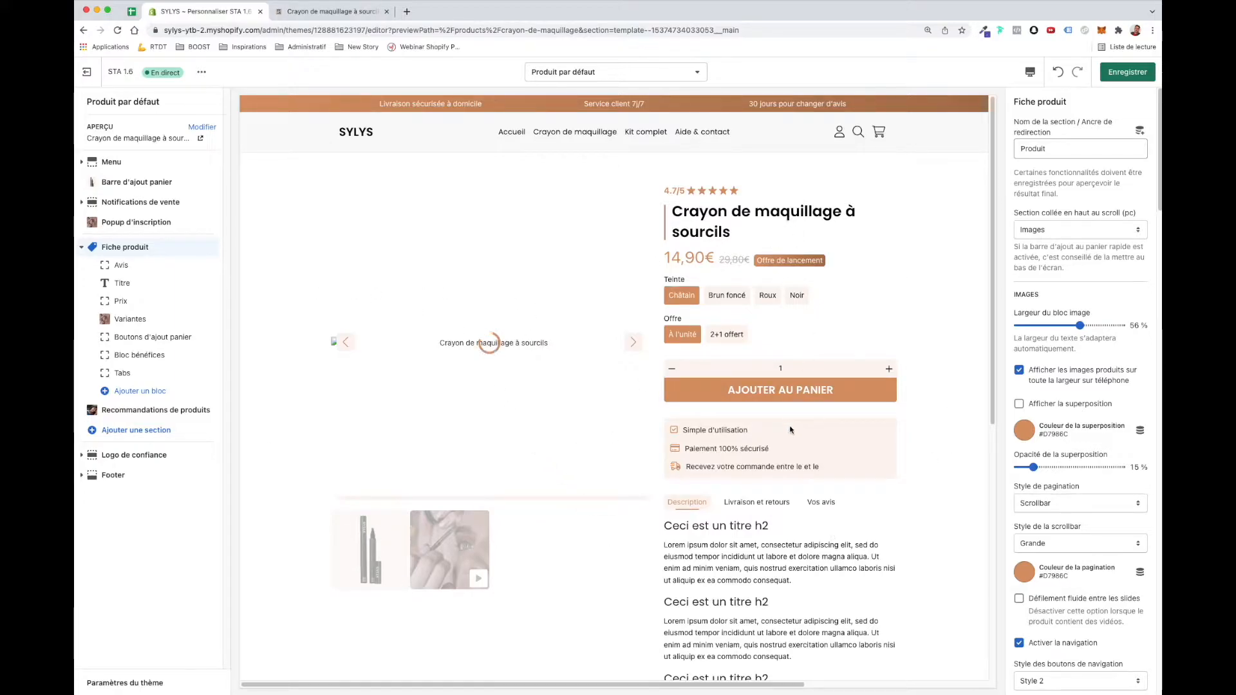
View the options for the section that sticks to the top on scroll, keeping Images
left_click(1087, 230)
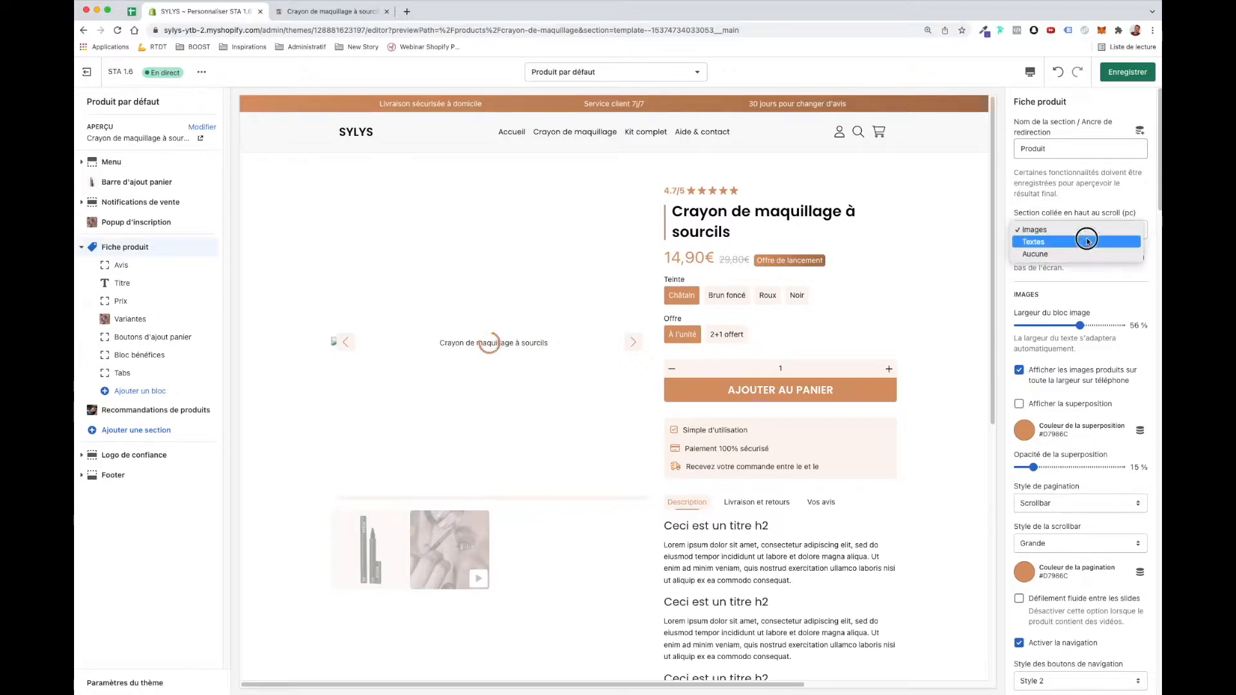
left_click(1061, 280)
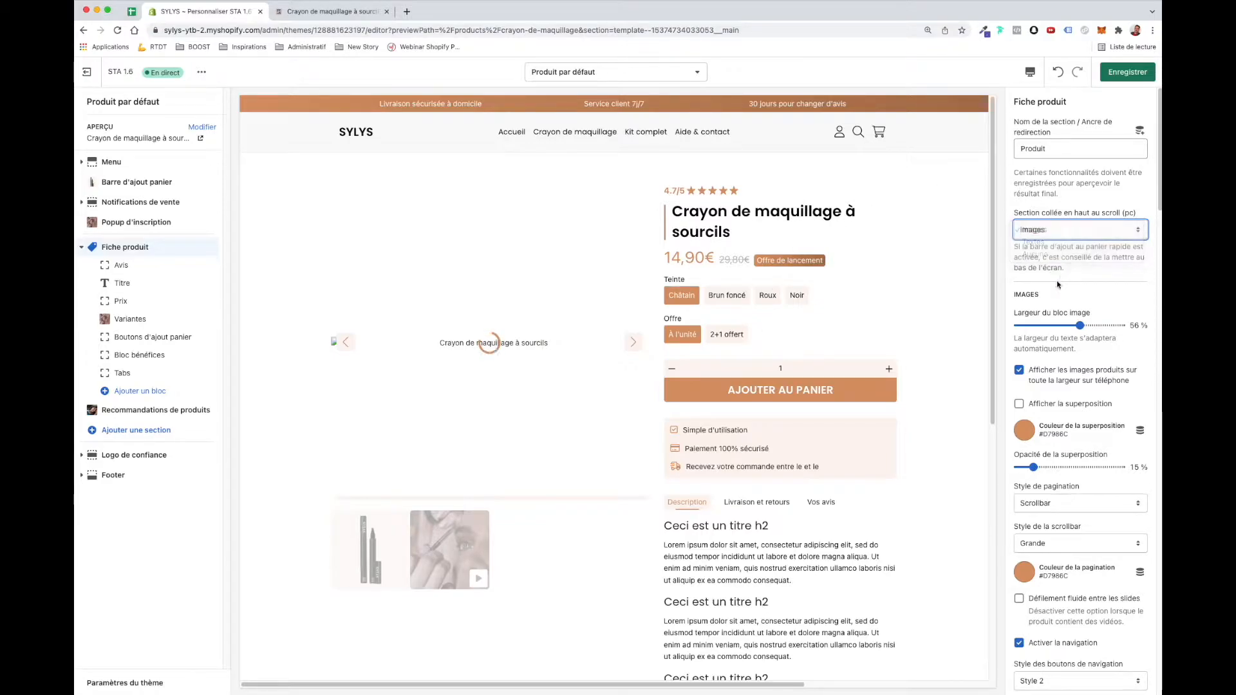
left_click(1079, 279)
Try image block widths of 40 % and 80 %, and set the width back to 56 %
scroll(1045, 329, "down", 1)
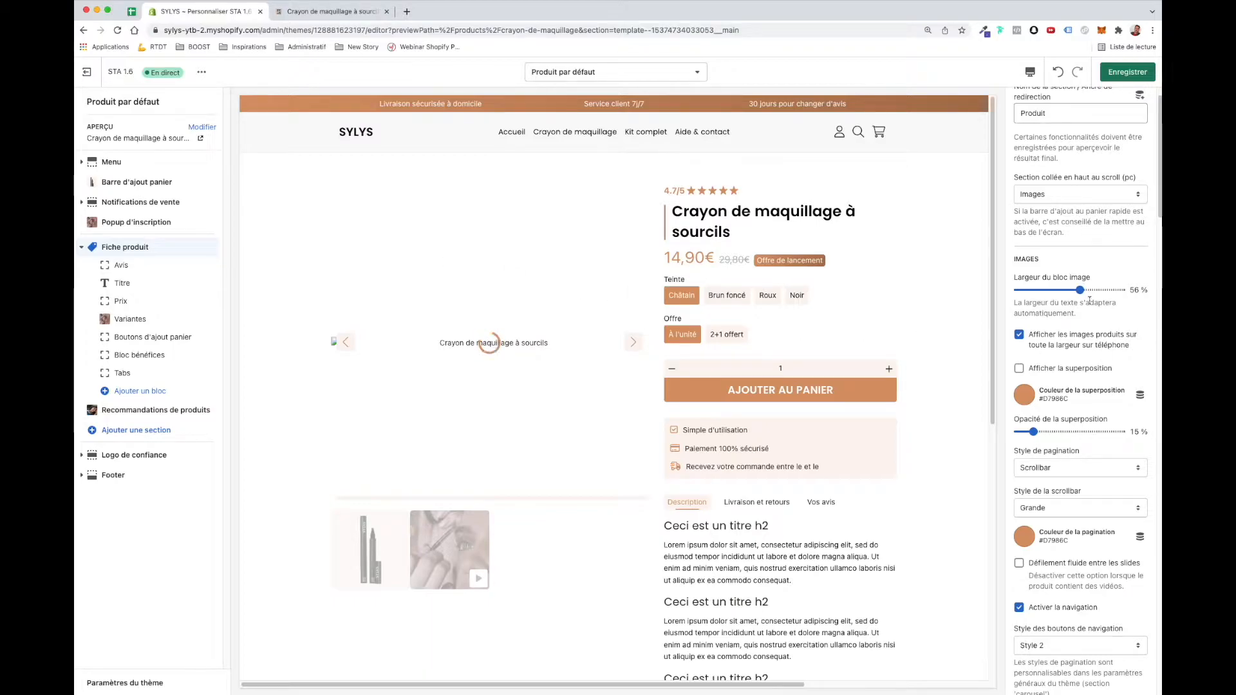
left_click_drag(1079, 290, 1052, 290)
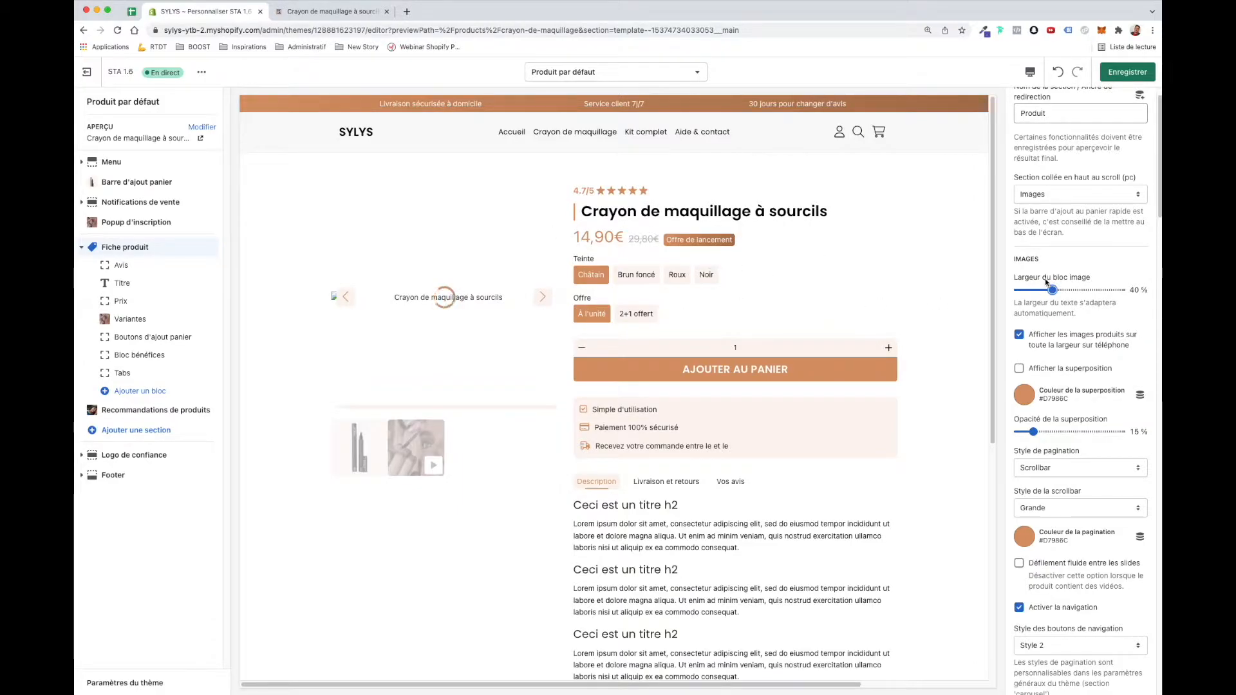
left_click_drag(1052, 289, 1121, 291)
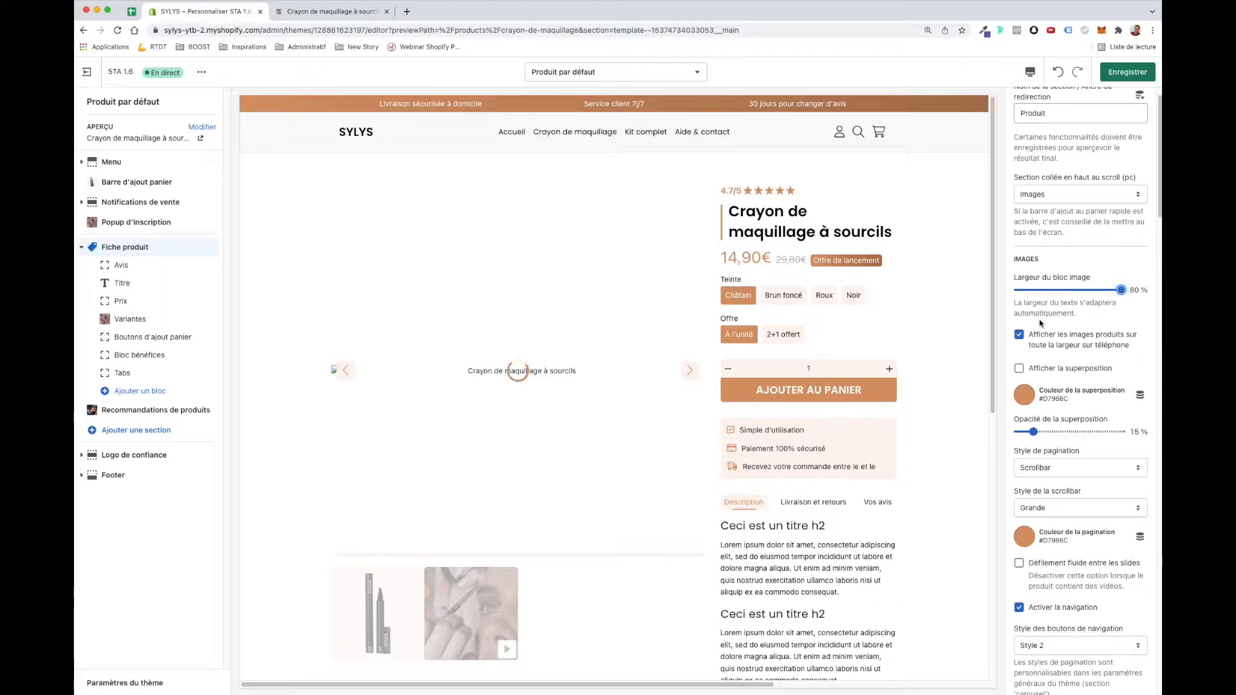
left_click_drag(1121, 291, 1081, 290)
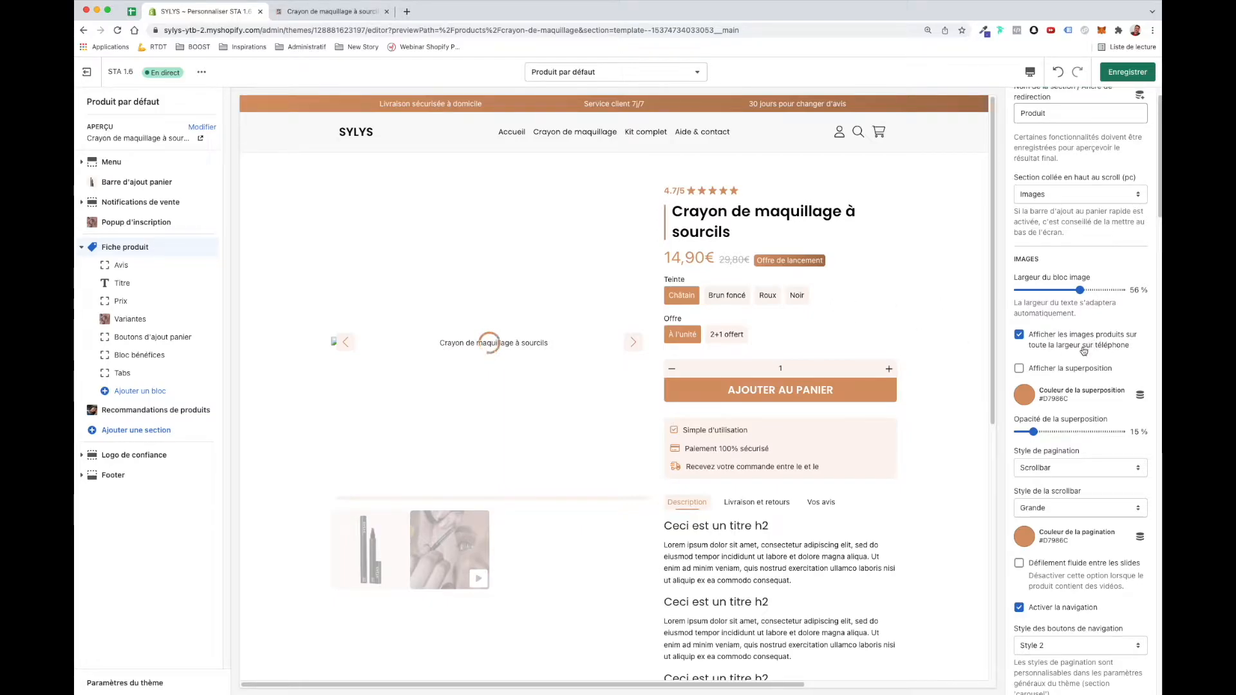
Switch the preview to mobile and save the product template changes
left_click(1030, 72)
left_click(1044, 100)
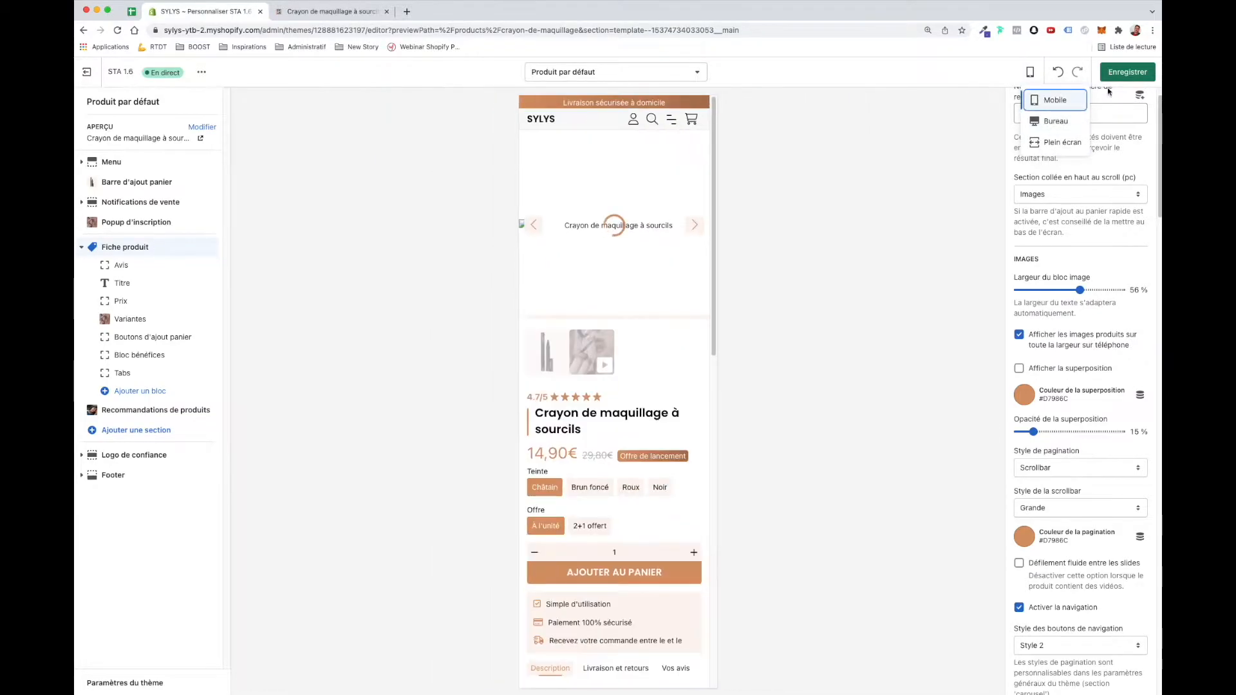
left_click(424, 215)
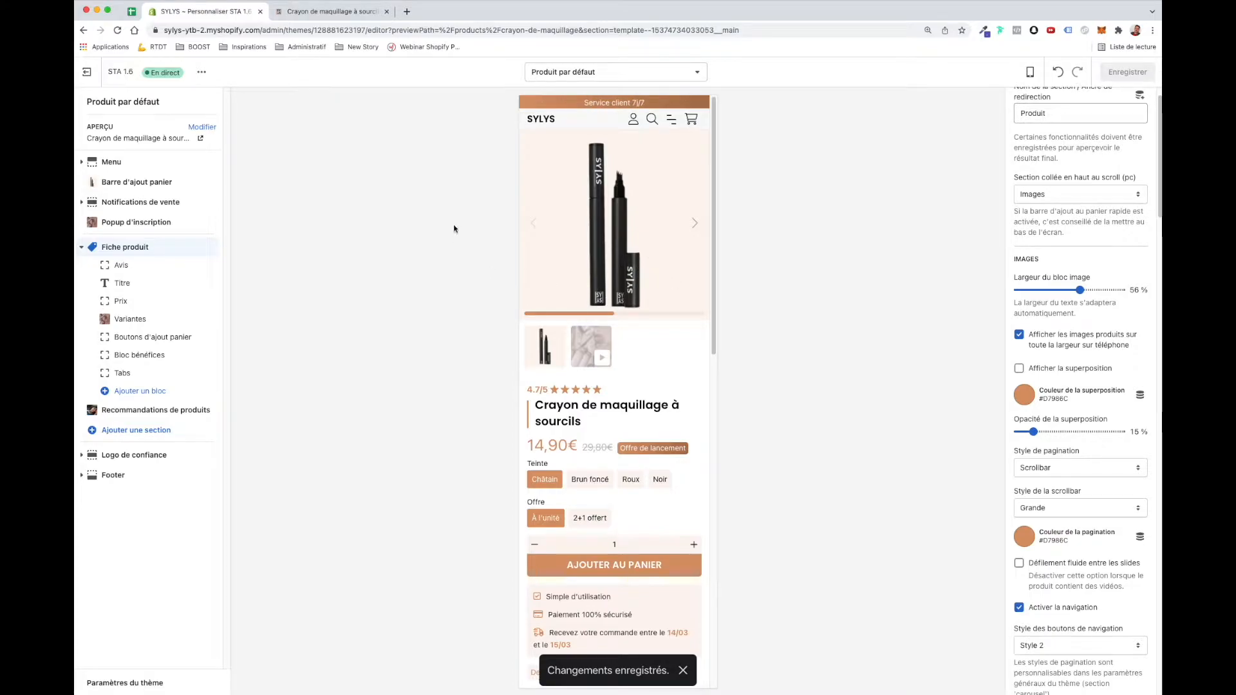
Try turning off full-width product images on phones, saving the change, and restore and save the full-width option
left_click(1059, 344)
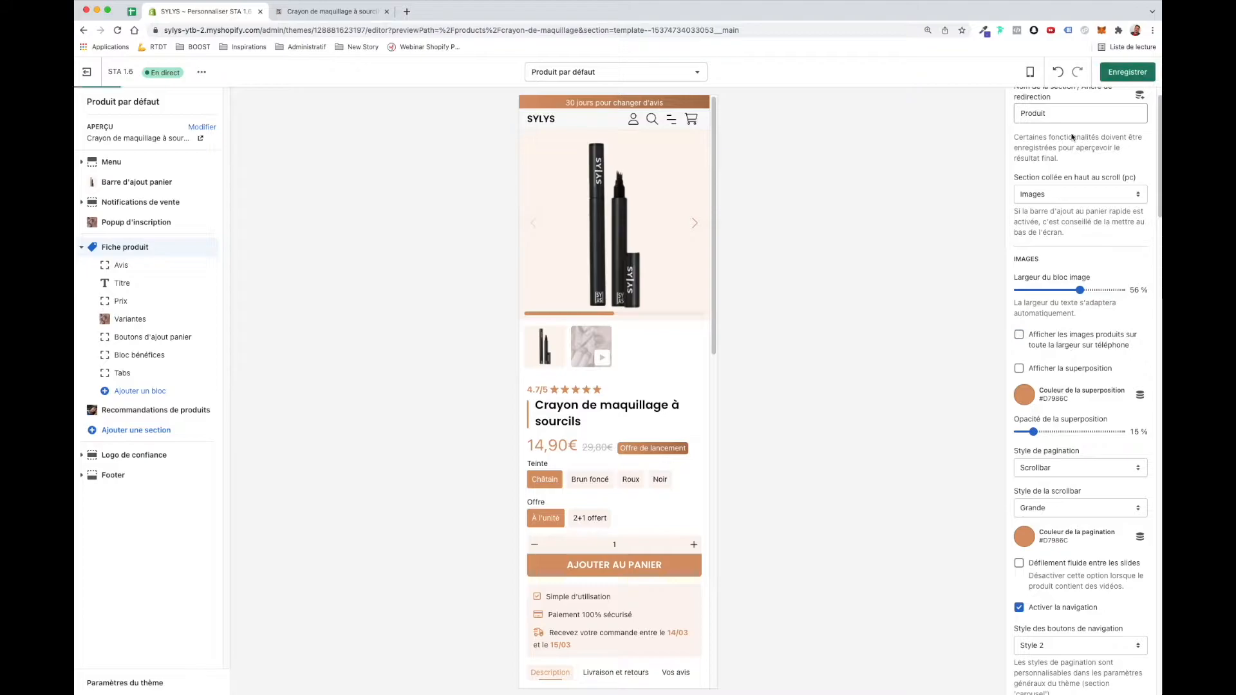
left_click(1129, 71)
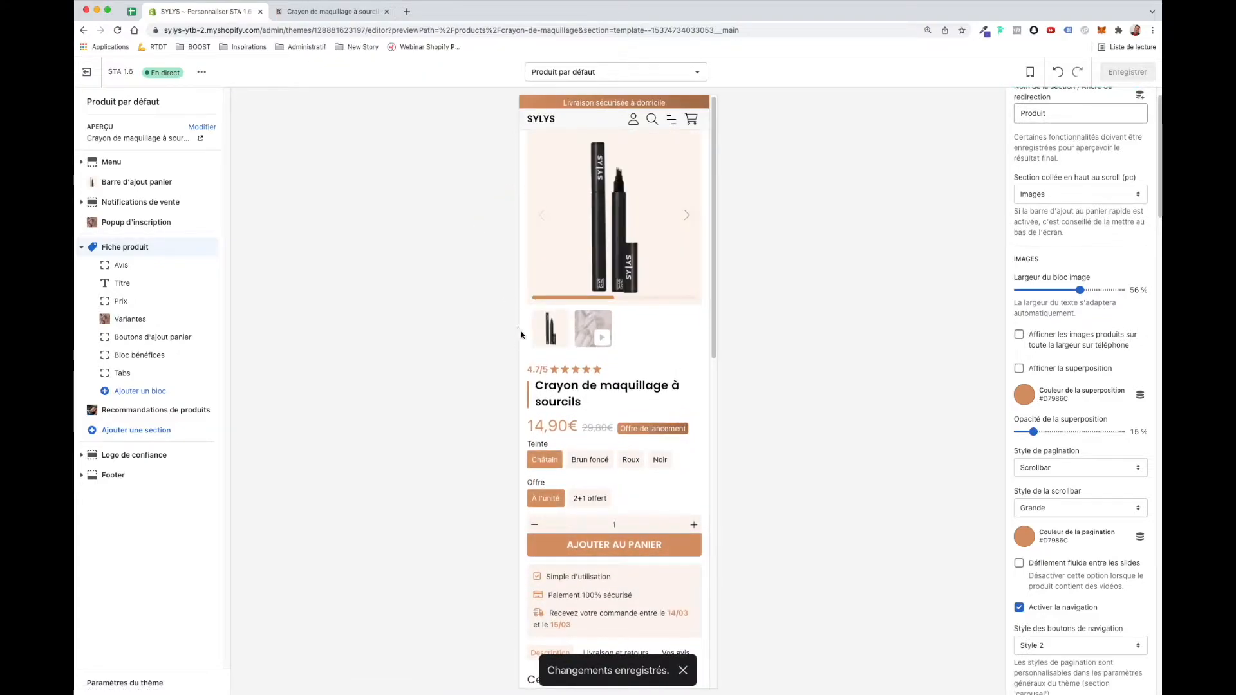
left_click(1086, 342)
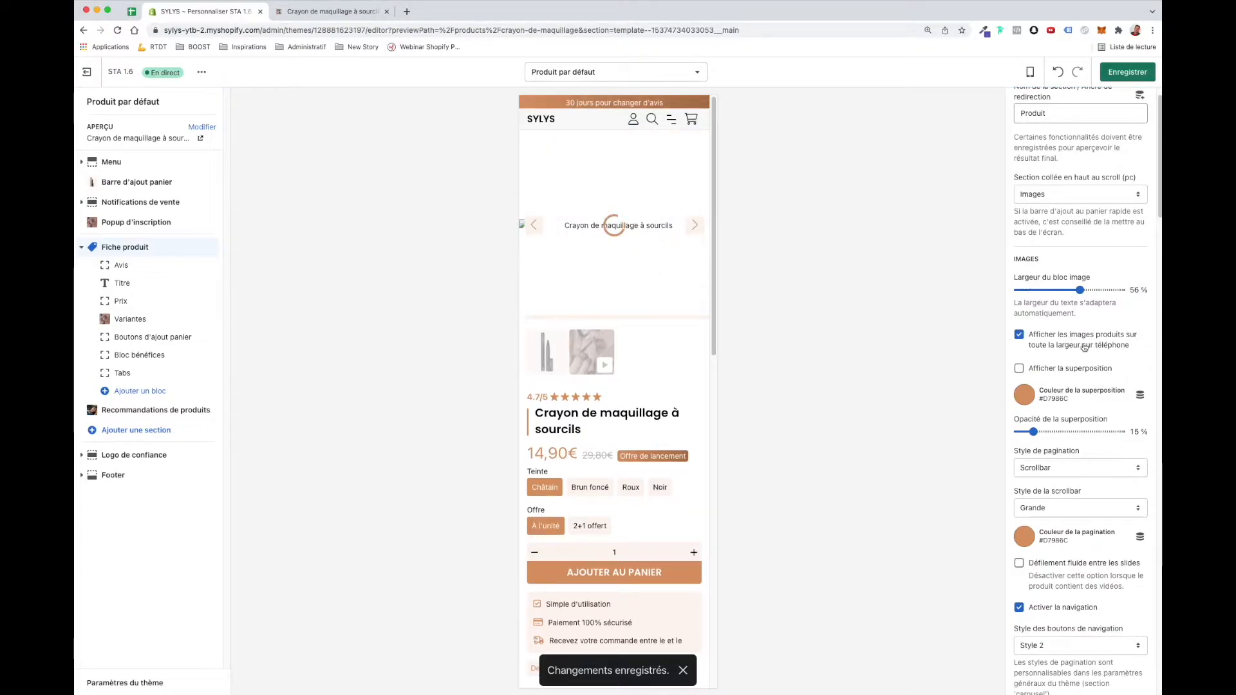
key("super+s")
Turn on the overlay for the product images in the Fiche produit section
left_click(1088, 369)
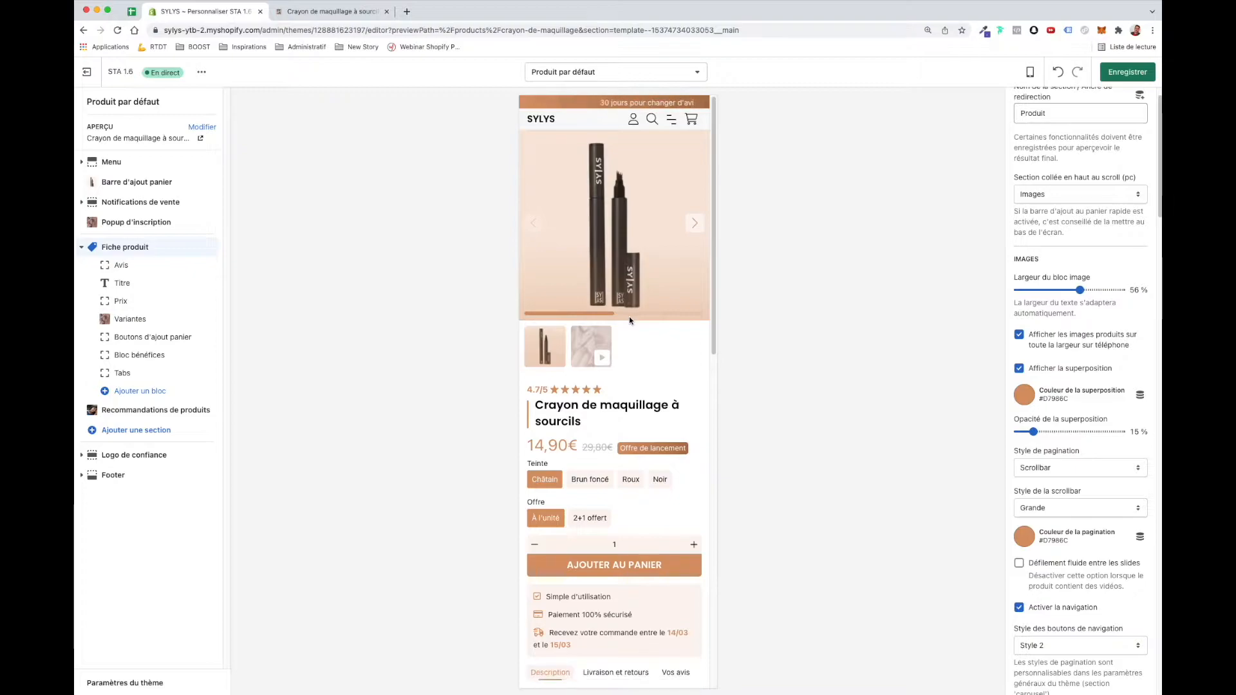
Set the product image overlay opacity to 5 %, turn the overlay off, and save the template changes
left_click_drag(1031, 432, 1023, 431)
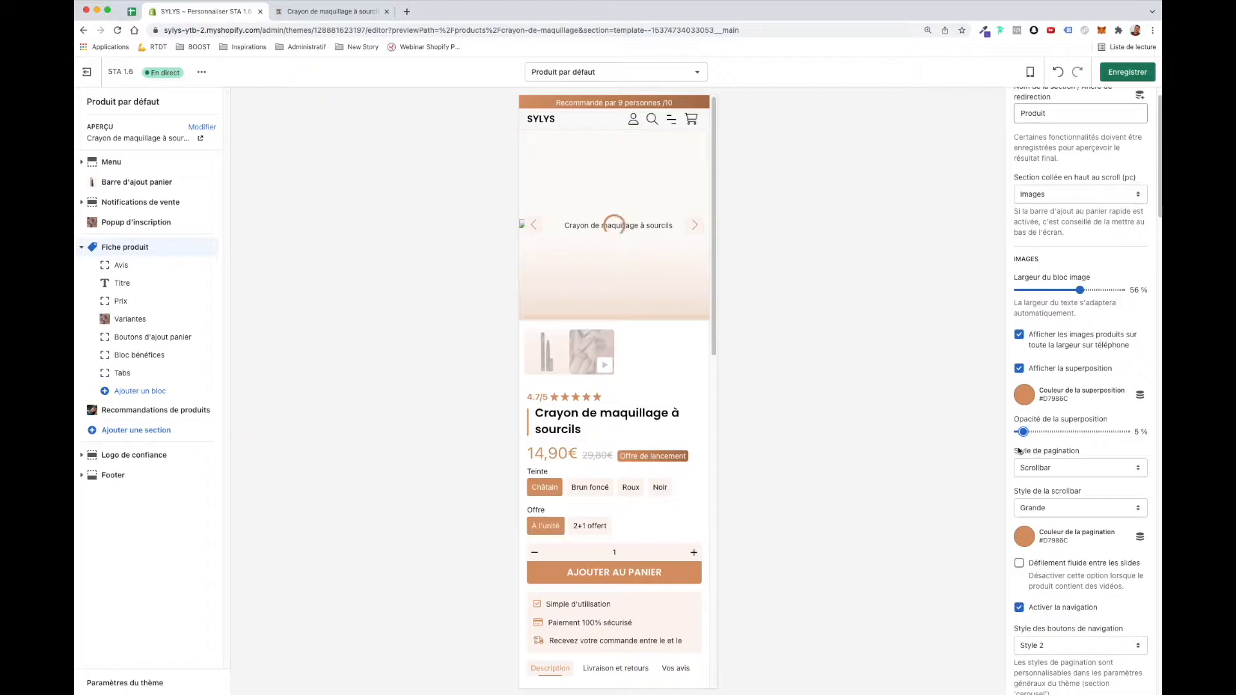
left_click(1037, 369)
scroll(1056, 404, "down", 1)
key("super+s")
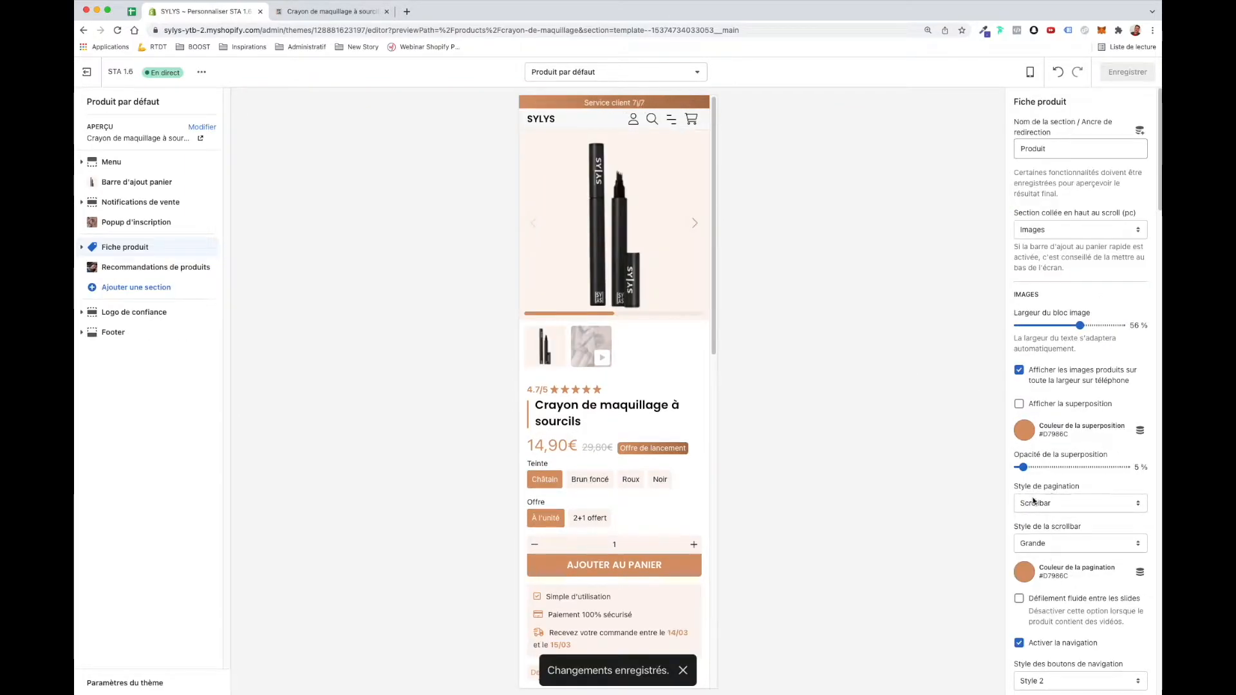
Examine the available pagination styles and scrollbar styles for the product images, keeping Scrollbar and Grande
left_click(1034, 501)
left_click_drag(556, 317, 585, 319)
mouse_move(711, 275)
left_mouse_down()
mouse_move(711, 296)
mouse_move(720, 265)
left_mouse_up()
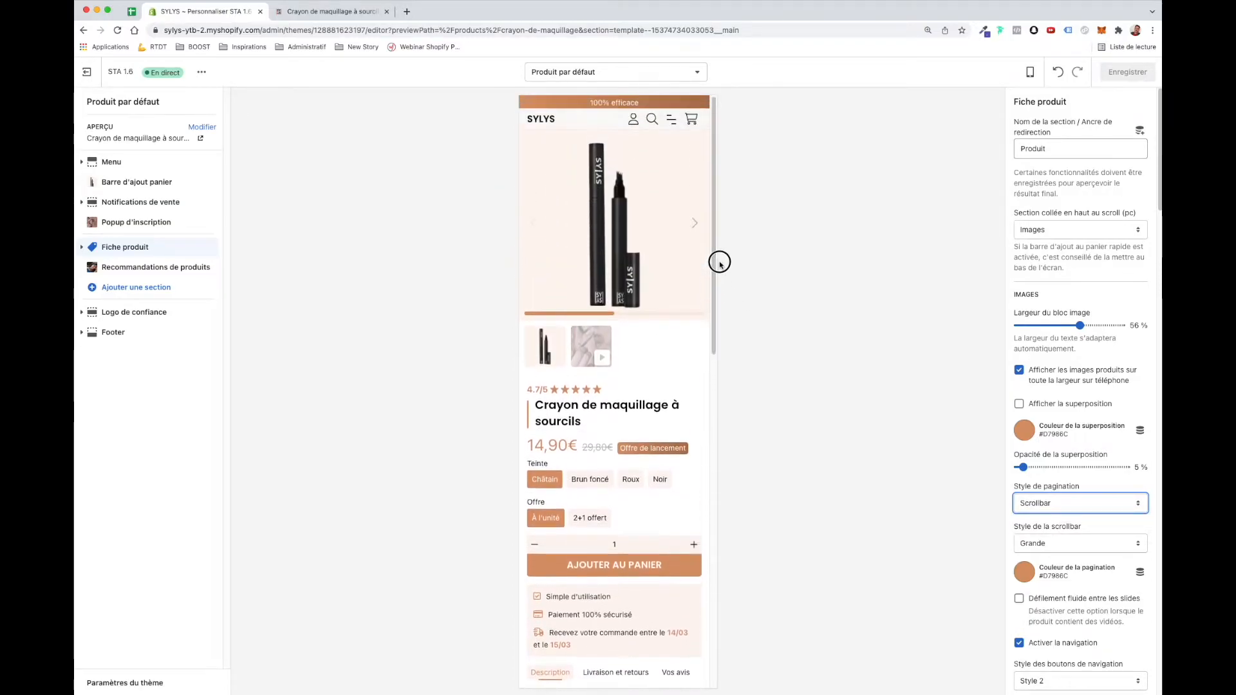
left_click(1085, 506)
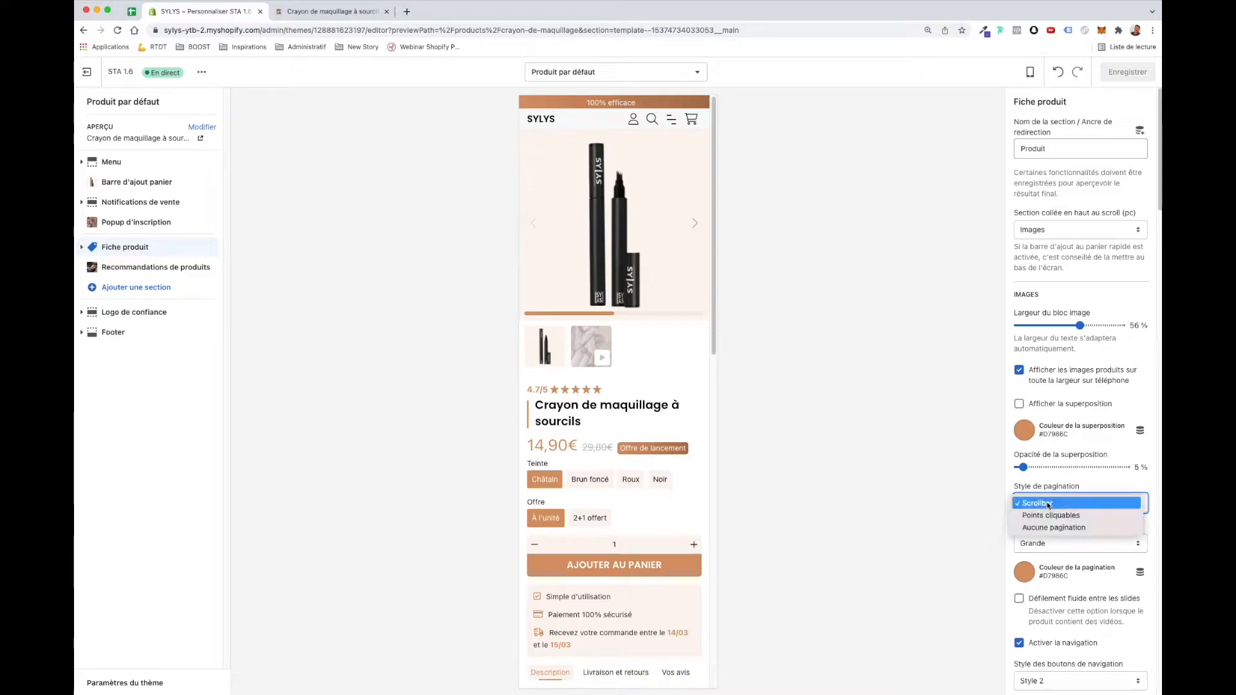
left_click(605, 318)
scroll(1080, 387, "down", 4)
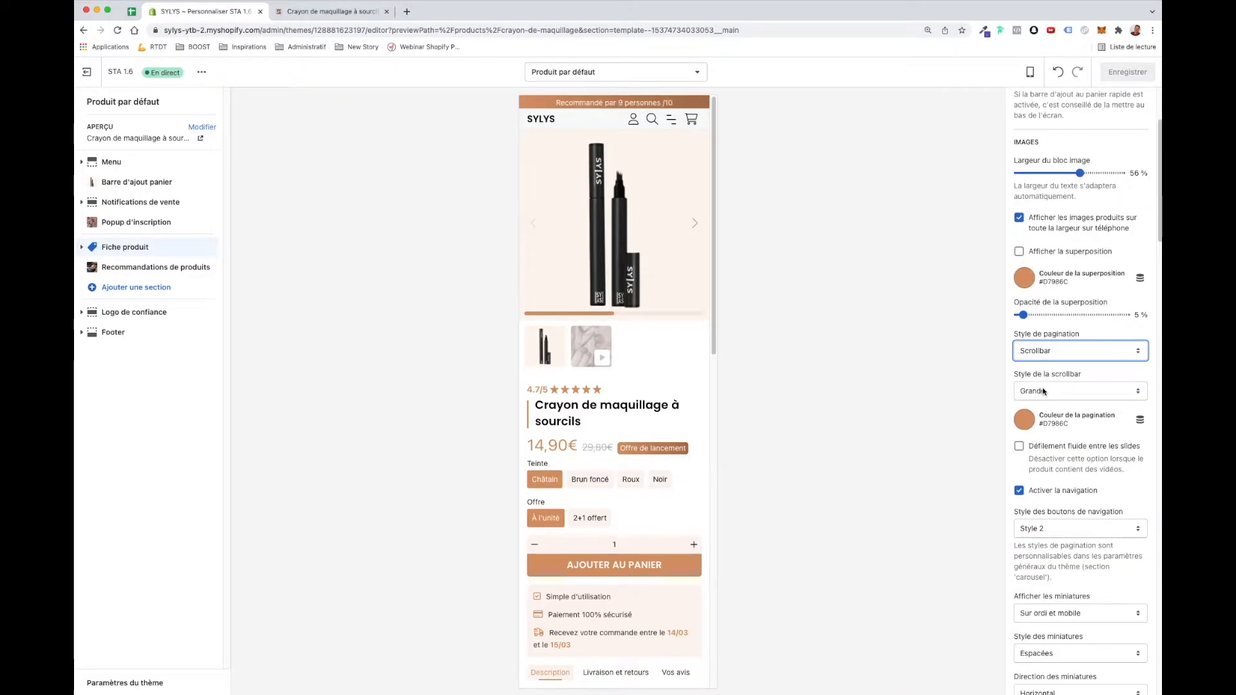
left_click(1056, 391)
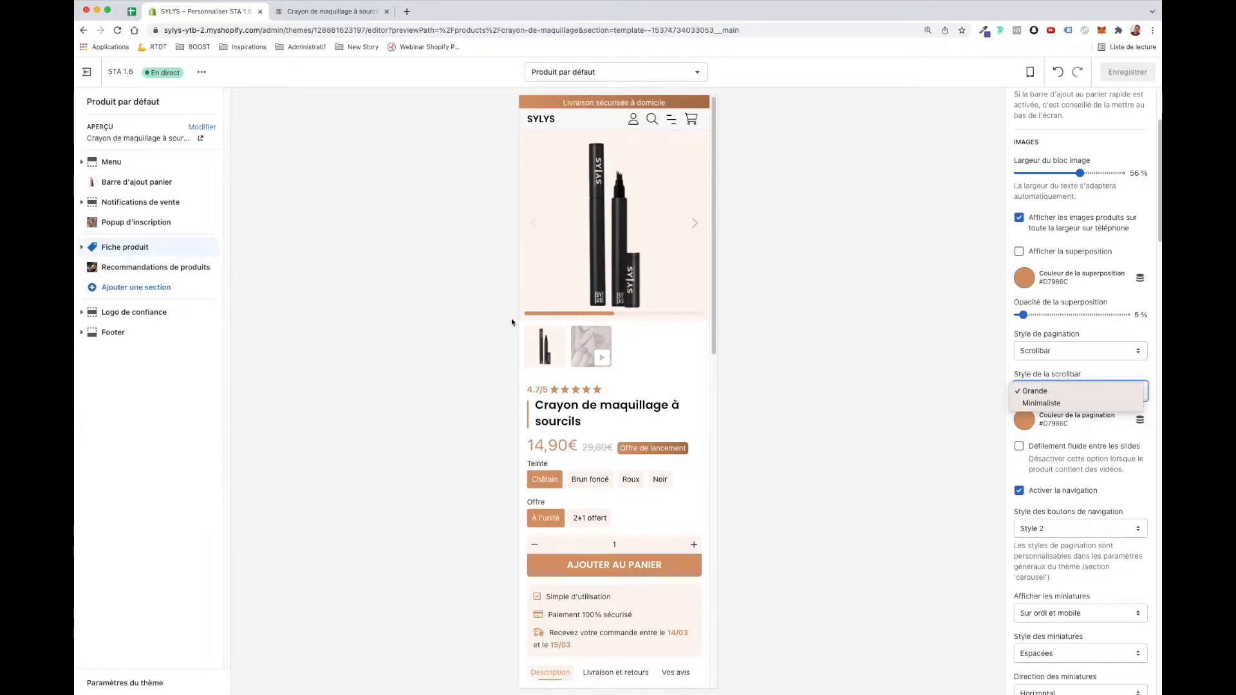
left_click(1105, 367)
Examine the smooth slide scrolling and navigation options alongside the product image carousel in the mobile preview
scroll(1069, 365, "down", 5)
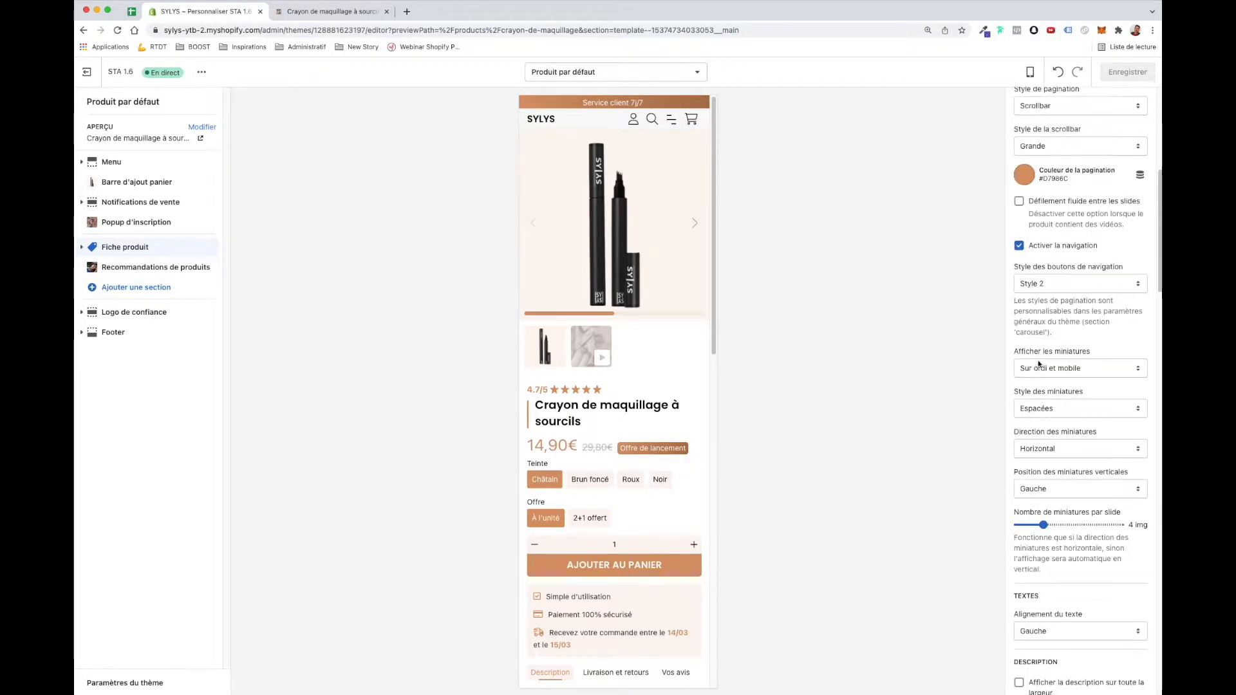
scroll(1039, 365, "down", 1)
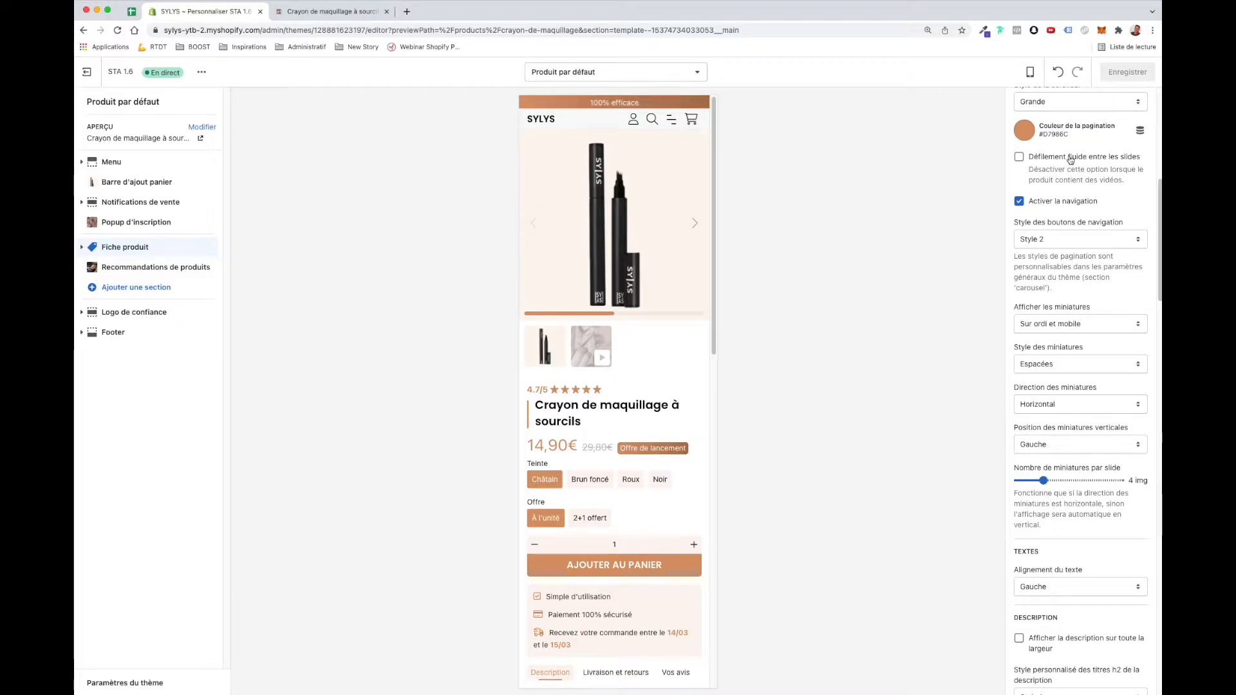
mouse_move(653, 246)
left_mouse_down()
mouse_move(555, 247)
mouse_move(652, 248)
mouse_move(571, 249)
mouse_move(651, 262)
left_mouse_up()
mouse_move(650, 264)
left_mouse_down()
mouse_move(554, 277)
mouse_move(575, 279)
left_mouse_up()
mouse_move(650, 263)
left_mouse_down()
mouse_move(533, 267)
mouse_move(614, 259)
mouse_move(589, 243)
mouse_move(567, 248)
mouse_move(577, 263)
mouse_move(484, 262)
mouse_move(569, 270)
mouse_move(464, 263)
mouse_move(669, 268)
left_mouse_up()
mouse_move(669, 268)
left_mouse_down()
mouse_move(603, 268)
mouse_move(666, 265)
left_mouse_up()
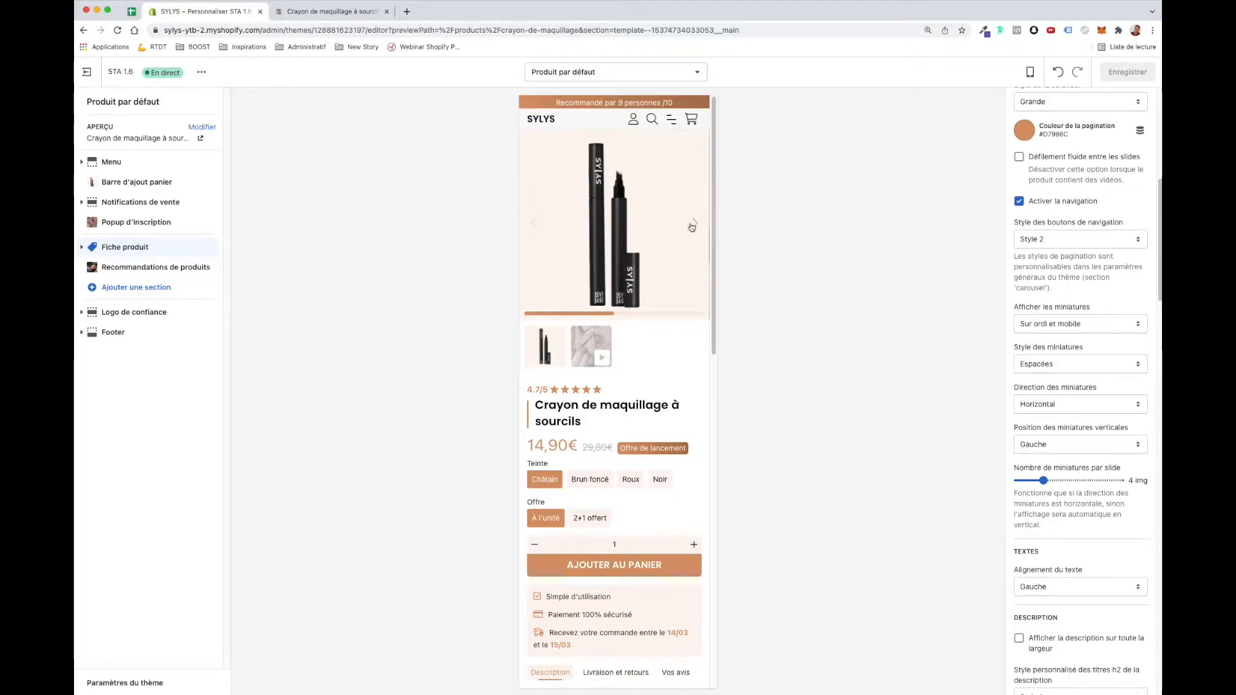
left_click(533, 224)
Review the thumbnail display, text, description and spacing settings of the Fiche produit section
scroll(1030, 212, "down", 2)
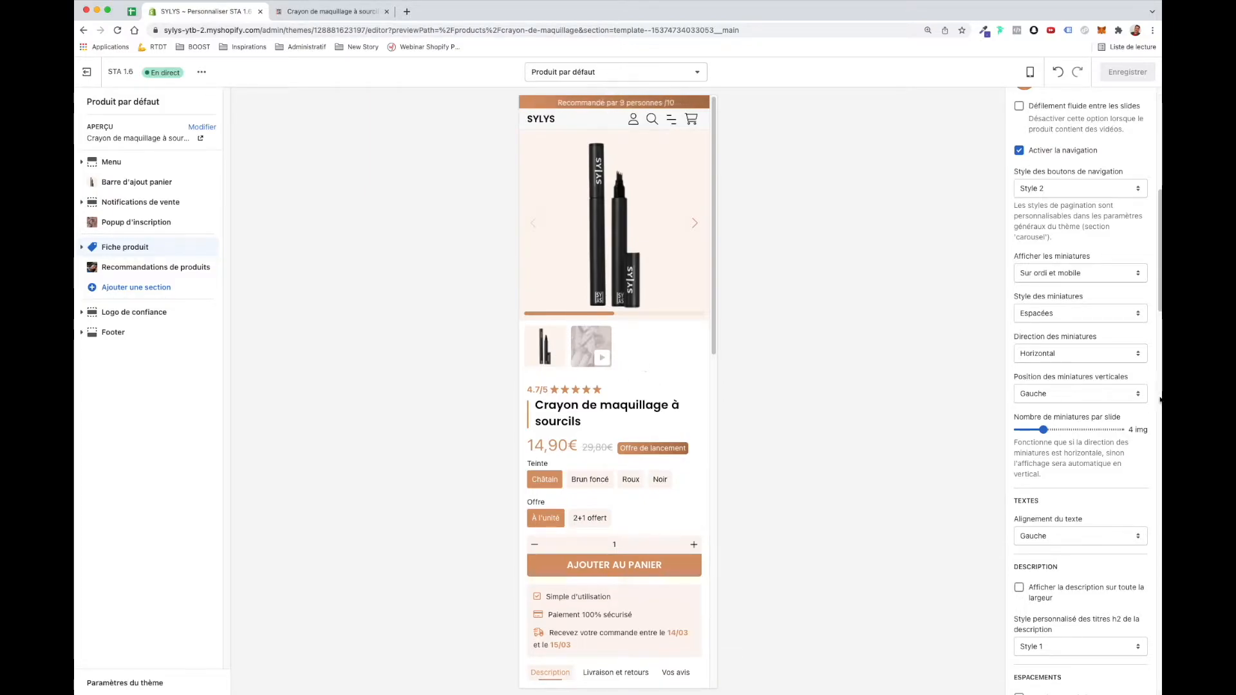
scroll(1052, 362, "down", 1)
scroll(1052, 361, "down", 3)
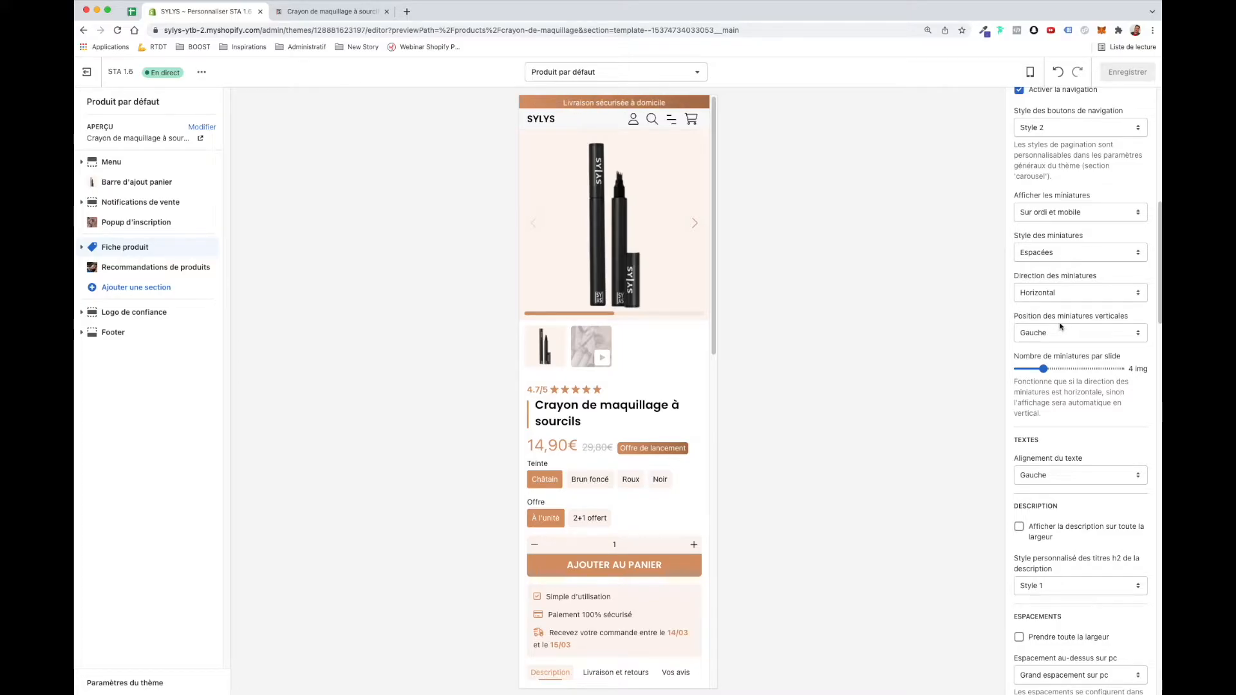
scroll(1087, 389, "down", 6)
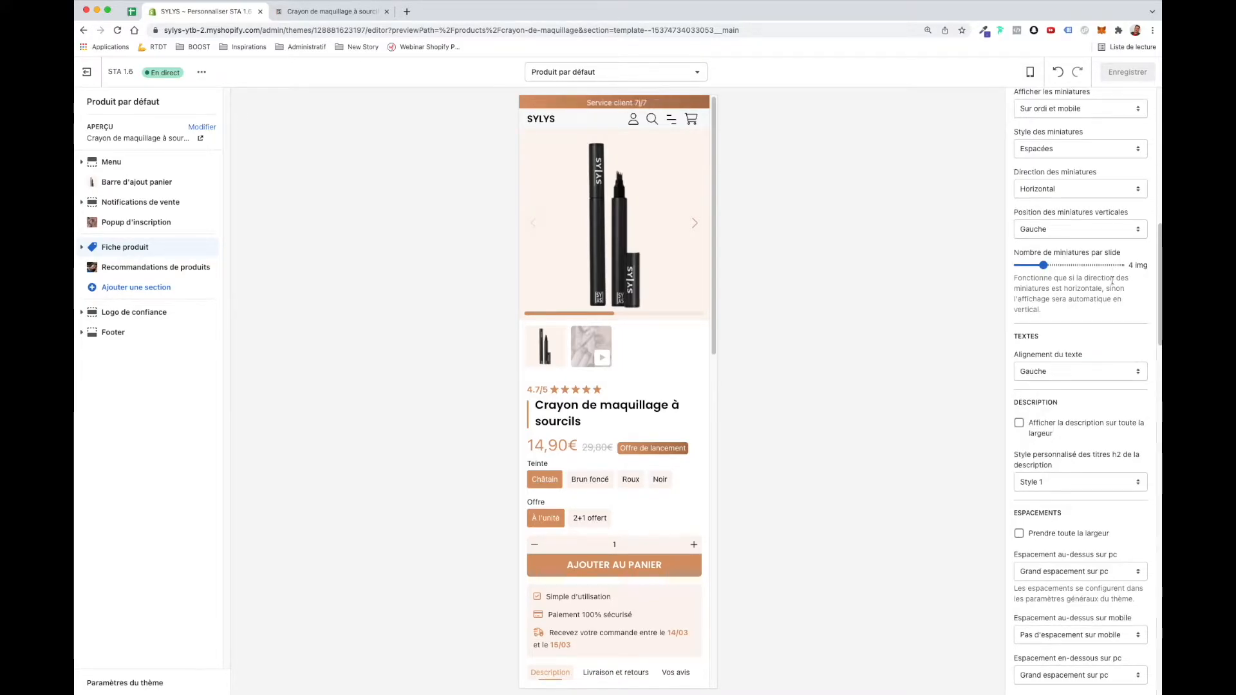
scroll(1080, 364, "down", 3)
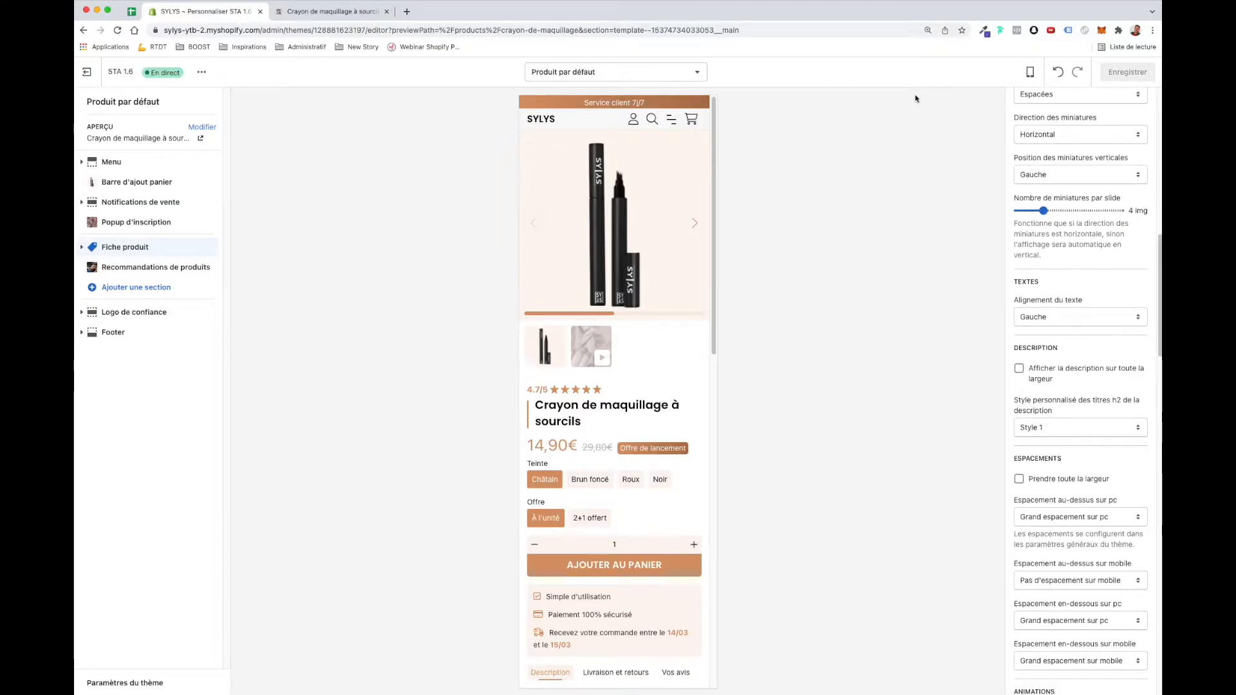
Switch the preview to desktop, try Centré as the text alignment, and set it back to Gauche
left_click(1030, 72)
left_click(1046, 119)
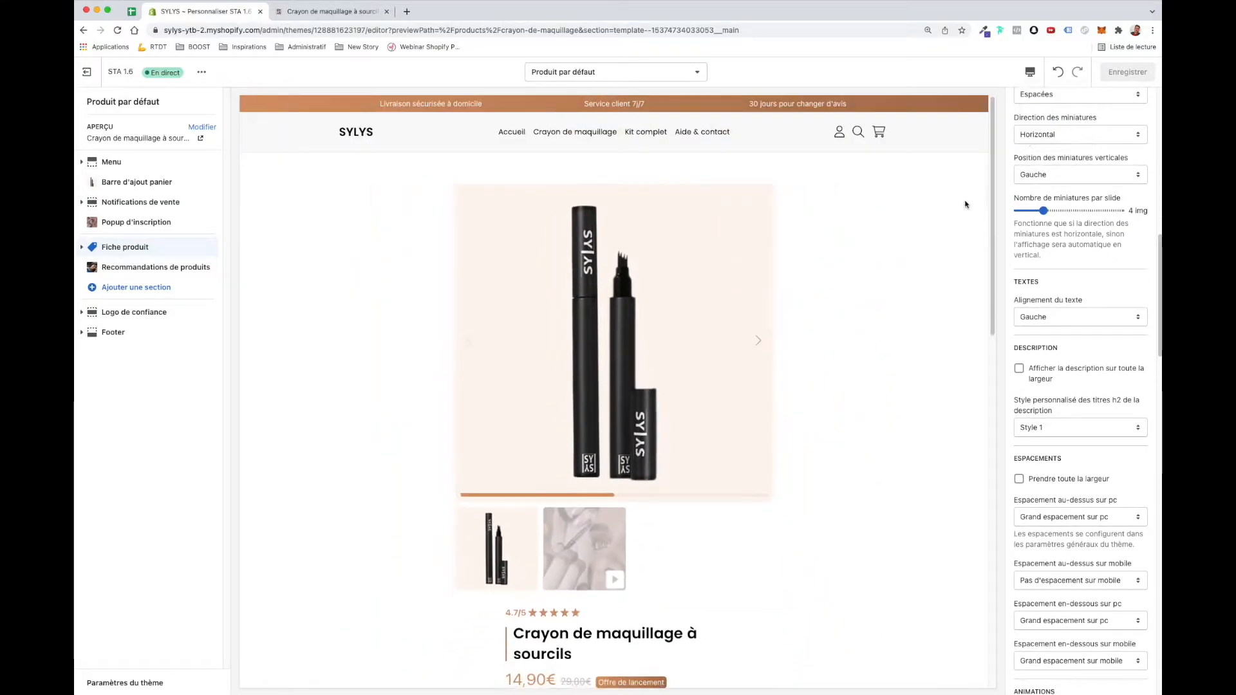
left_click(1037, 317)
left_click(1036, 329)
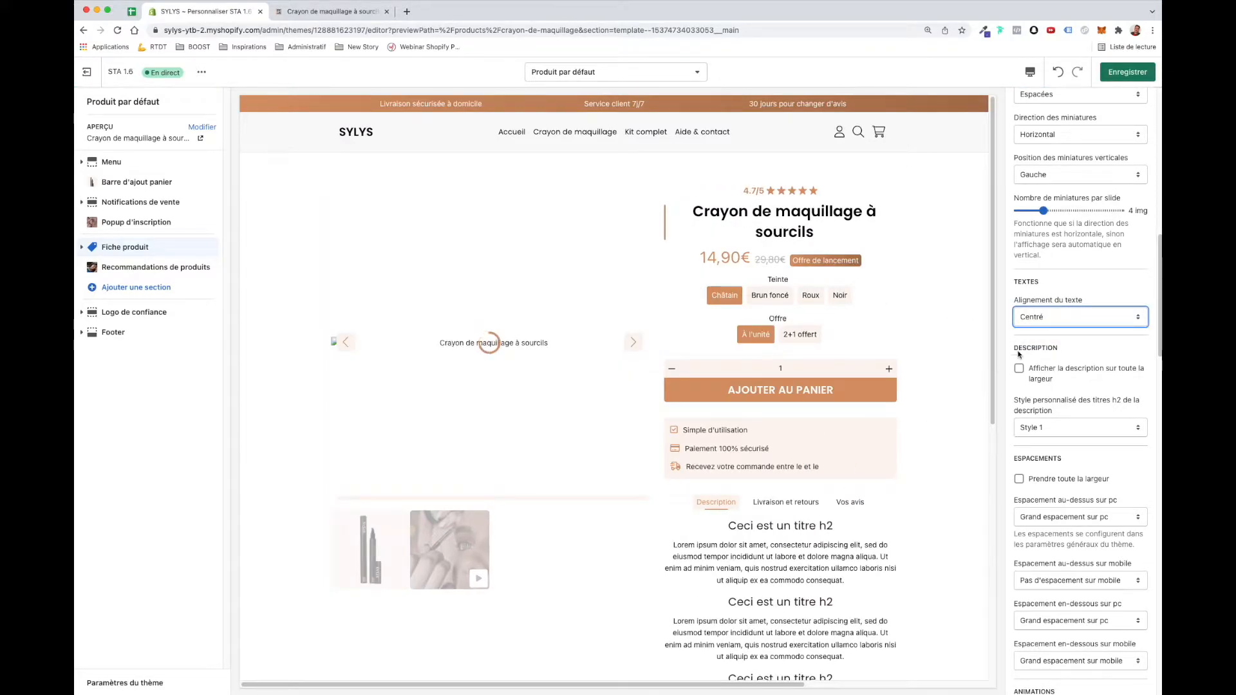
left_click(1071, 316)
left_click(1071, 304)
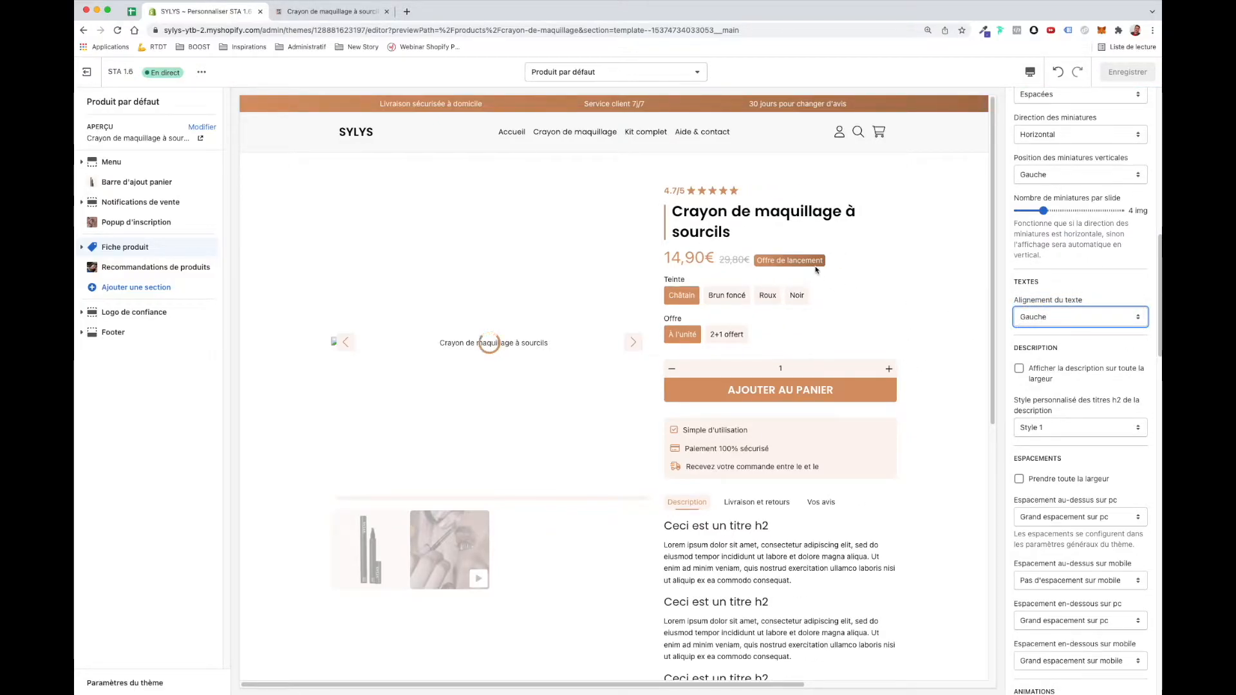
left_click(1115, 287)
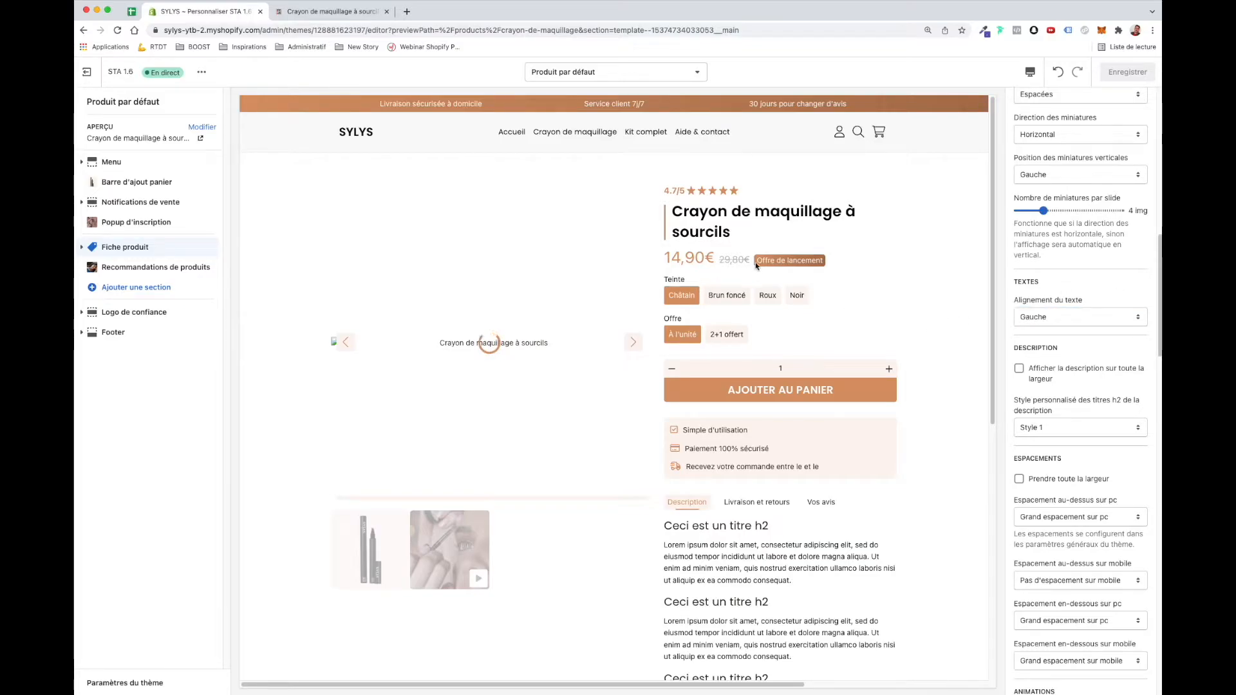
Try displaying the product description at full width, and turn the option back off
scroll(1092, 333, "down", 2)
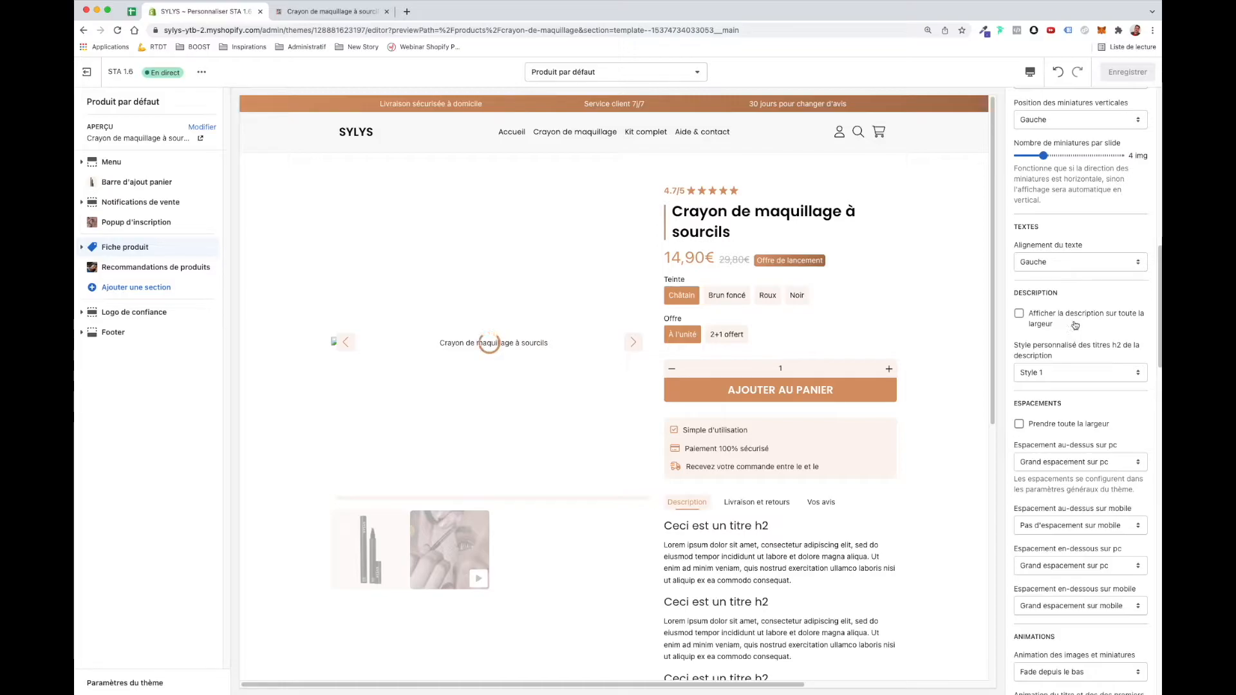
scroll(842, 389, "down", 5)
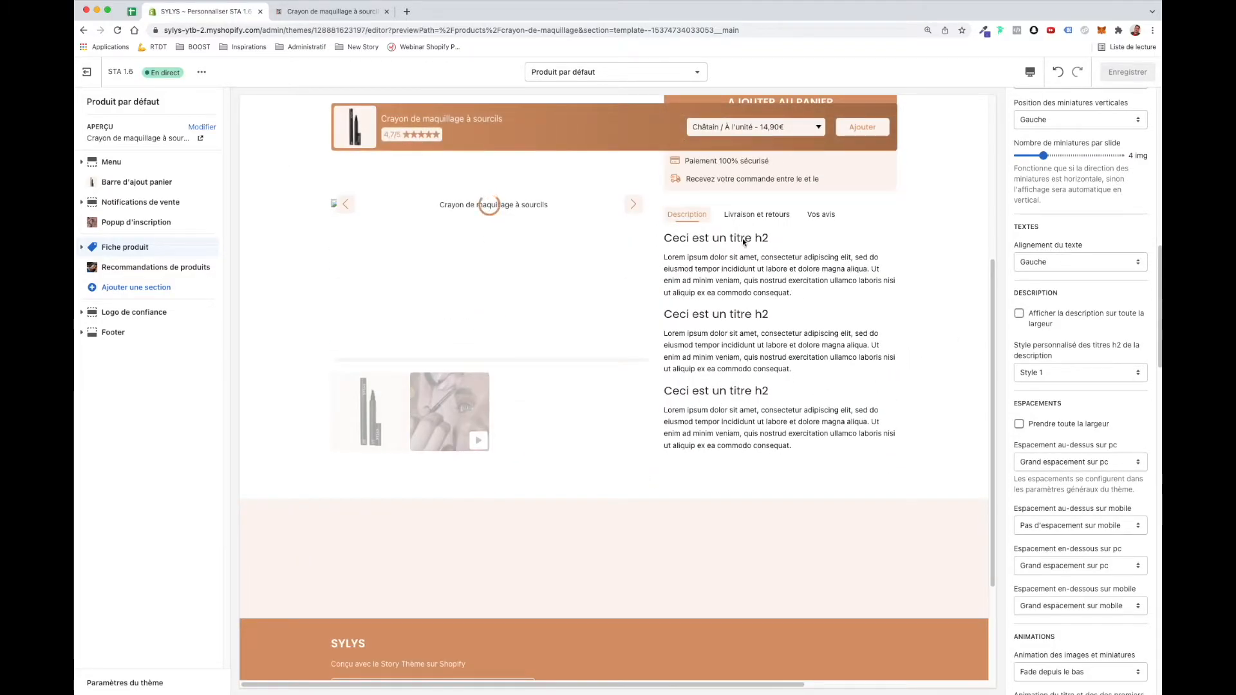
left_click(1049, 313)
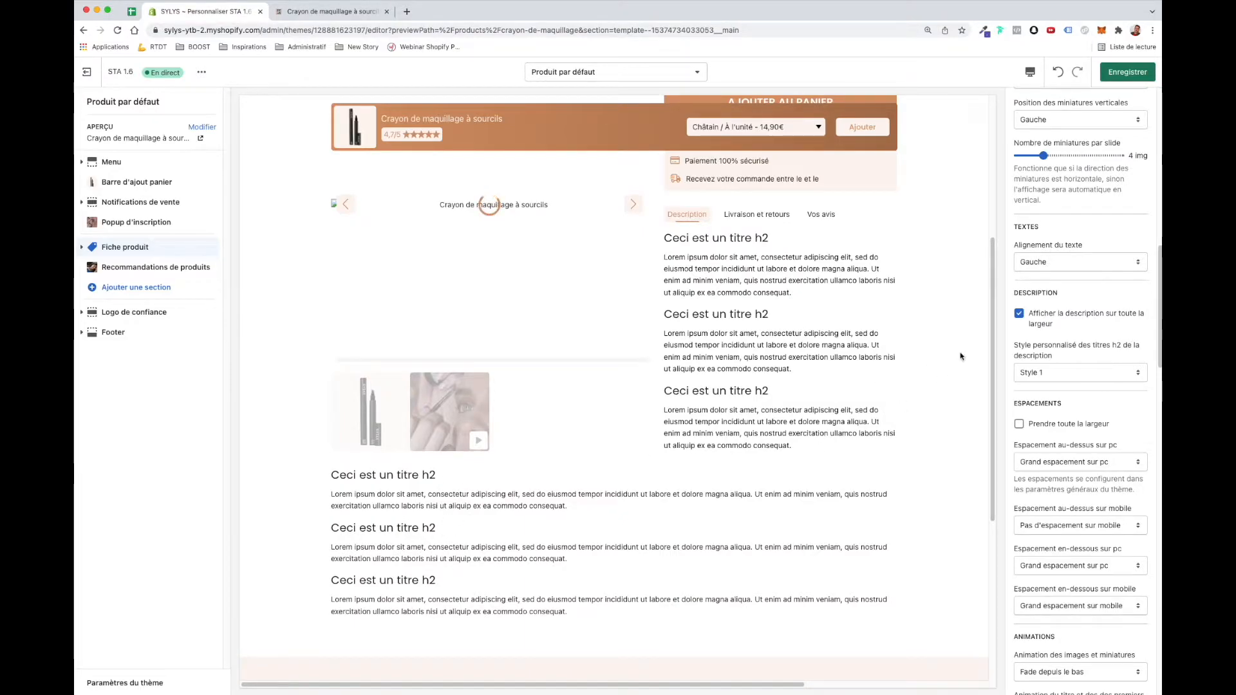
left_click(1043, 315)
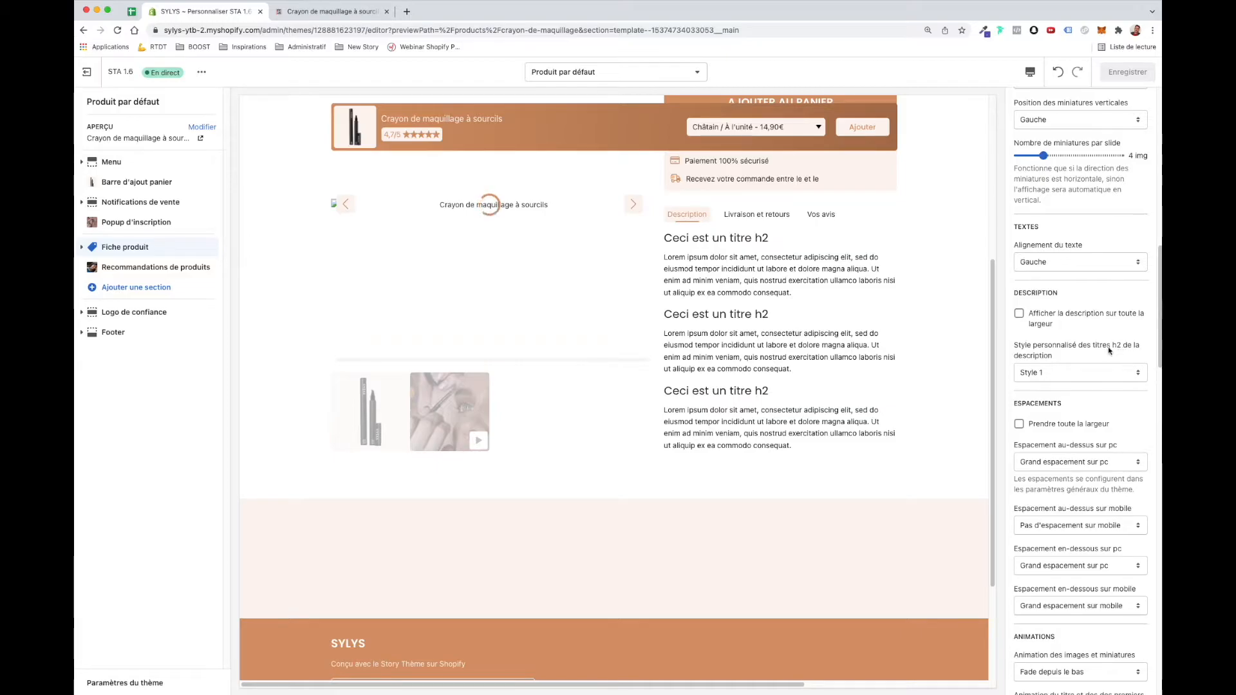
Examine the custom style options for the description's h2 titles, keeping Style 1
left_click(1046, 372)
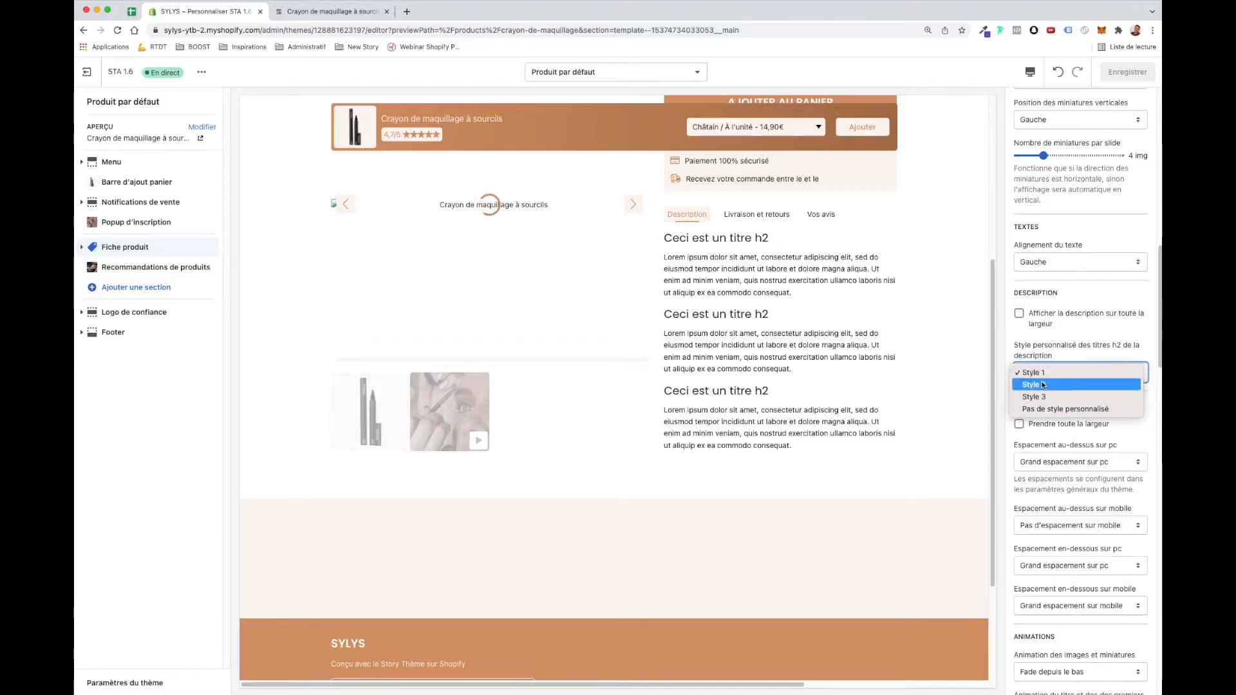
left_click(1072, 372)
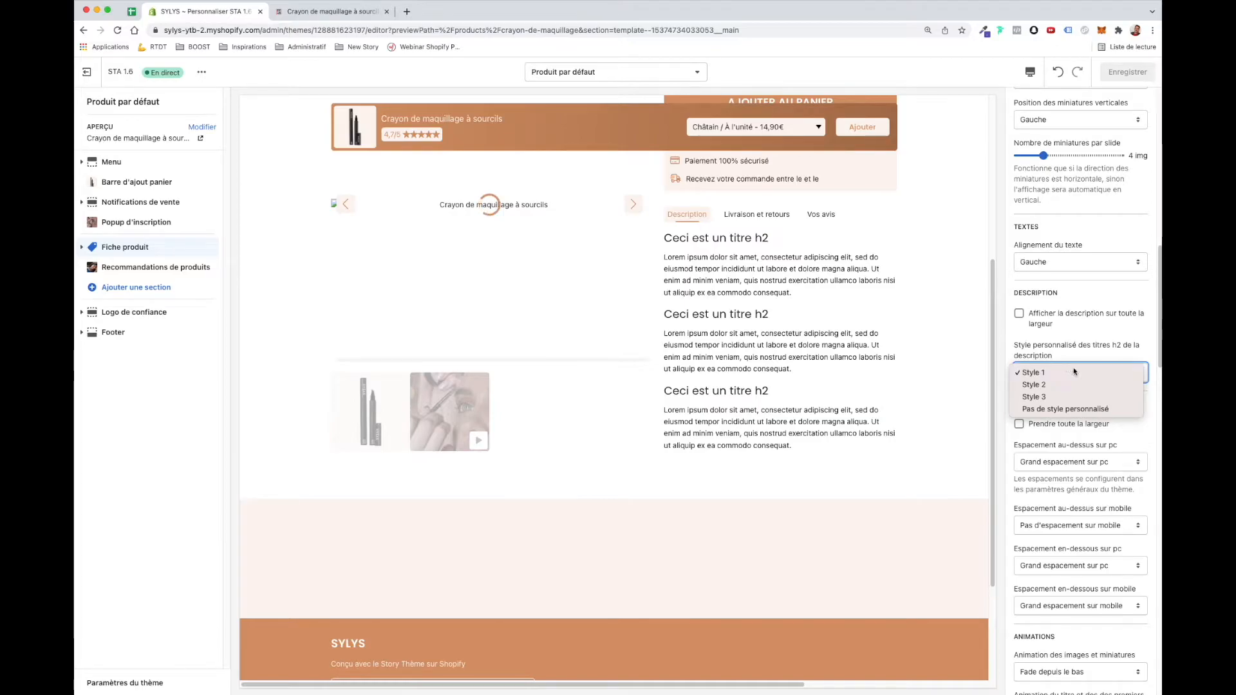
left_click(1100, 375)
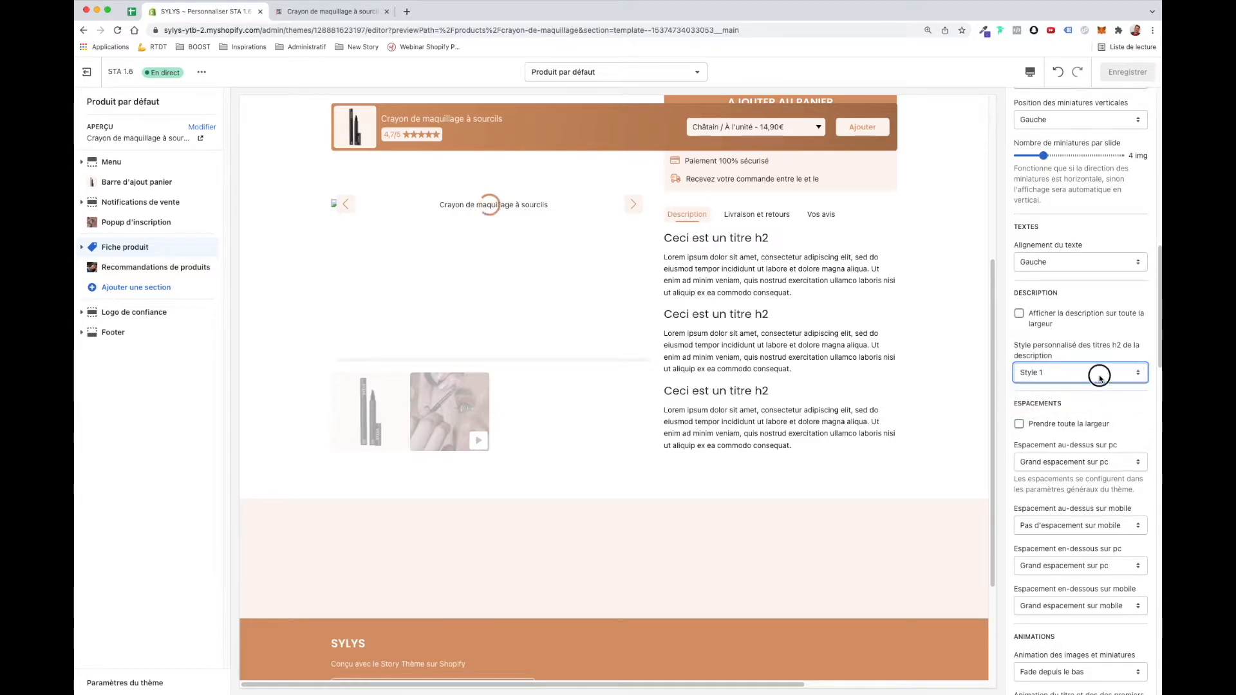
left_click(1146, 406)
Review the section's spacing, animation, shadow, border and separator settings, checking them against the page preview
scroll(1095, 404, "down", 4)
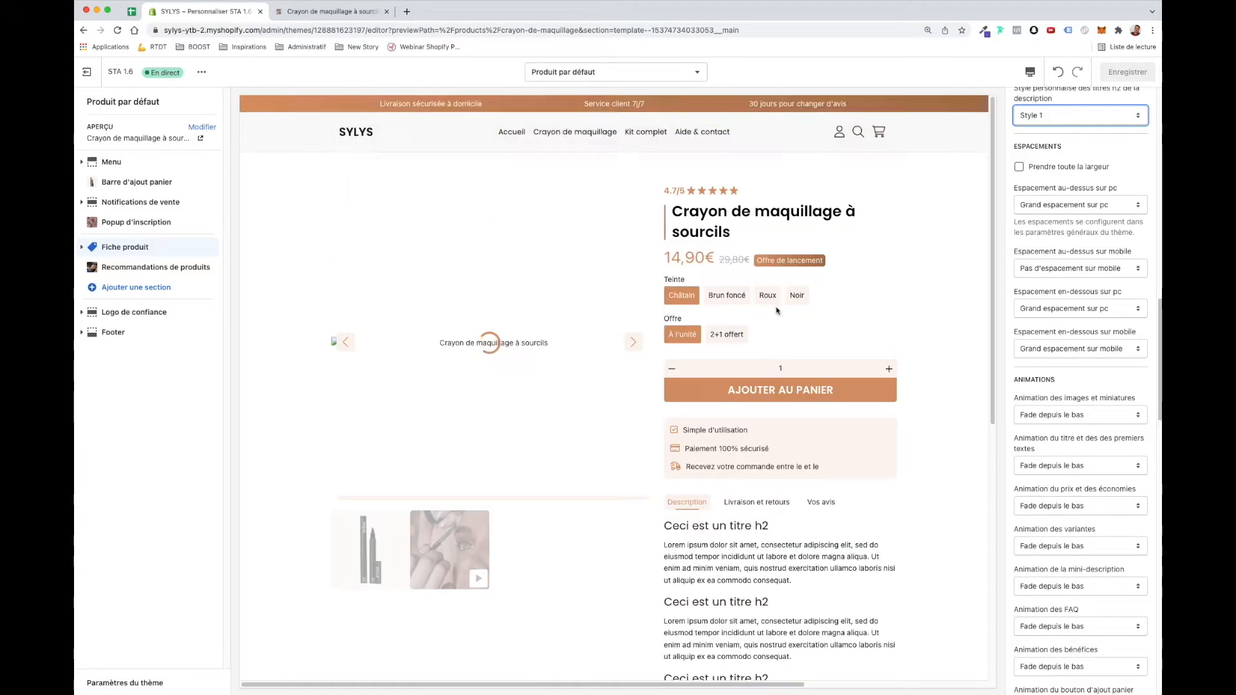
scroll(1061, 167, "down", 15)
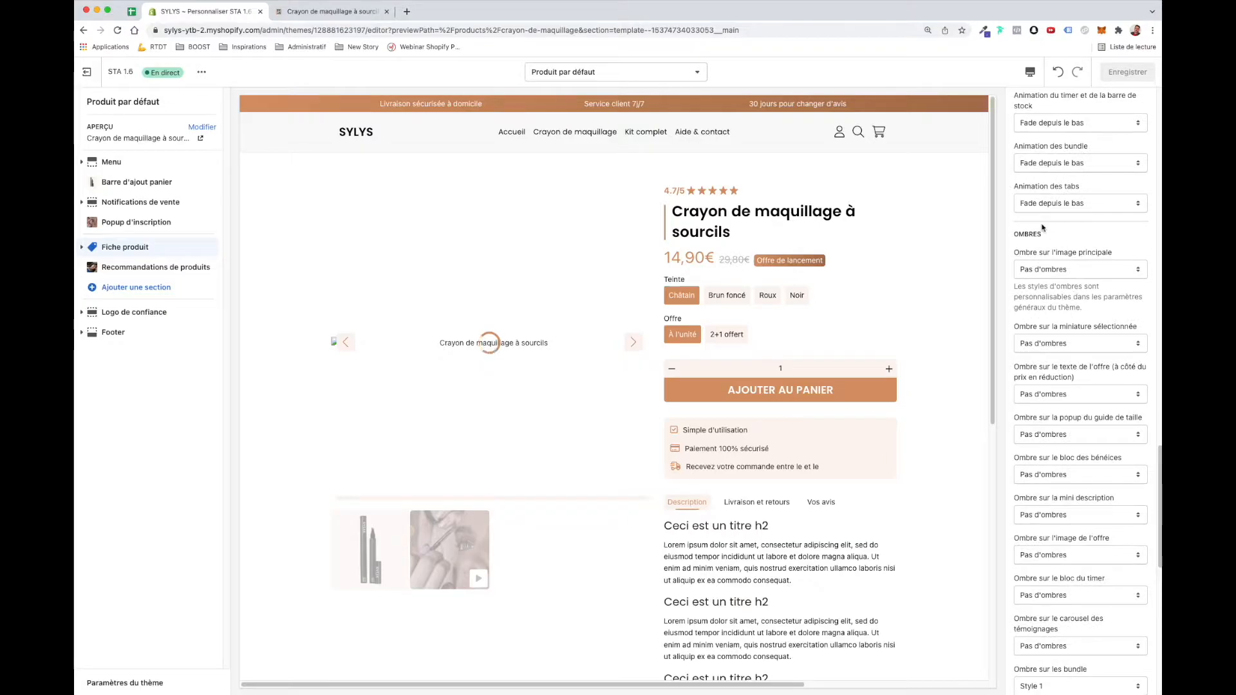
scroll(1050, 347, "down", 5)
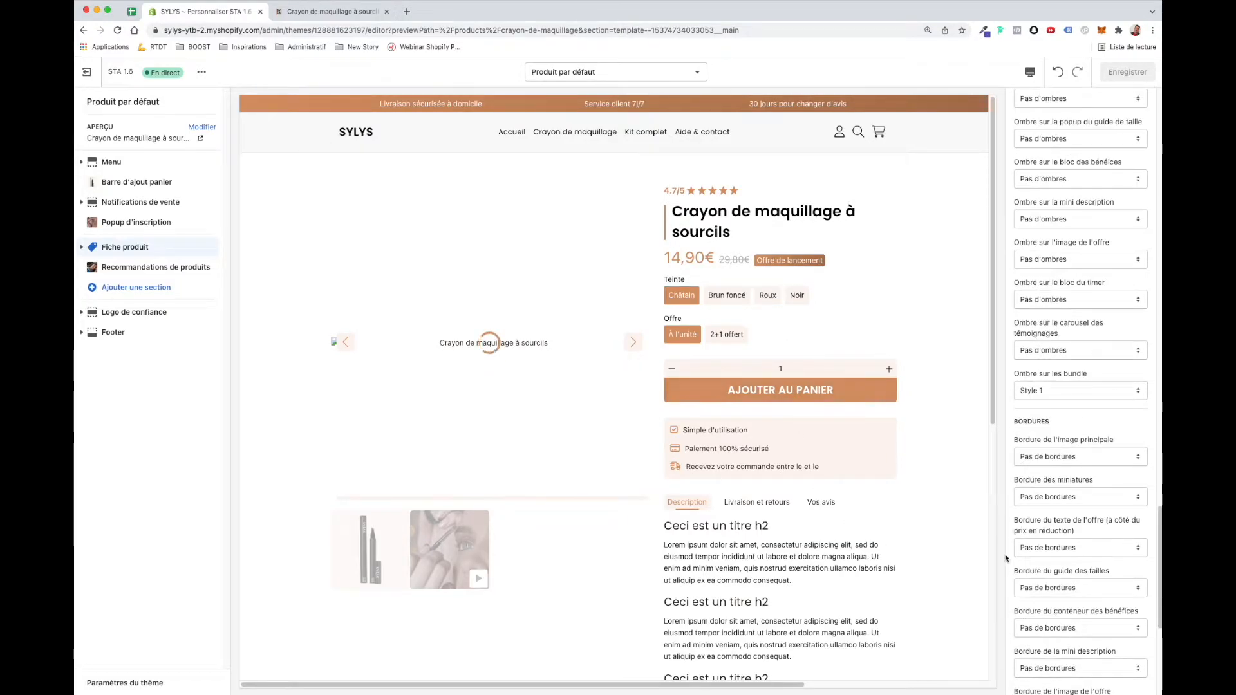
scroll(1069, 443, "down", 3)
scroll(1063, 574, "down", 3)
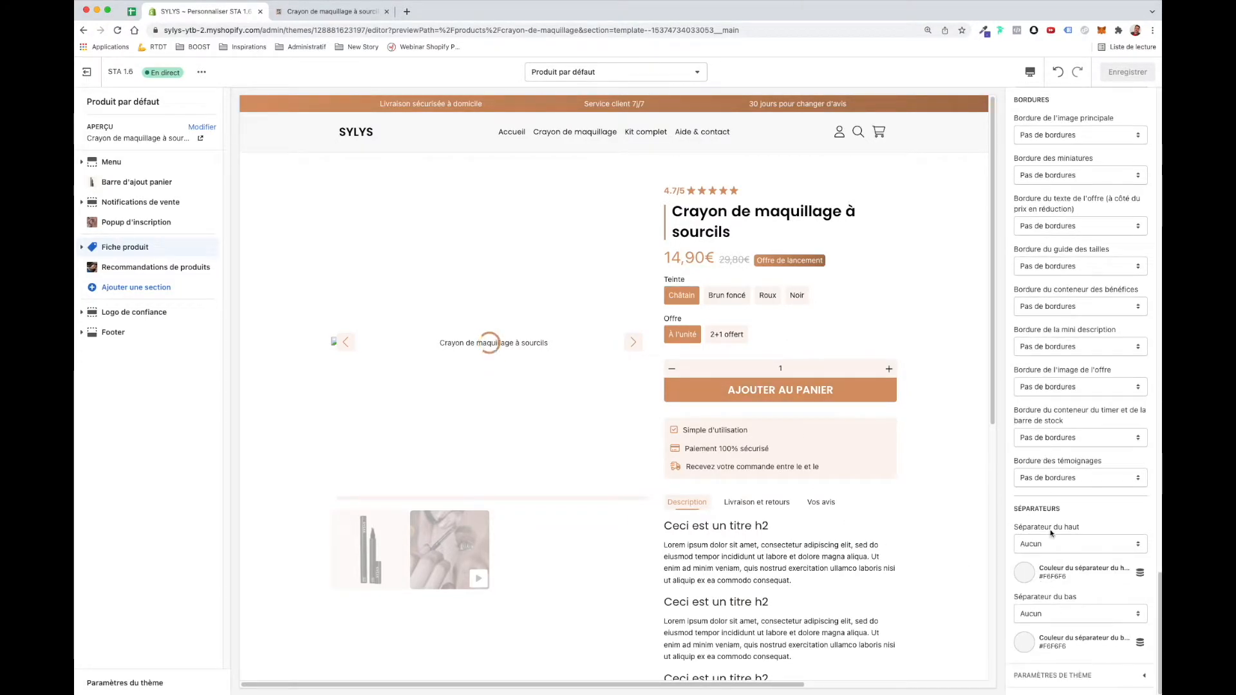
scroll(516, 483, "down", 5)
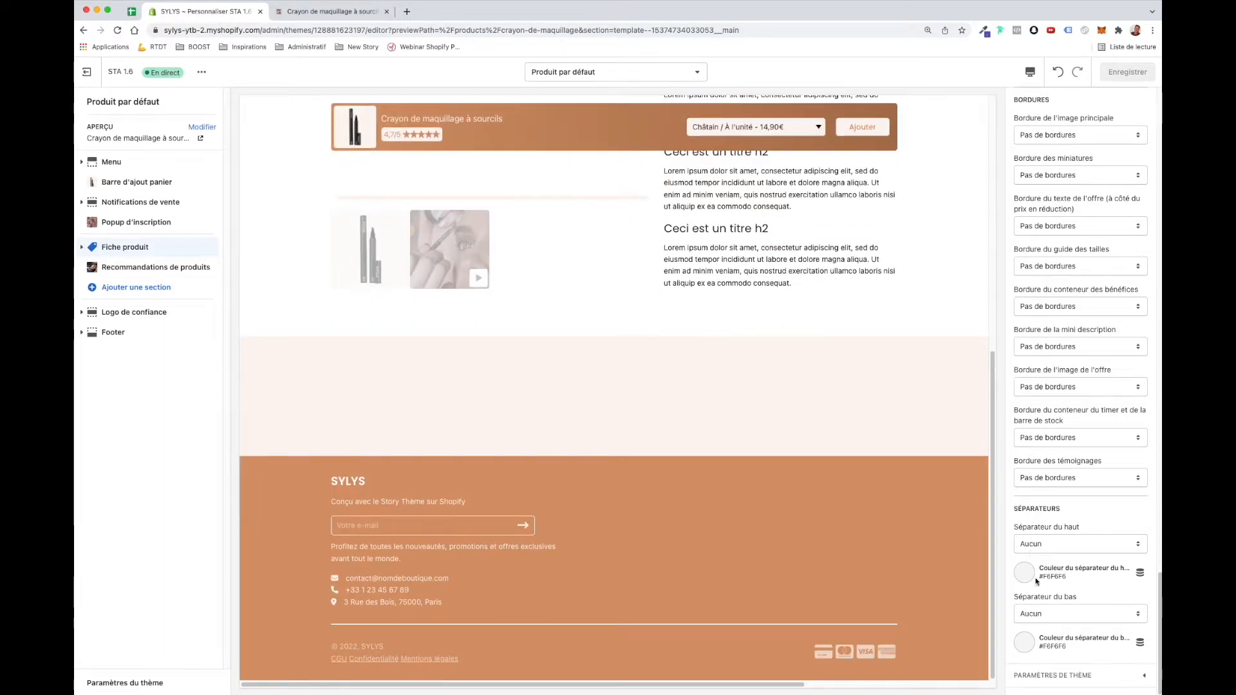
scroll(818, 369, "up", 5)
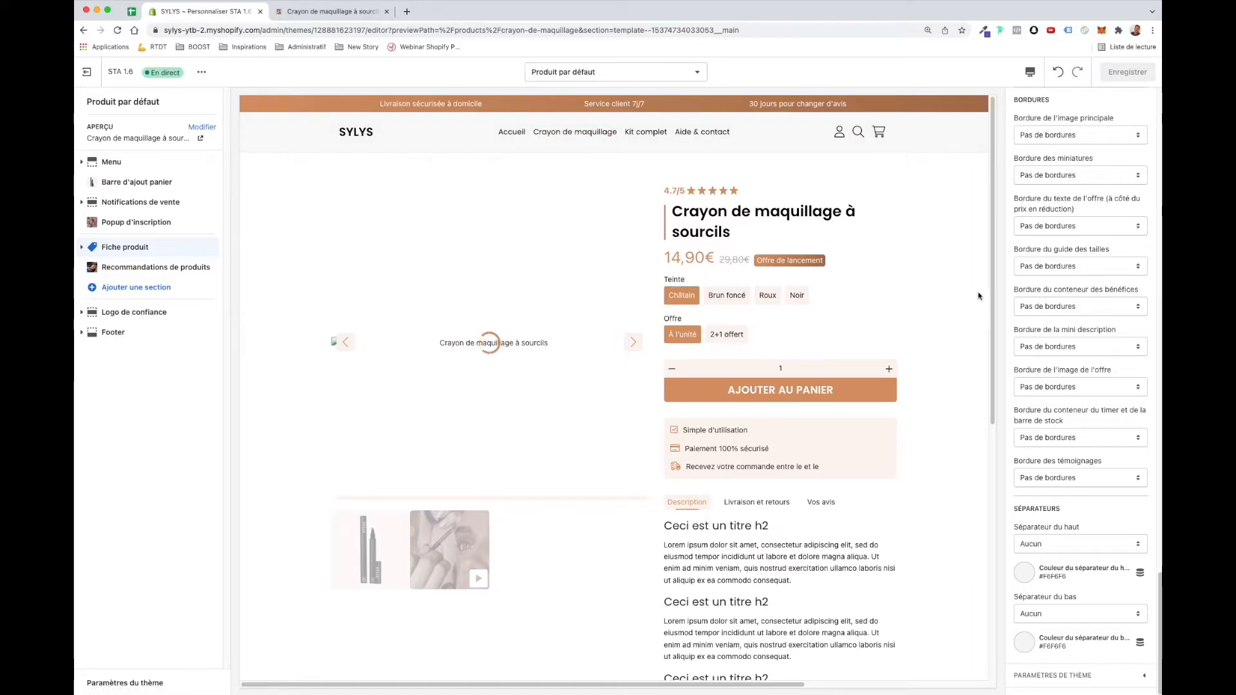
right_click(1037, 363)
left_click(1055, 327)
scroll(1081, 296, "up", 15)
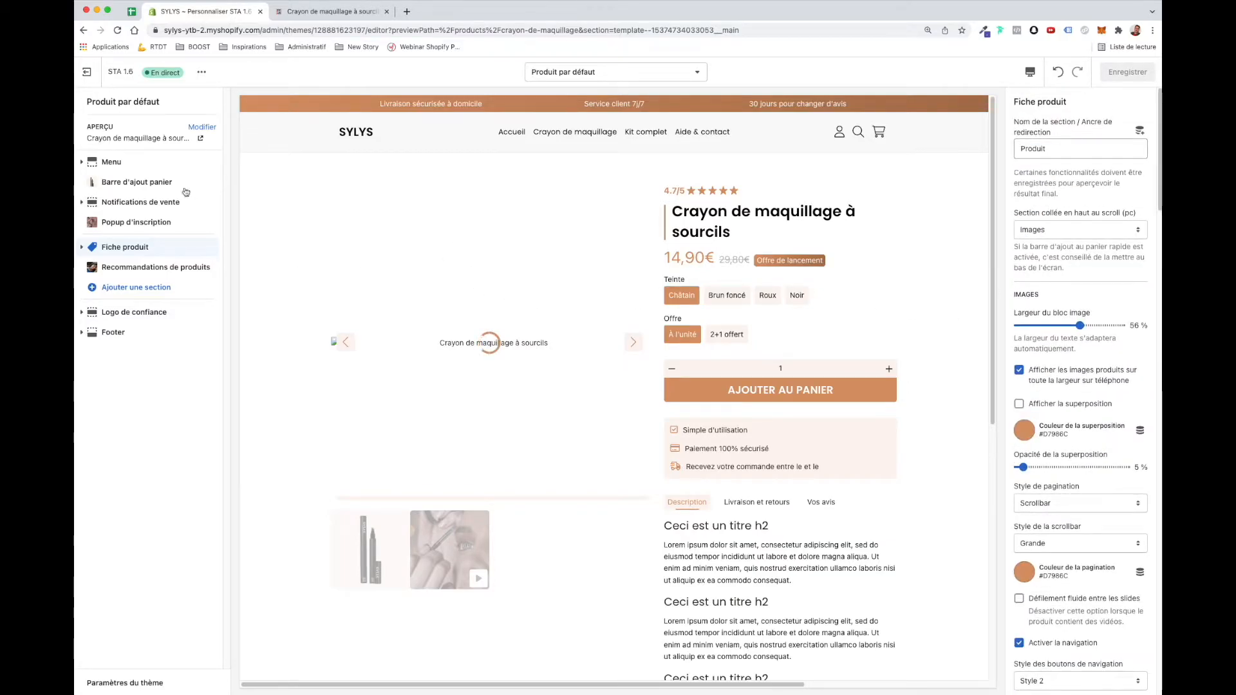
Expand the Fiche produit blocks, open the Avis block's settings, and examine the product page in the preview
left_click(117, 248)
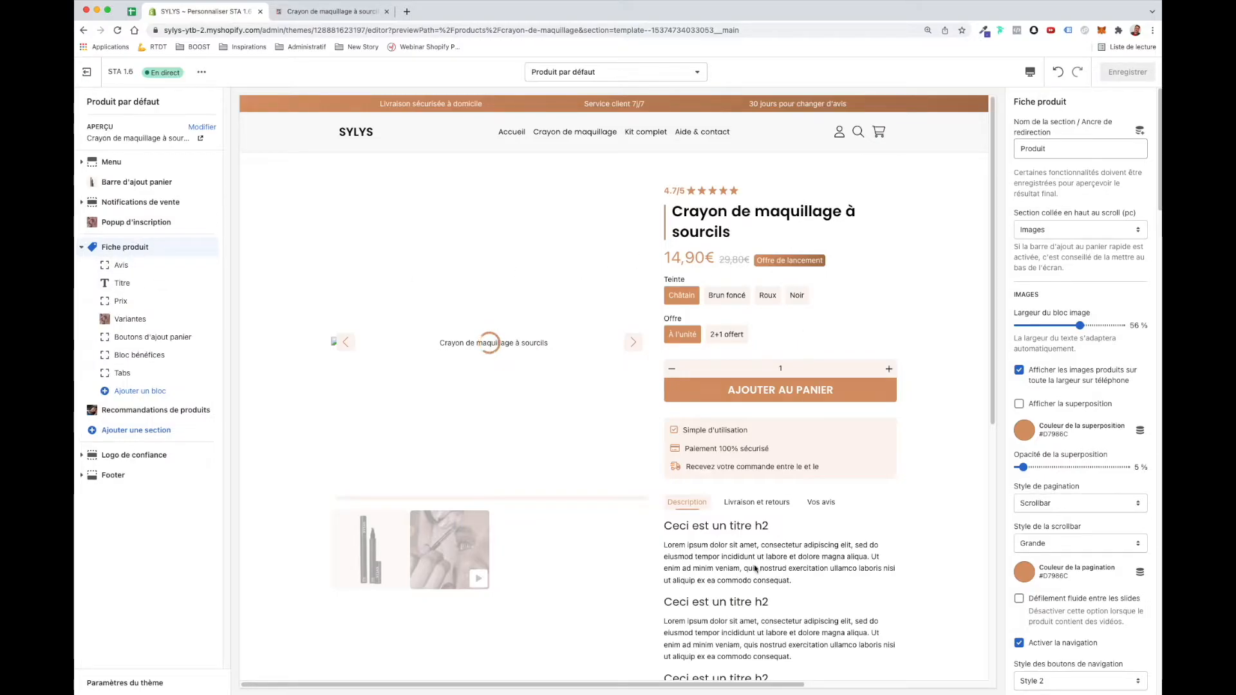
left_click(142, 266)
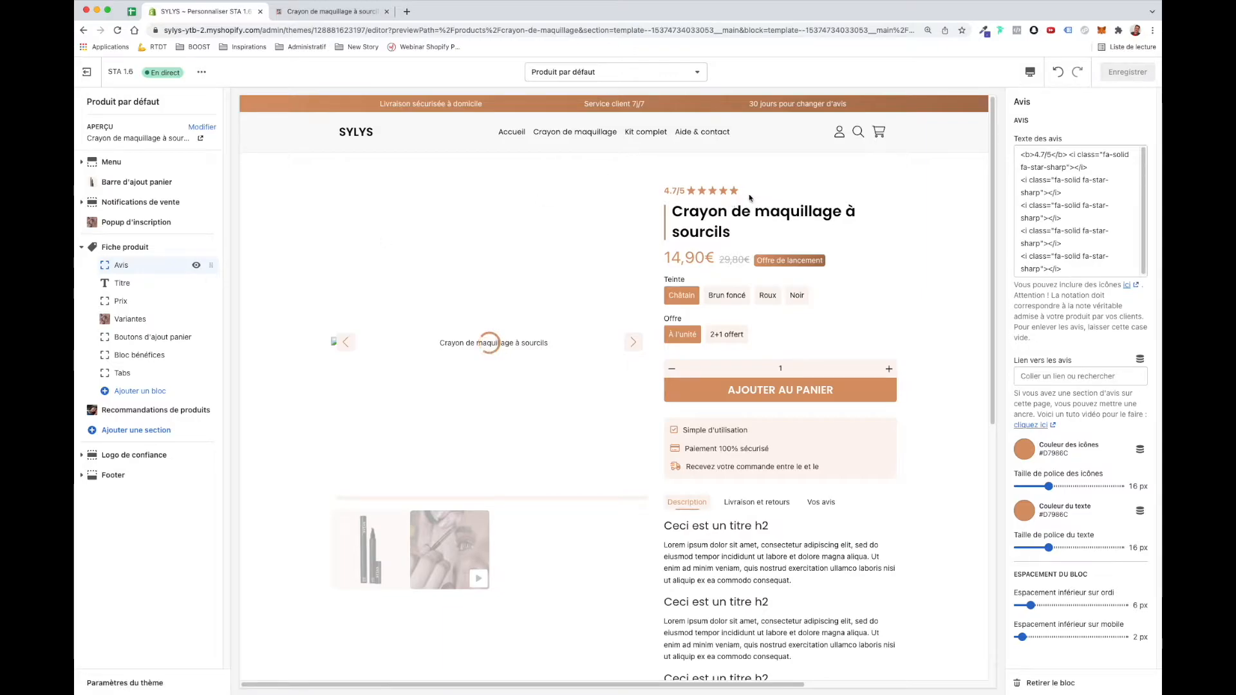
scroll(499, 450, "down", 5)
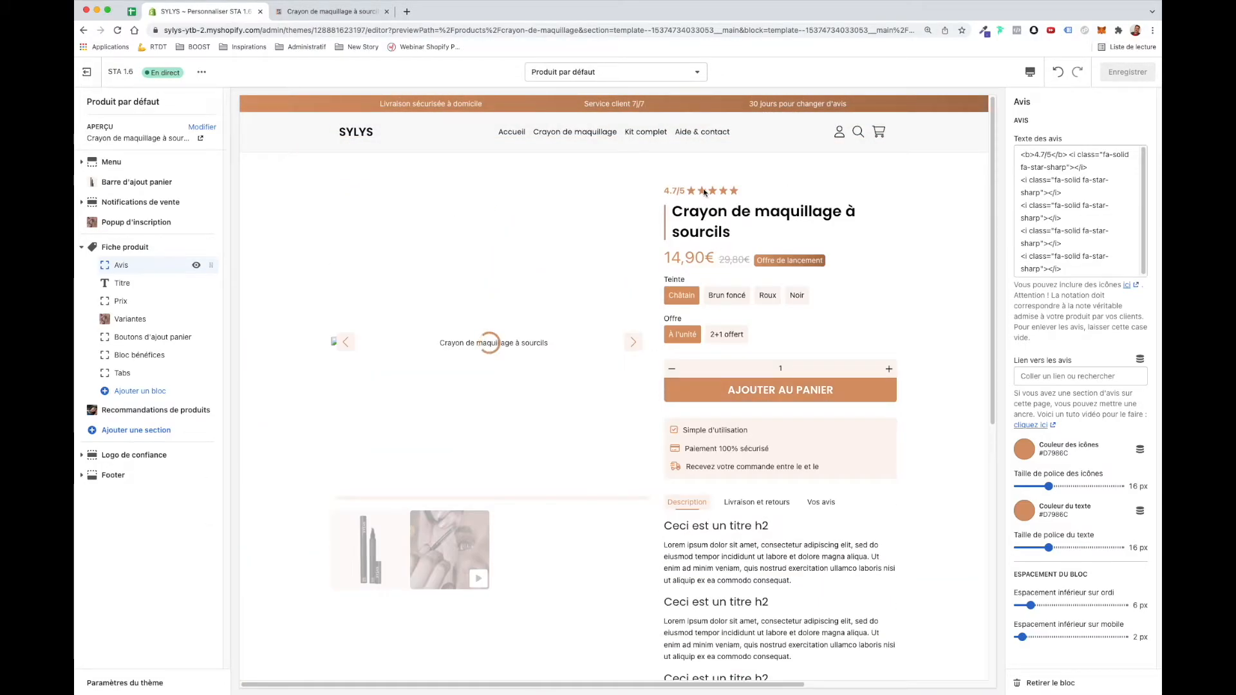
scroll(702, 193, "down", 2)
scroll(689, 129, "down", 4)
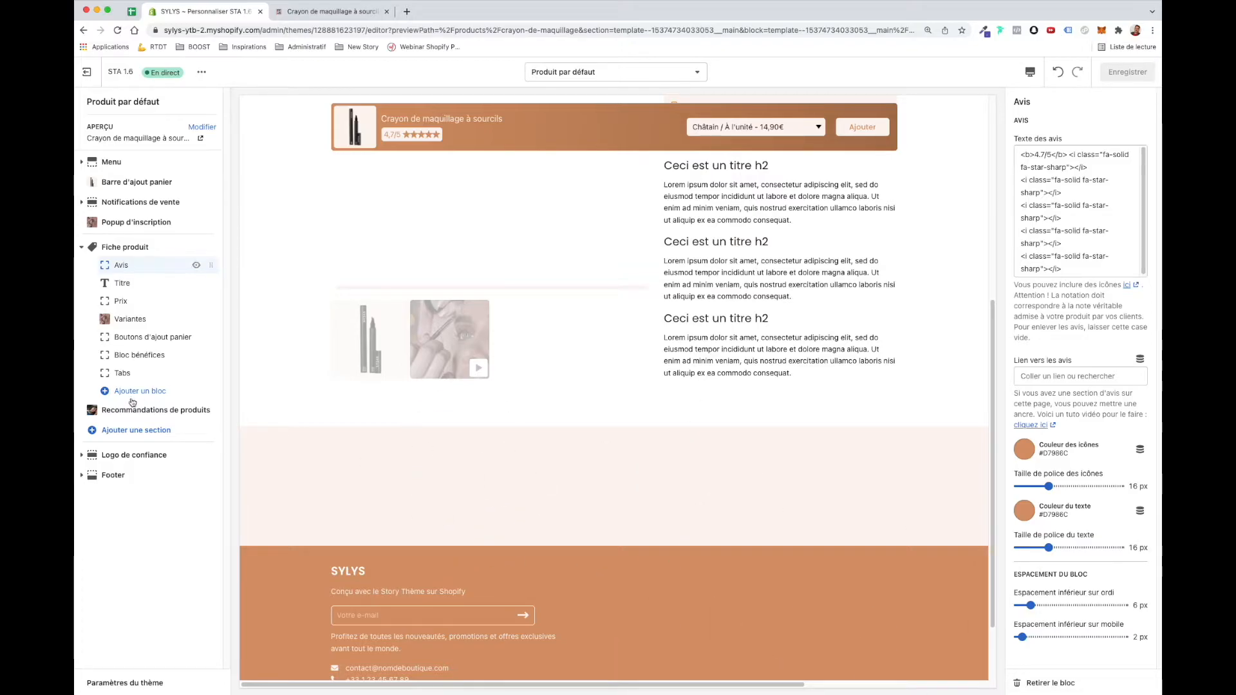
Try adding the Avis (carousel) - Moderne section to the product page, check the preview, and undo the addition
left_click(143, 438)
type("avis")
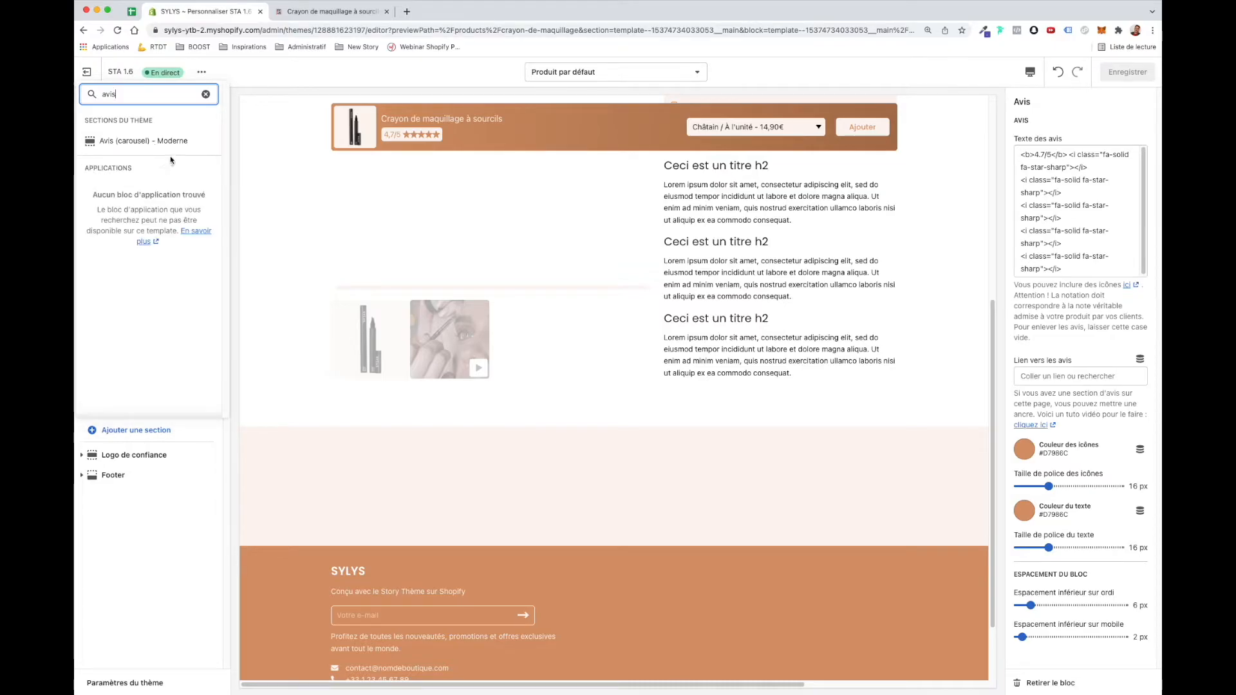
left_click(171, 153)
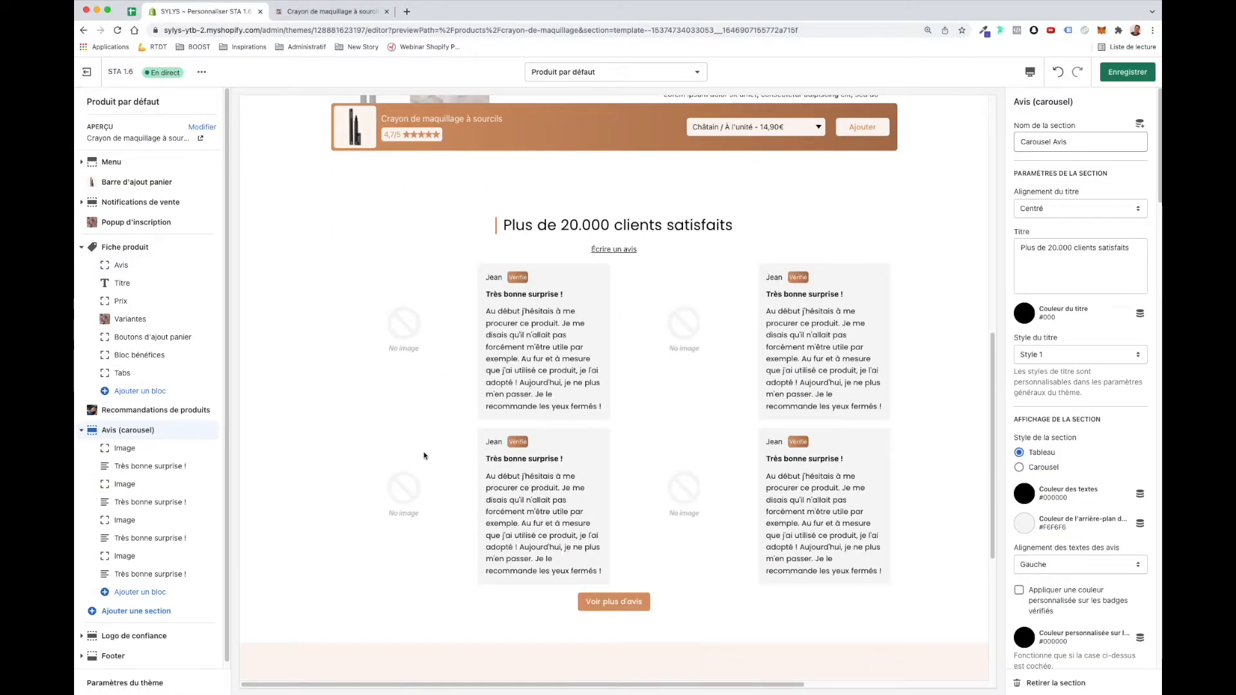
scroll(698, 351, "up", 7)
scroll(707, 310, "up", 3)
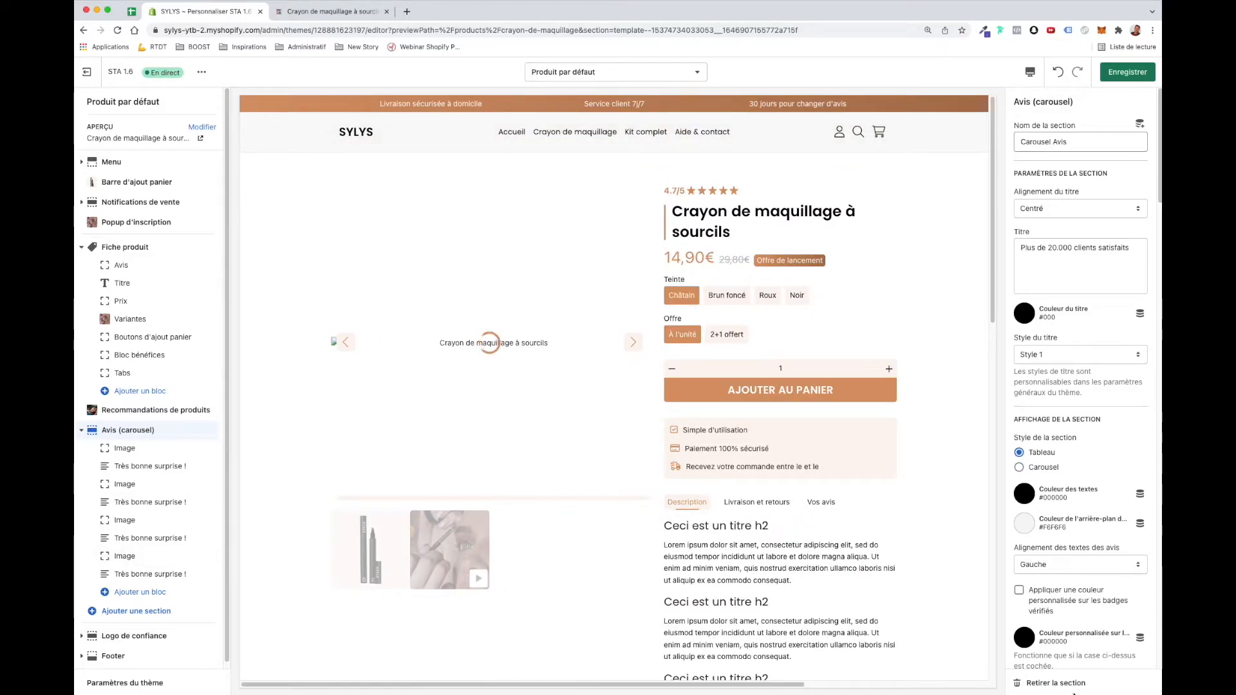
key("super+z")
Open the Fiche produit section's Avis block and examine its review text and settings
left_click(138, 267)
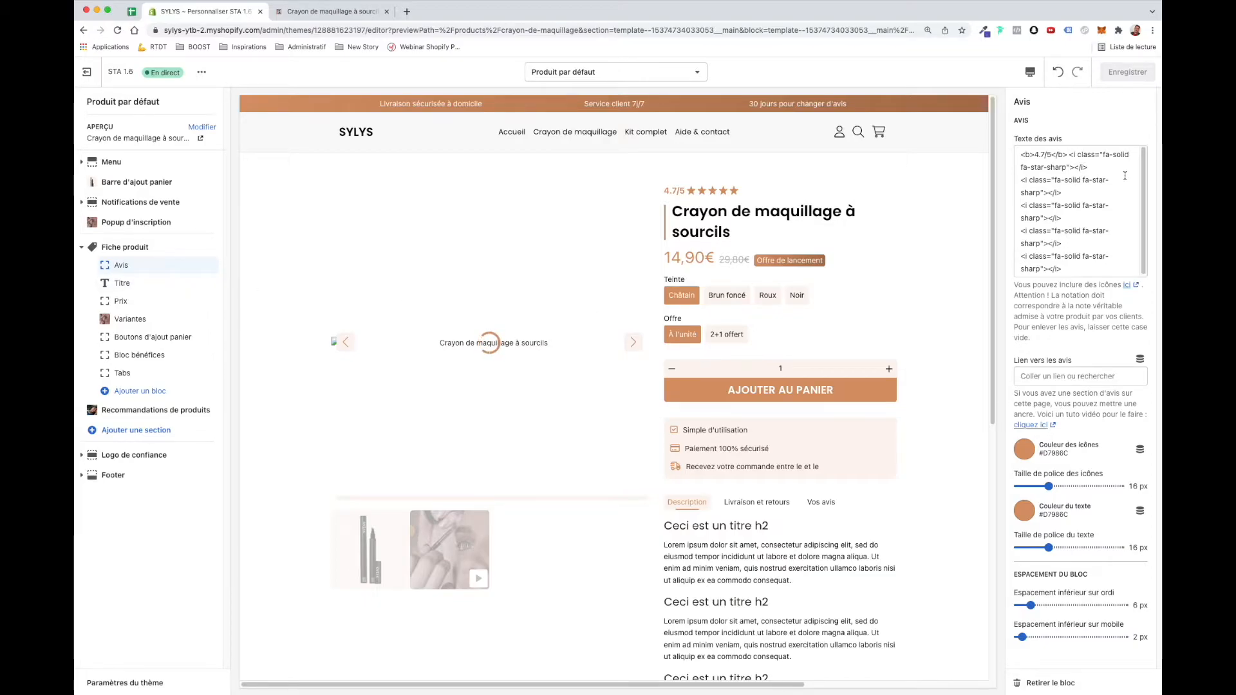
left_click(1070, 154)
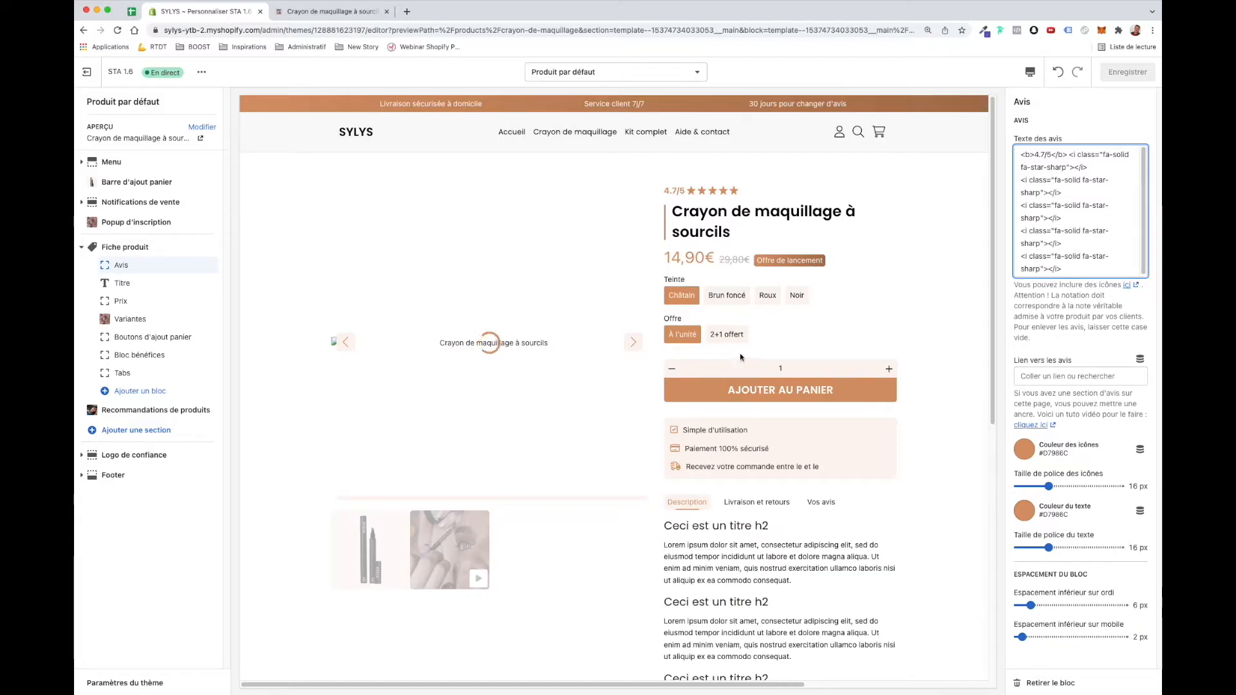
left_click(185, 273)
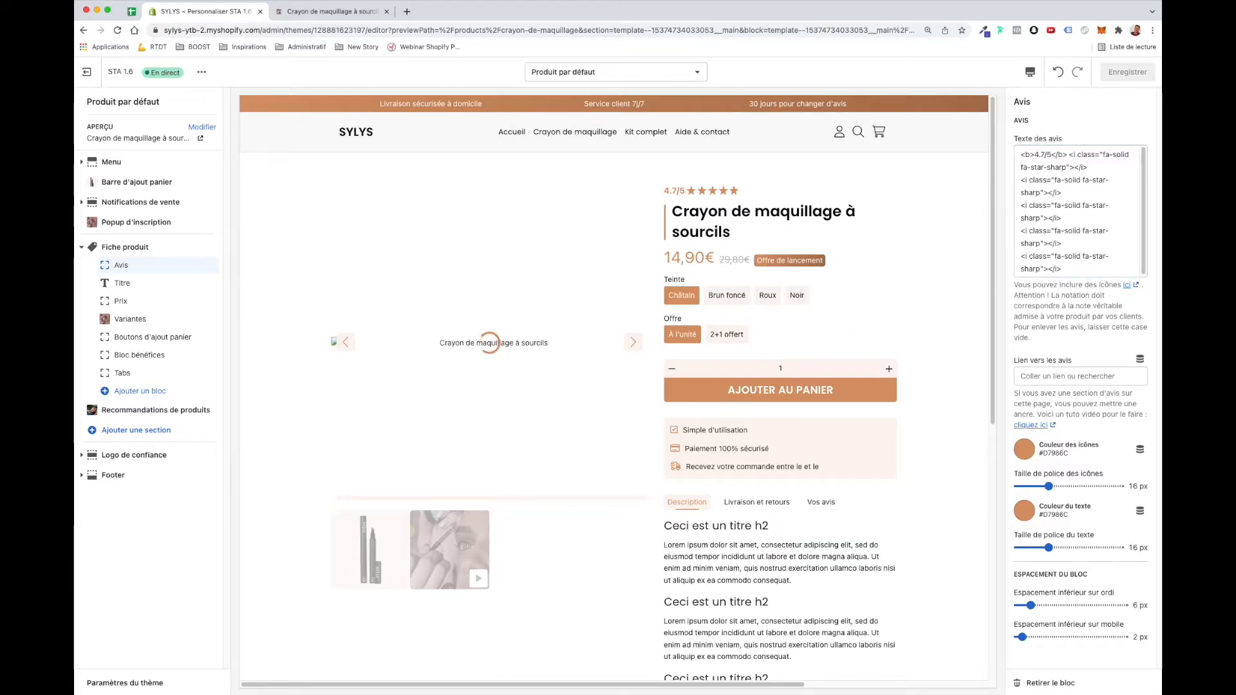
Try a 50 px lower spacing for the Avis block on both desktop and mobile, using the mobile preview
left_click(1120, 607)
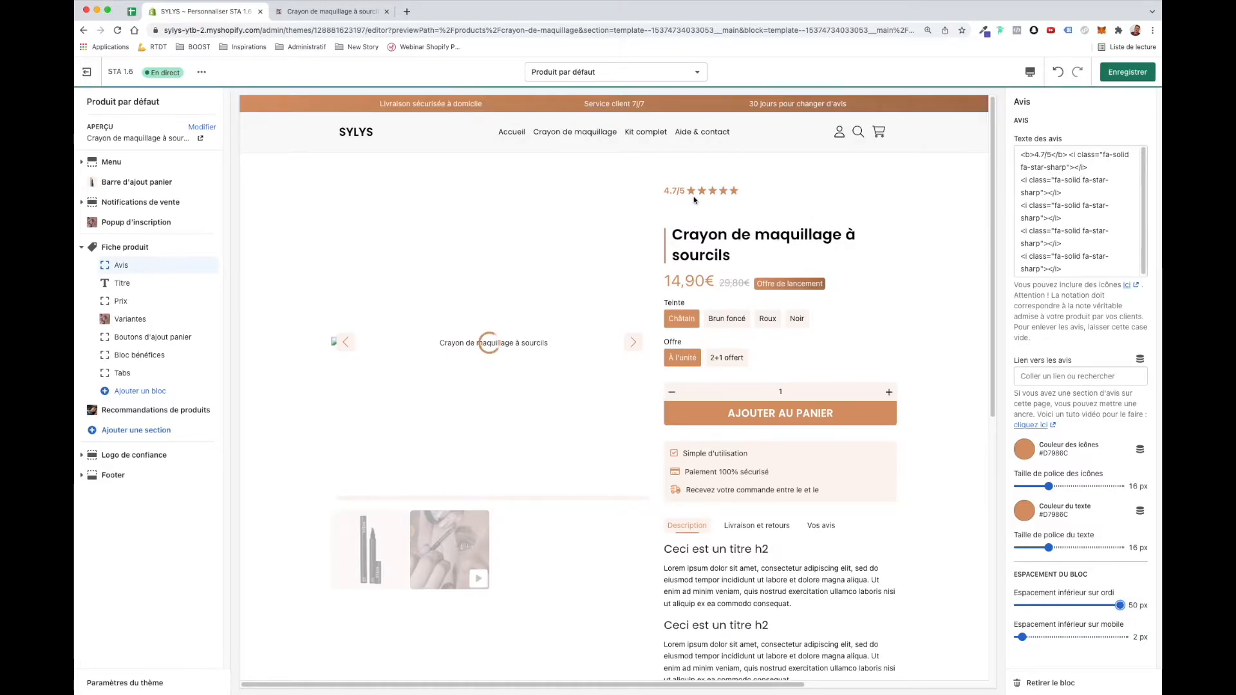
left_click(1031, 71)
left_click(1055, 100)
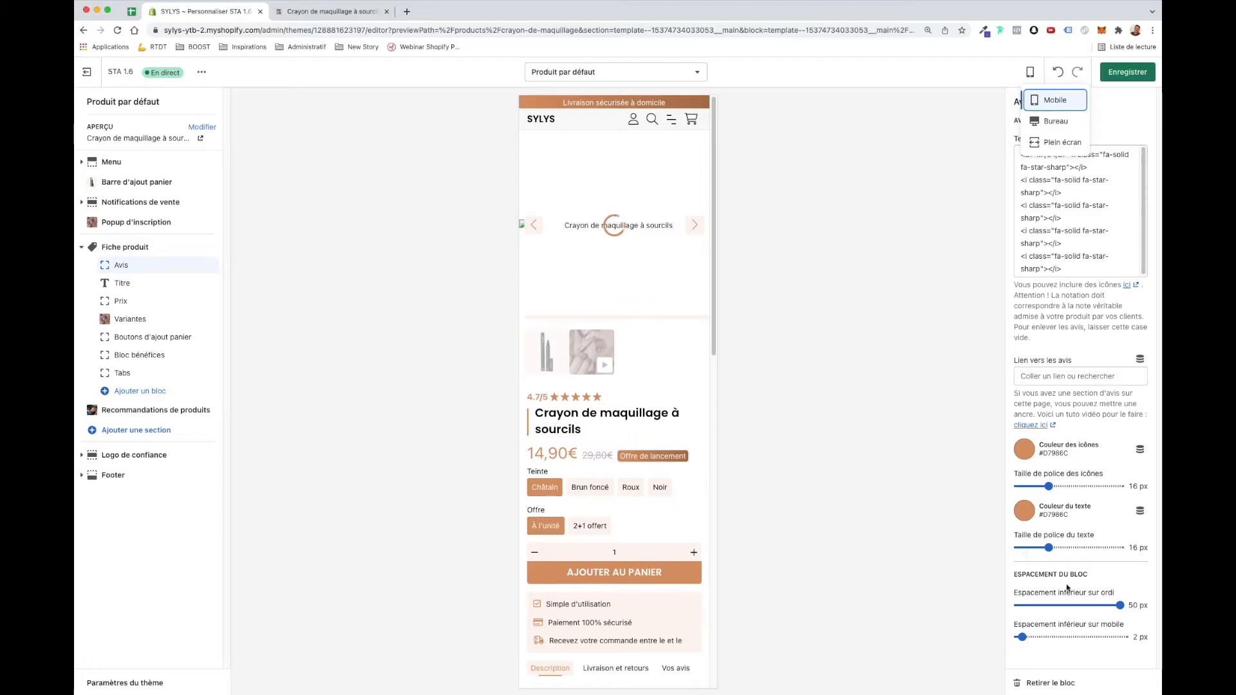
left_click(1120, 637)
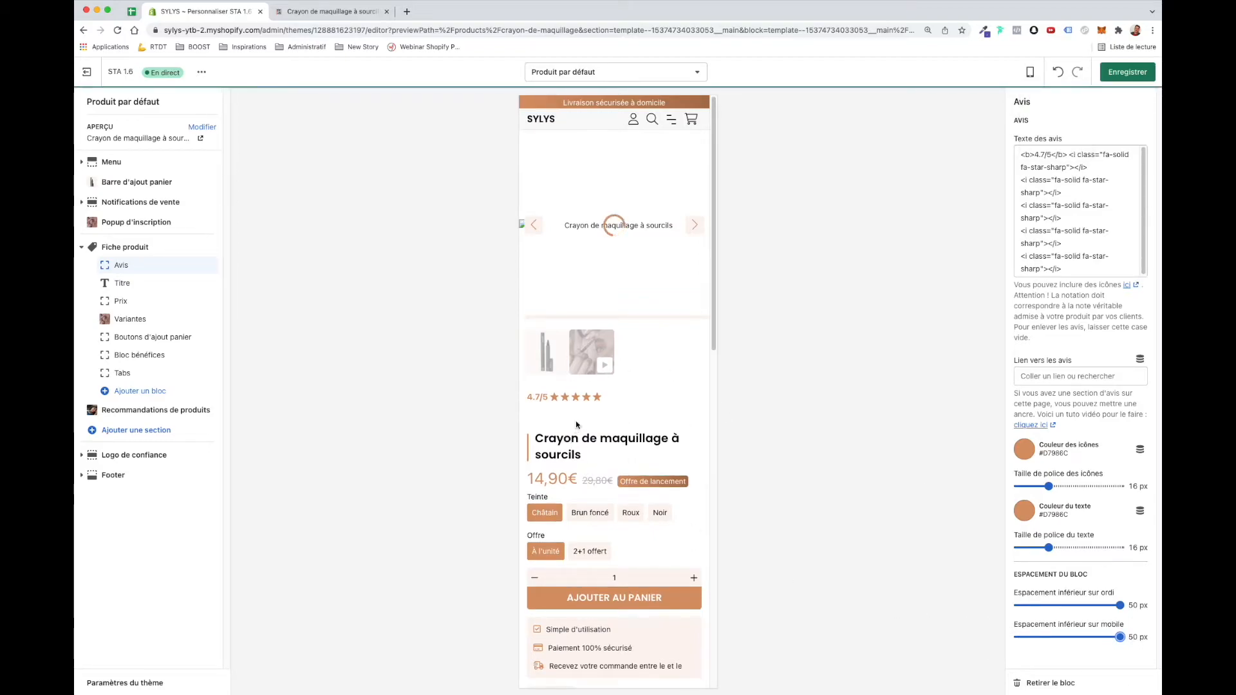
Try smaller desktop lower spacings for the Avis block, and undo all of its spacing changes
left_click(1019, 605)
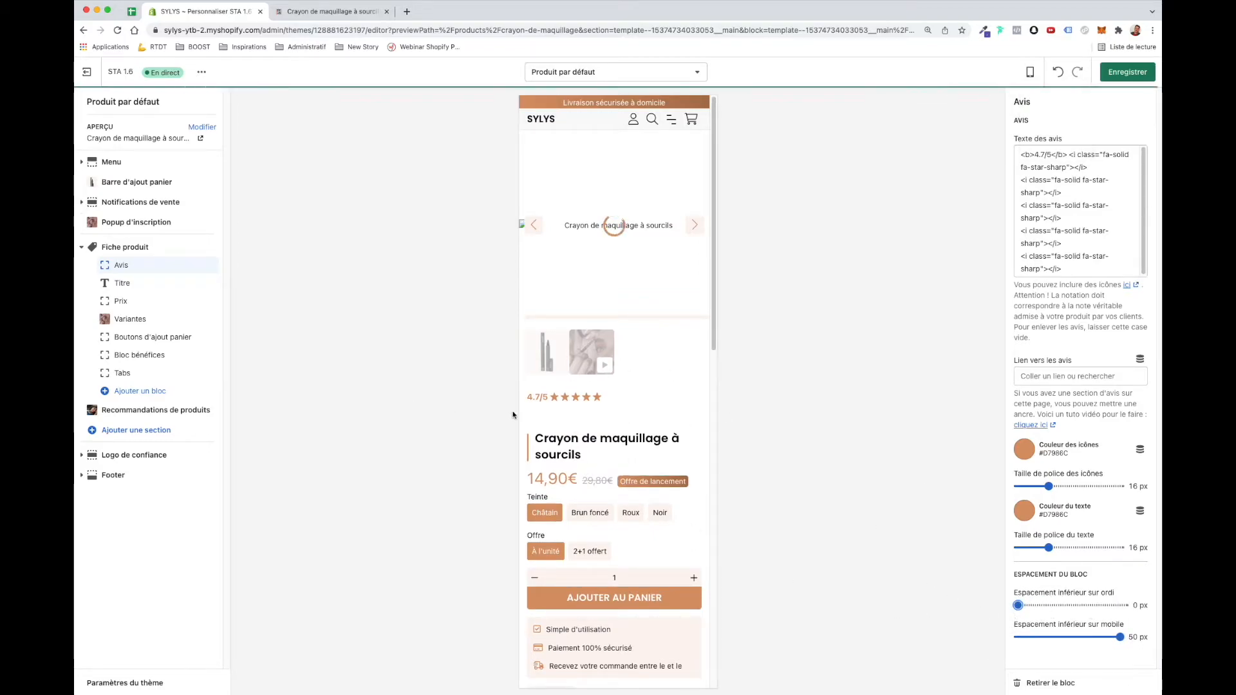
left_click(1078, 605)
left_click_drag(1078, 610, 1029, 607)
left_click(1058, 74)
left_click(1058, 76)
left_click(1058, 75)
left_click(1057, 76)
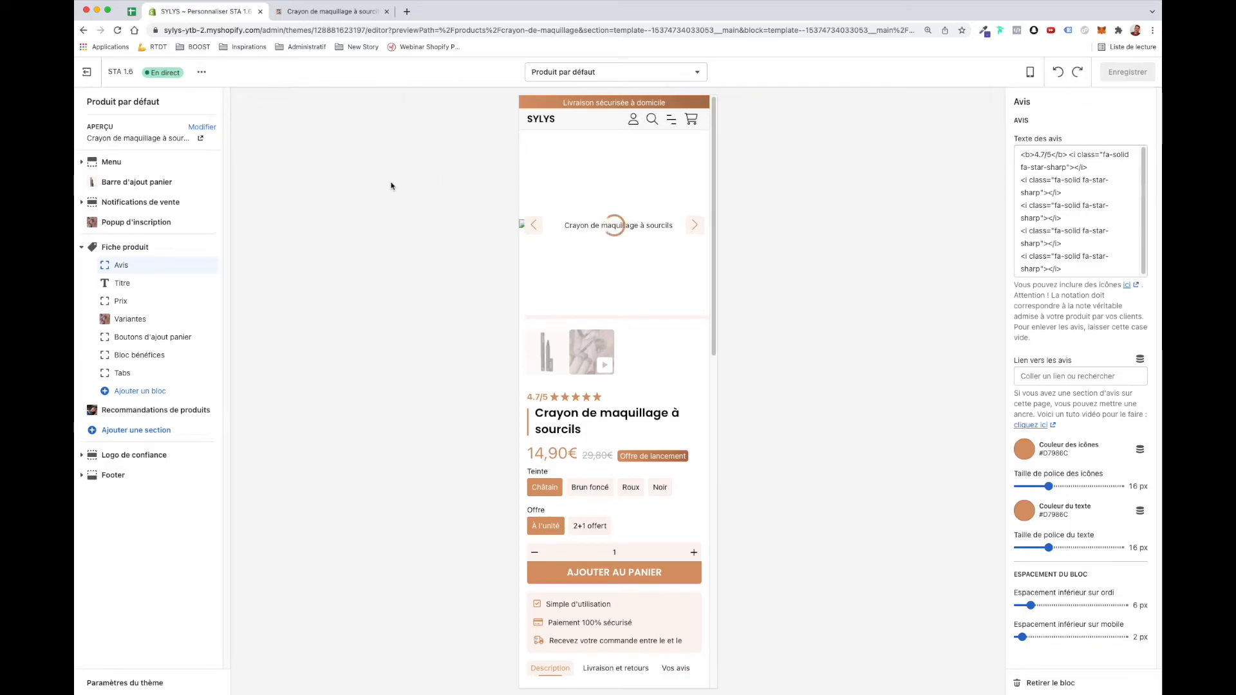
Open the Titre block, return the preview to desktop view, and enter "Best seller" as the highlighted subtitle text
left_click(152, 283)
left_click(1030, 72)
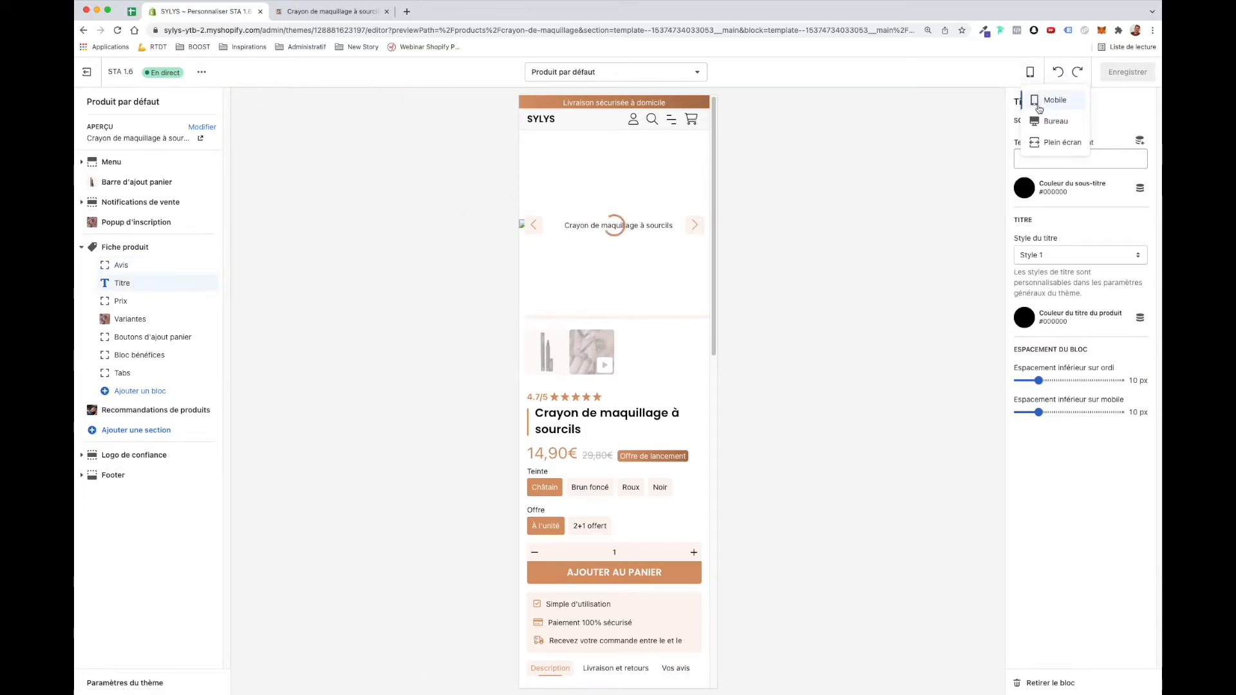
left_click(1050, 121)
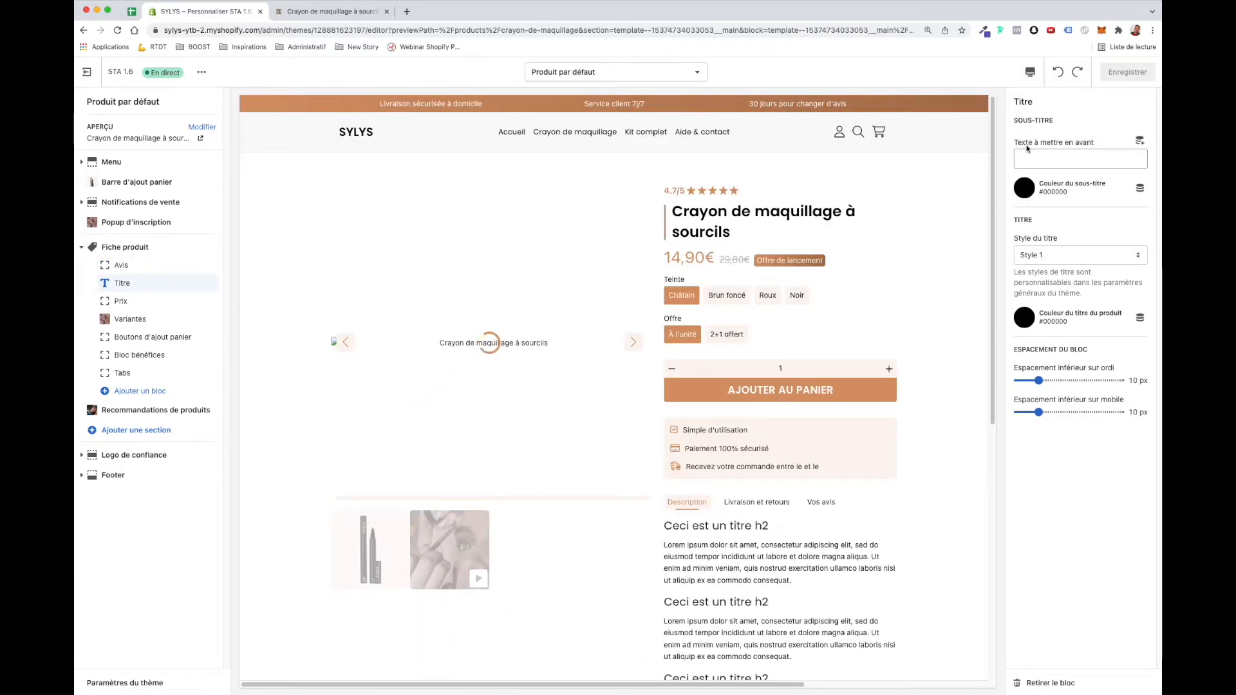
left_click(1035, 157)
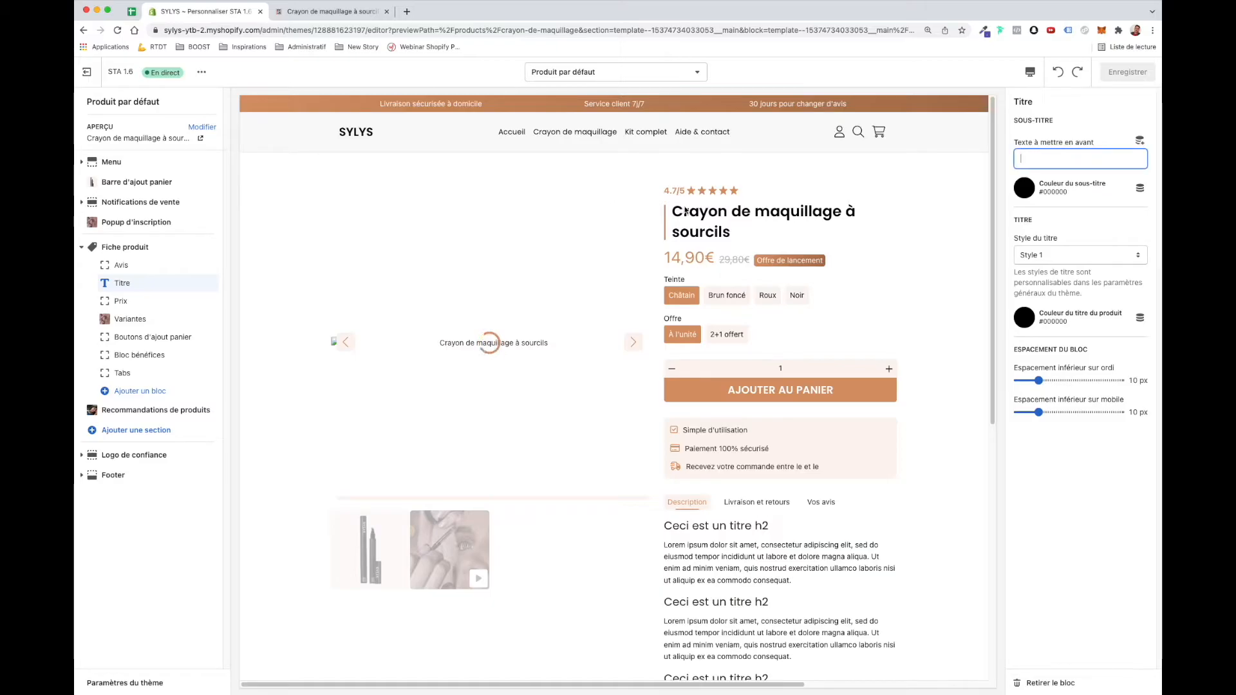
type("Best sel")
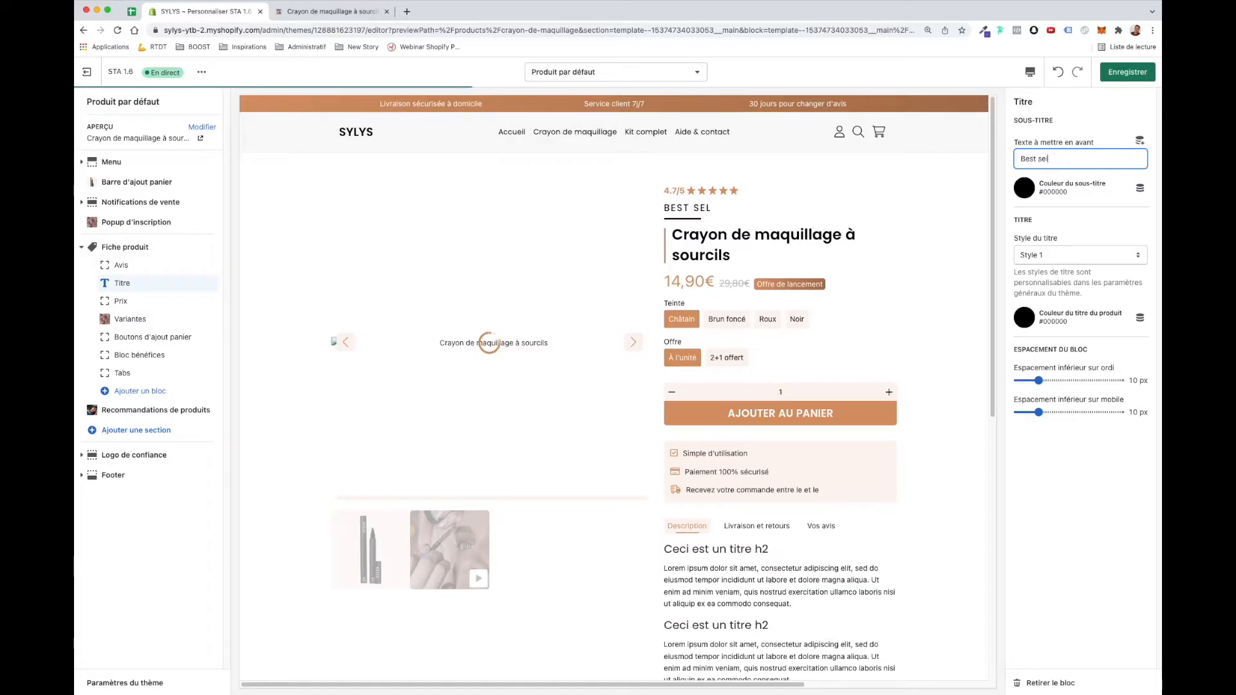
type("ler")
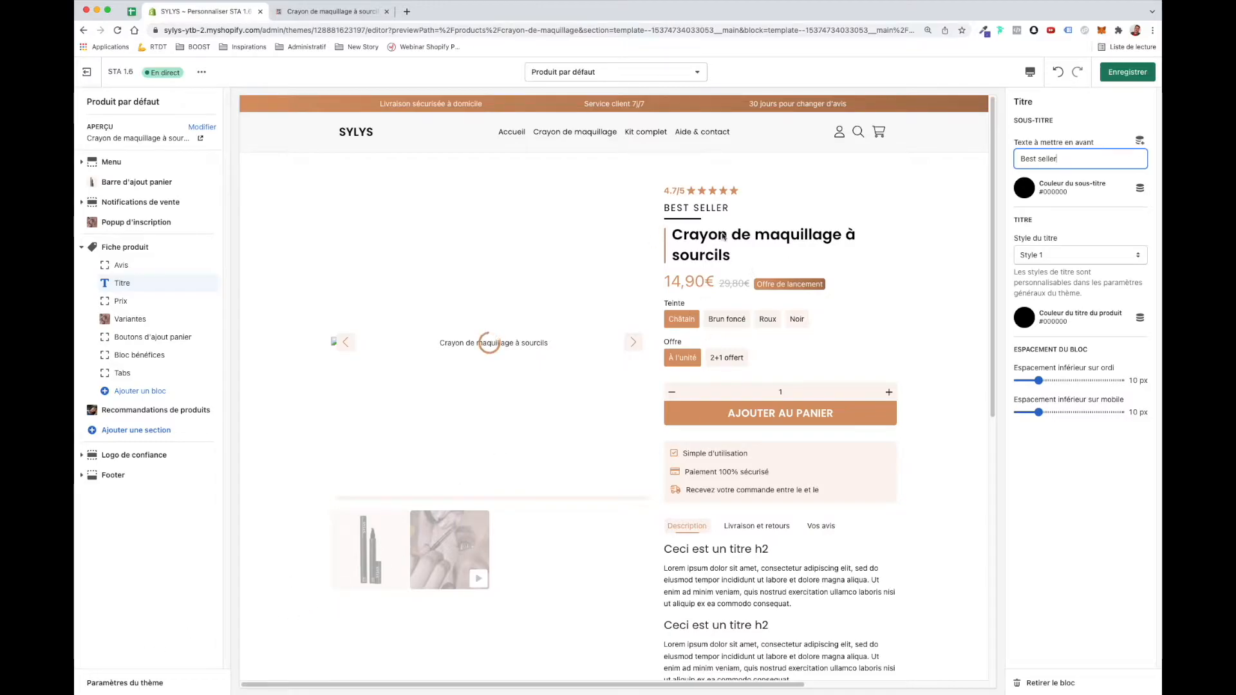
Examine the subtitle style options in the theme settings
left_click(103, 683)
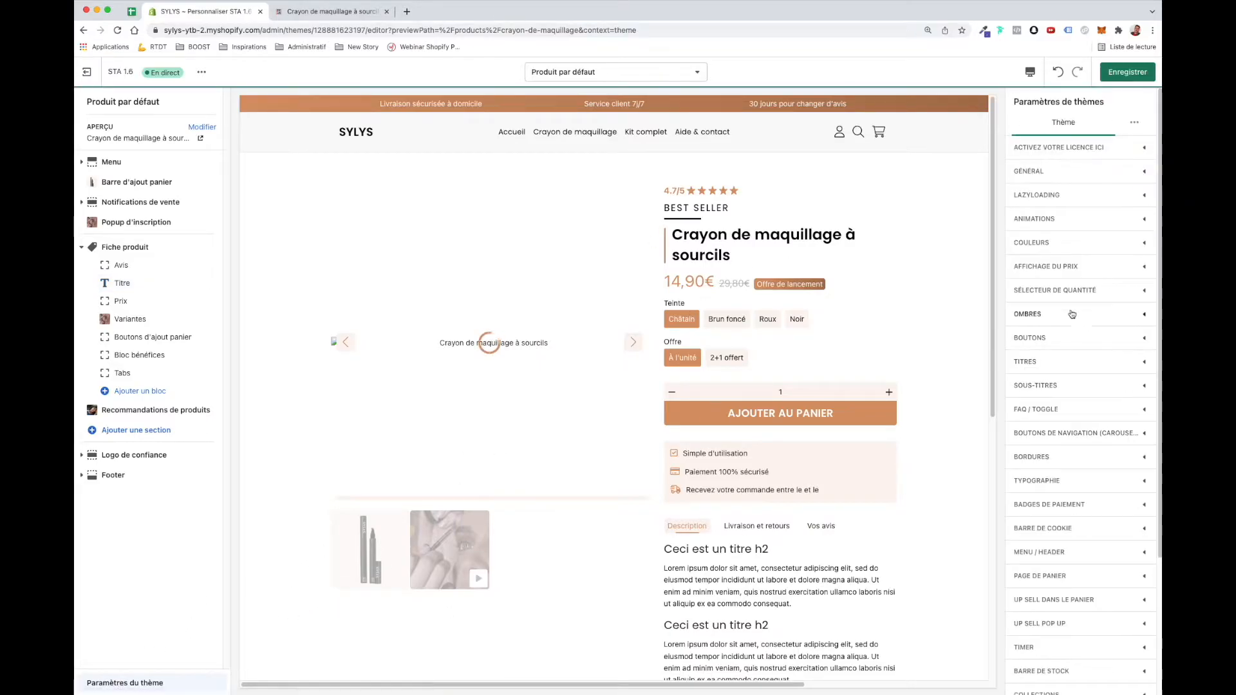
left_click(1037, 385)
scroll(1084, 340, "down", 5)
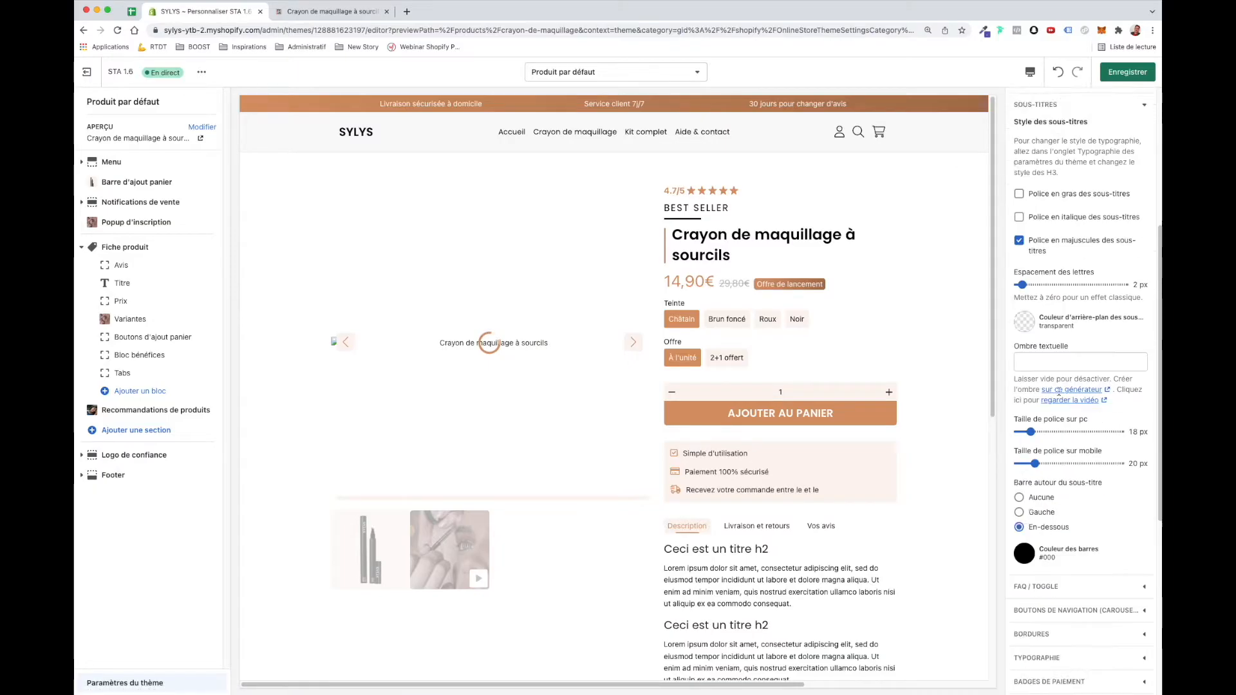
Clear the highlighted subtitle text in the Titre block
left_click(147, 282)
left_click(1065, 157)
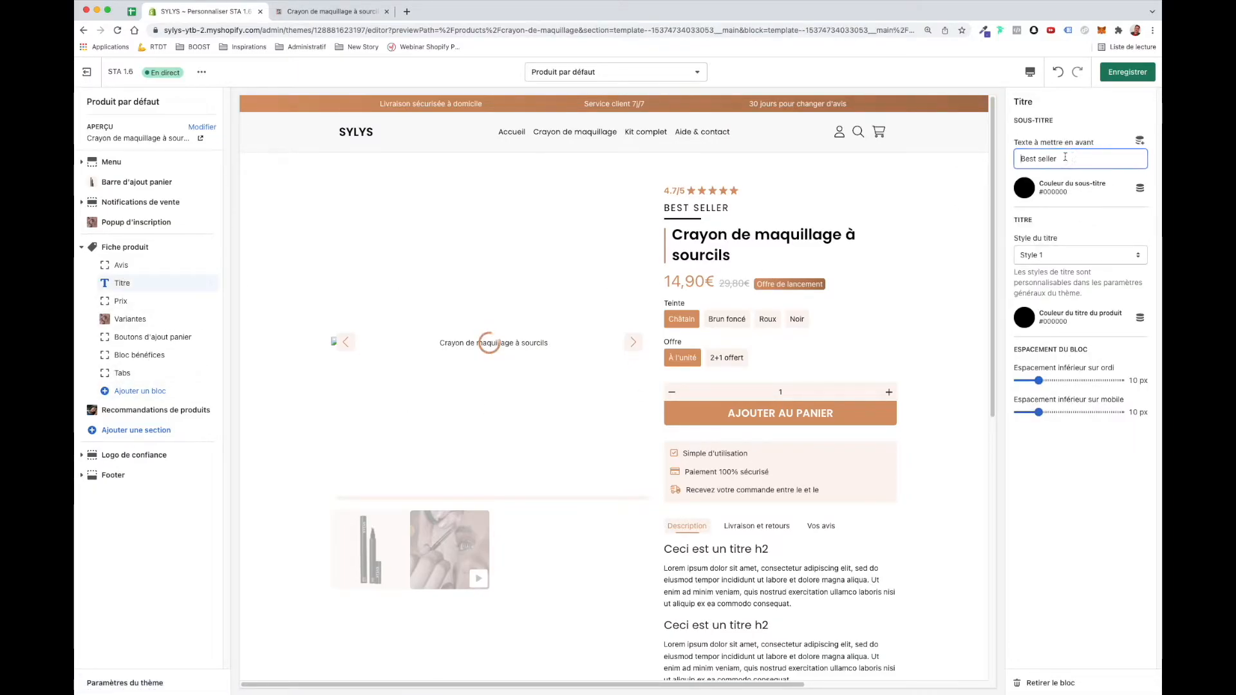
key("super+a")
key("BackSpace")
left_click(1073, 130)
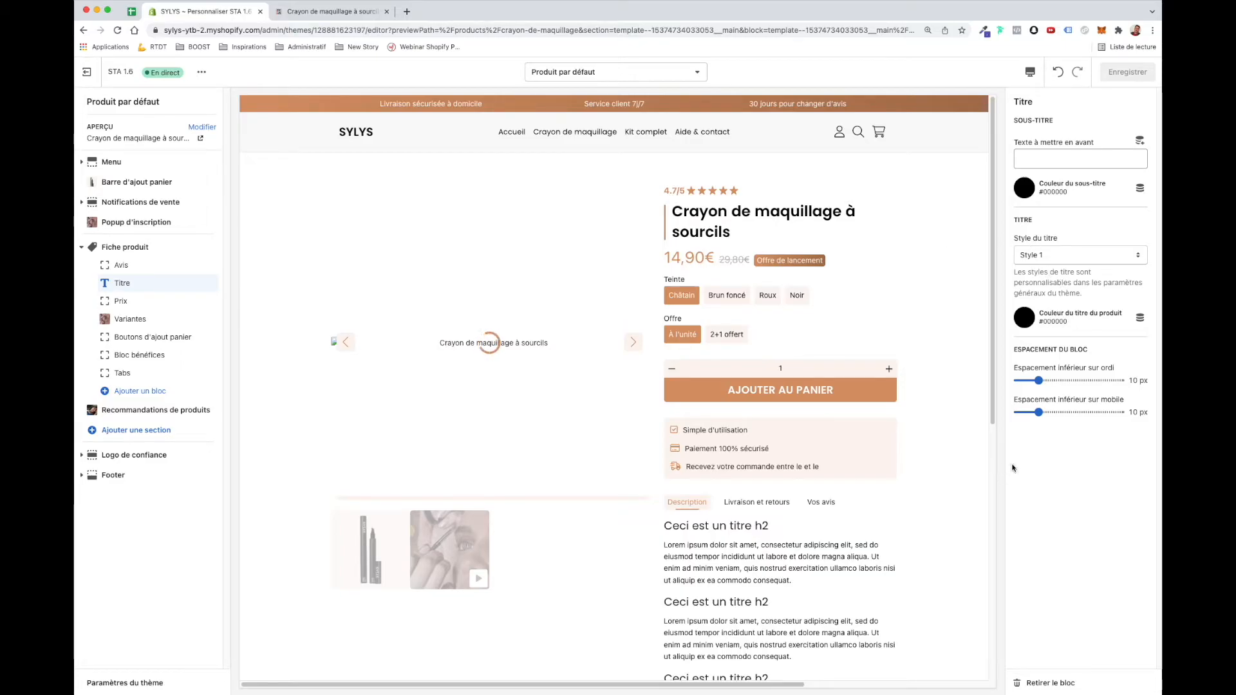
Open the Prix block, and review the theme's price display settings for crossed-out, discounted and regular prices
left_click(784, 268)
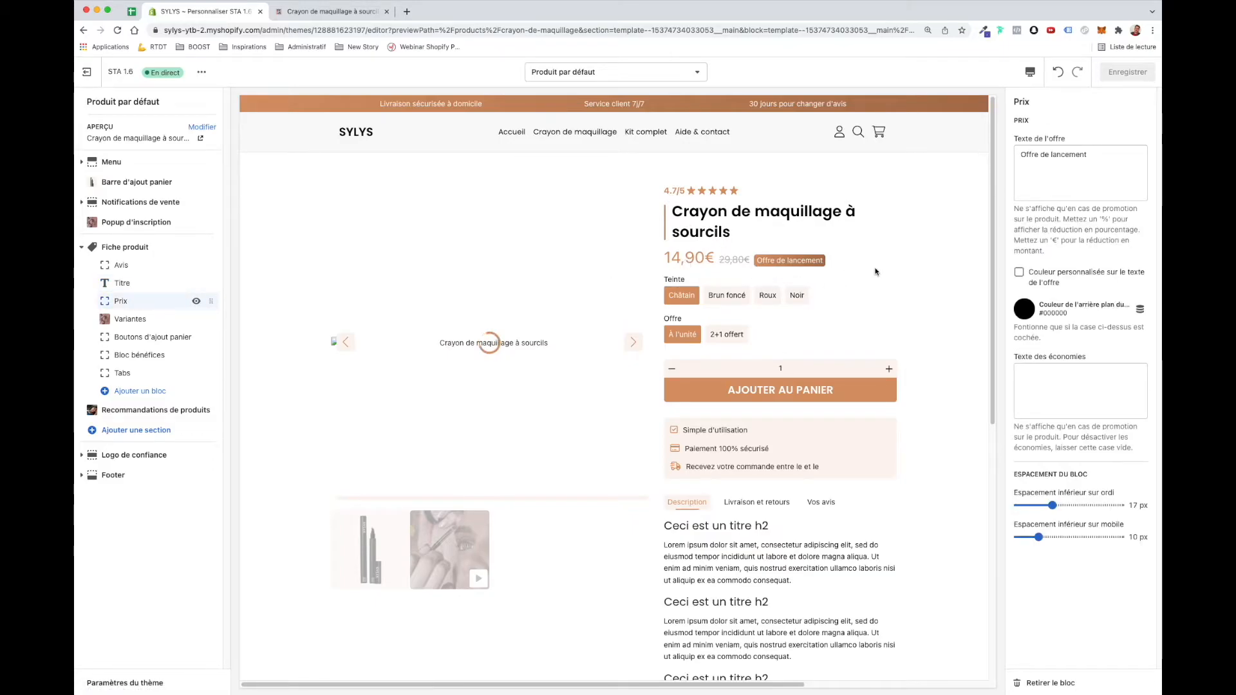
left_click(152, 681)
left_click(1085, 270)
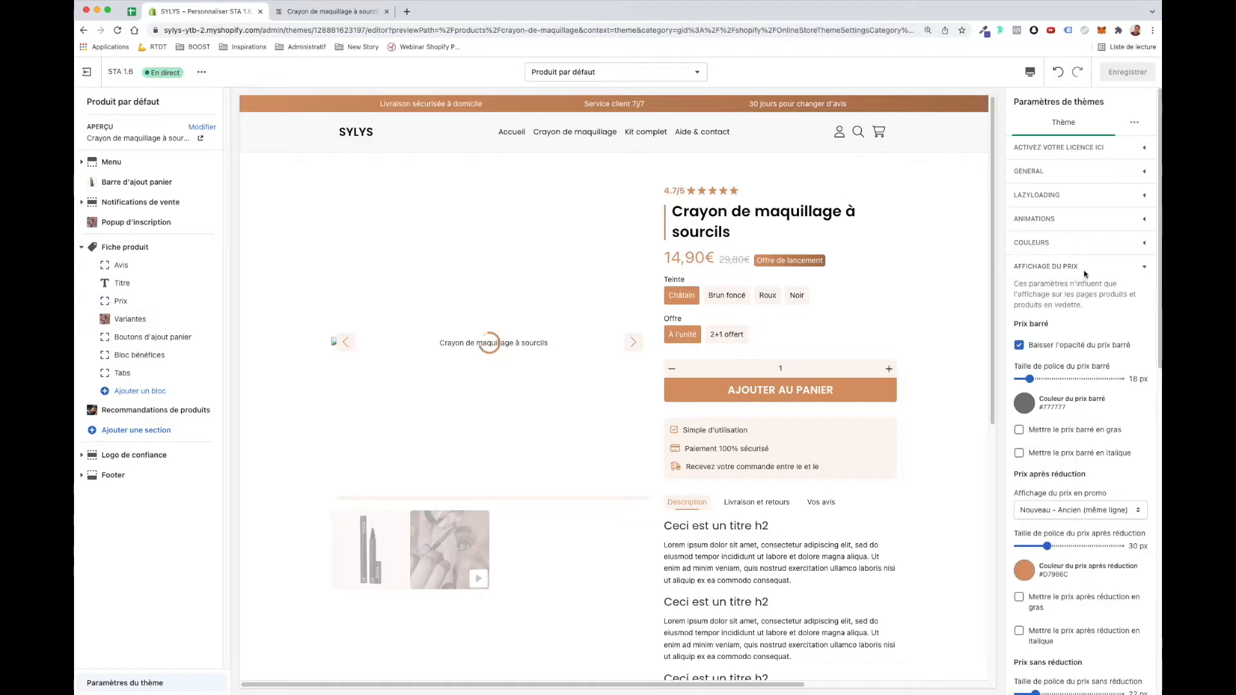
scroll(1084, 327, "down", 1)
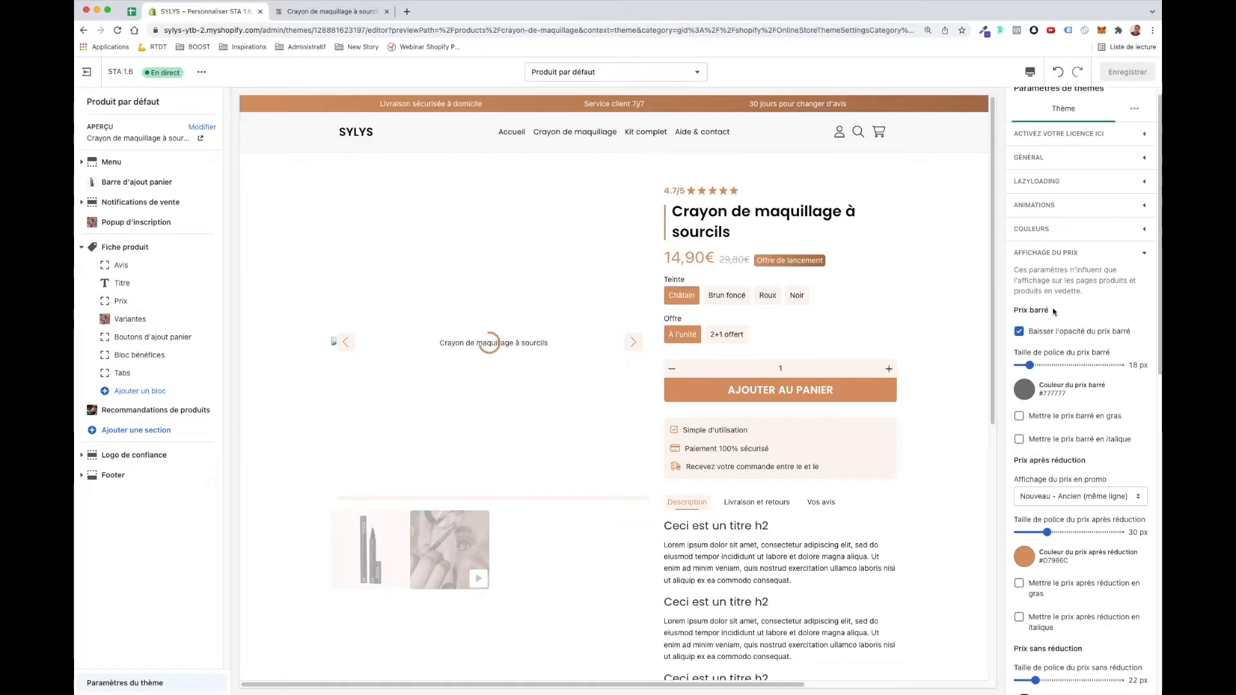
scroll(1054, 437, "down", 1)
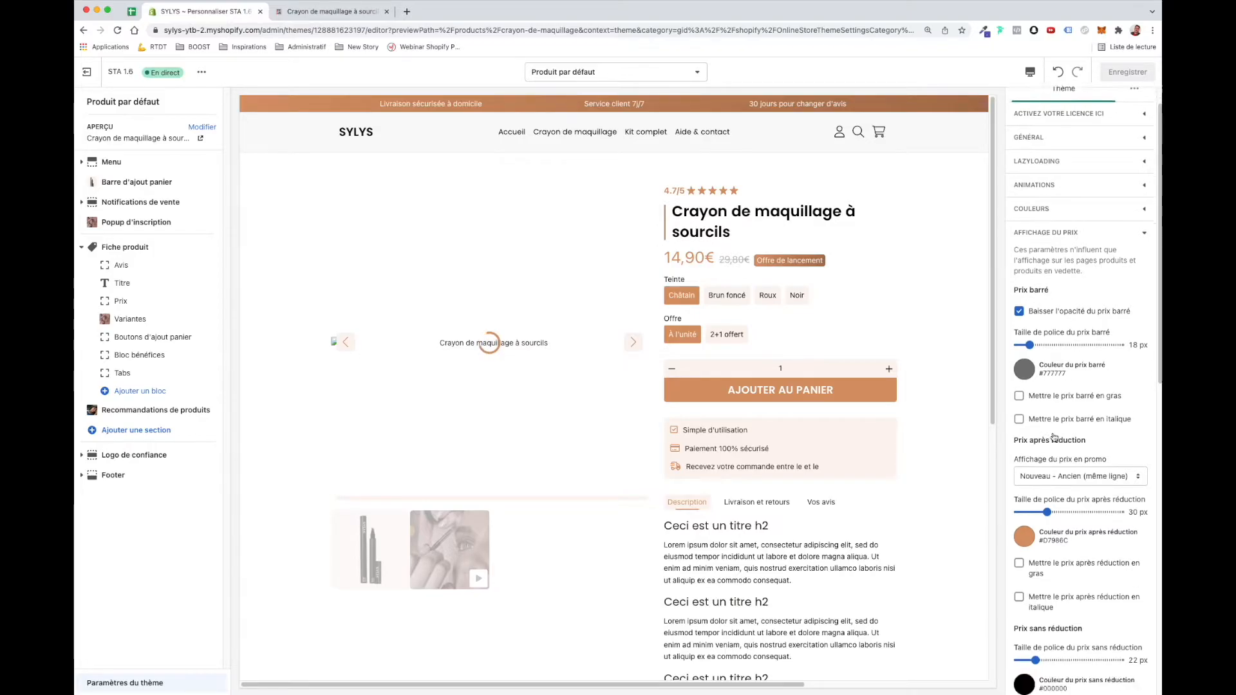
scroll(1054, 437, "down", 5)
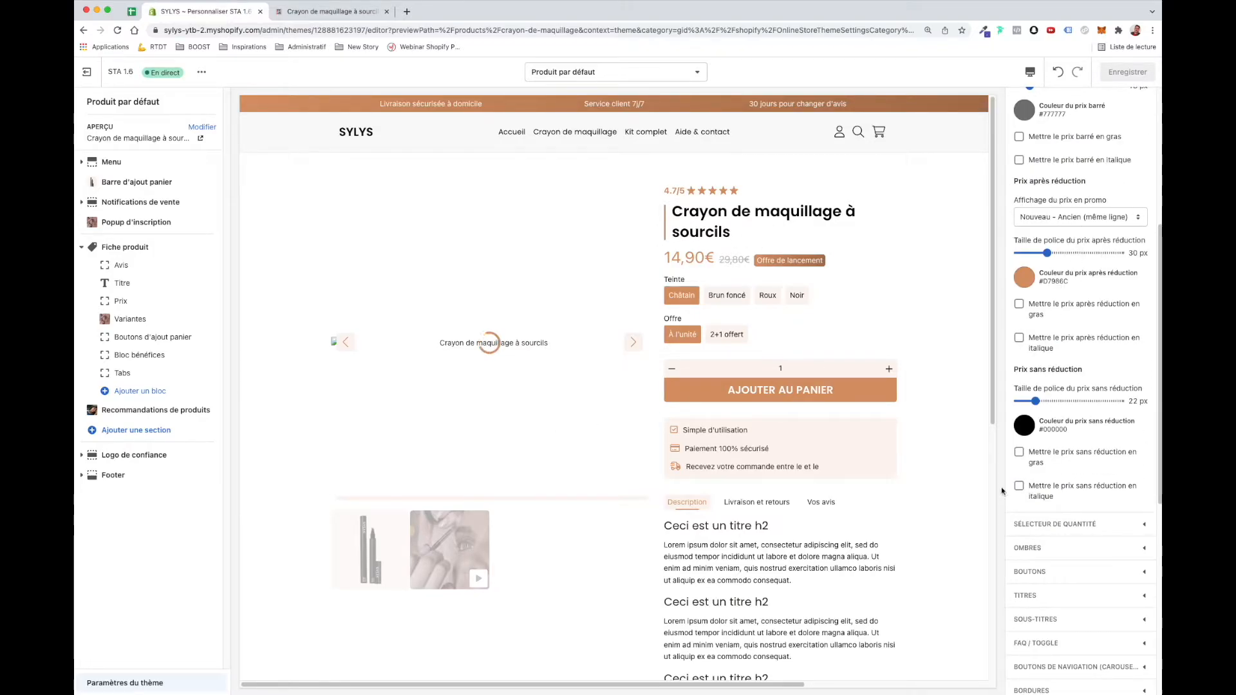
Extend the Prix block's offer text to "Offre de lancement -€"
left_click(121, 301)
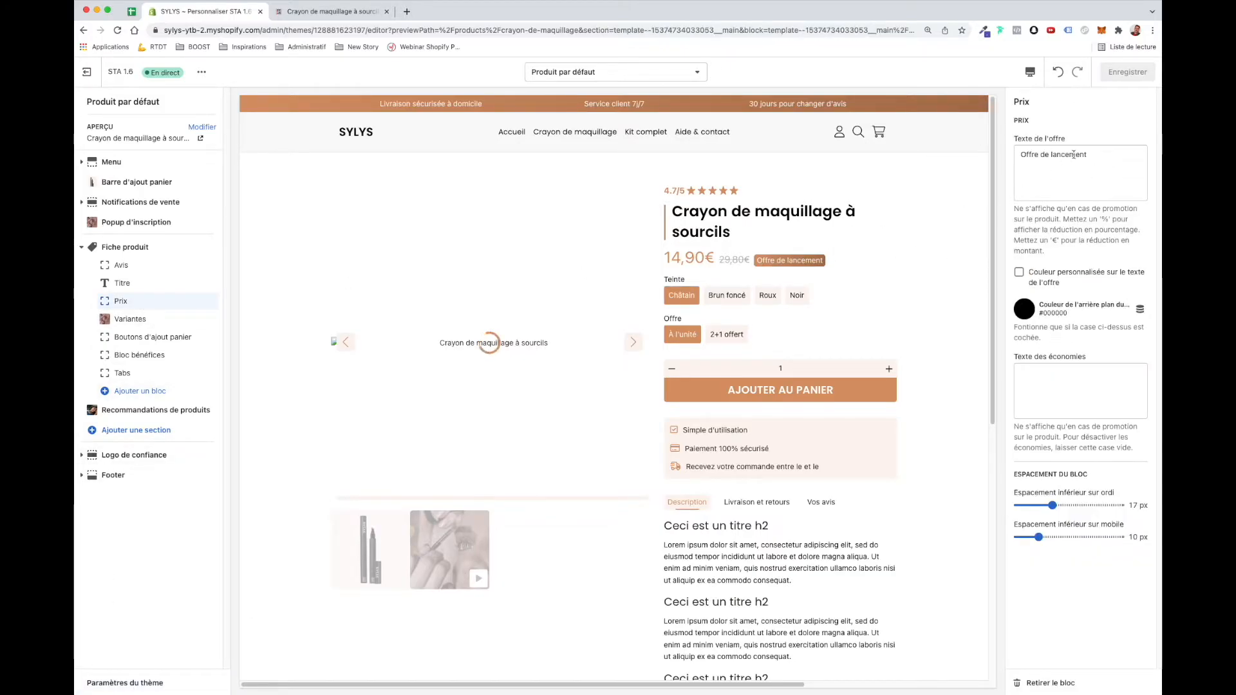
left_click(1104, 155)
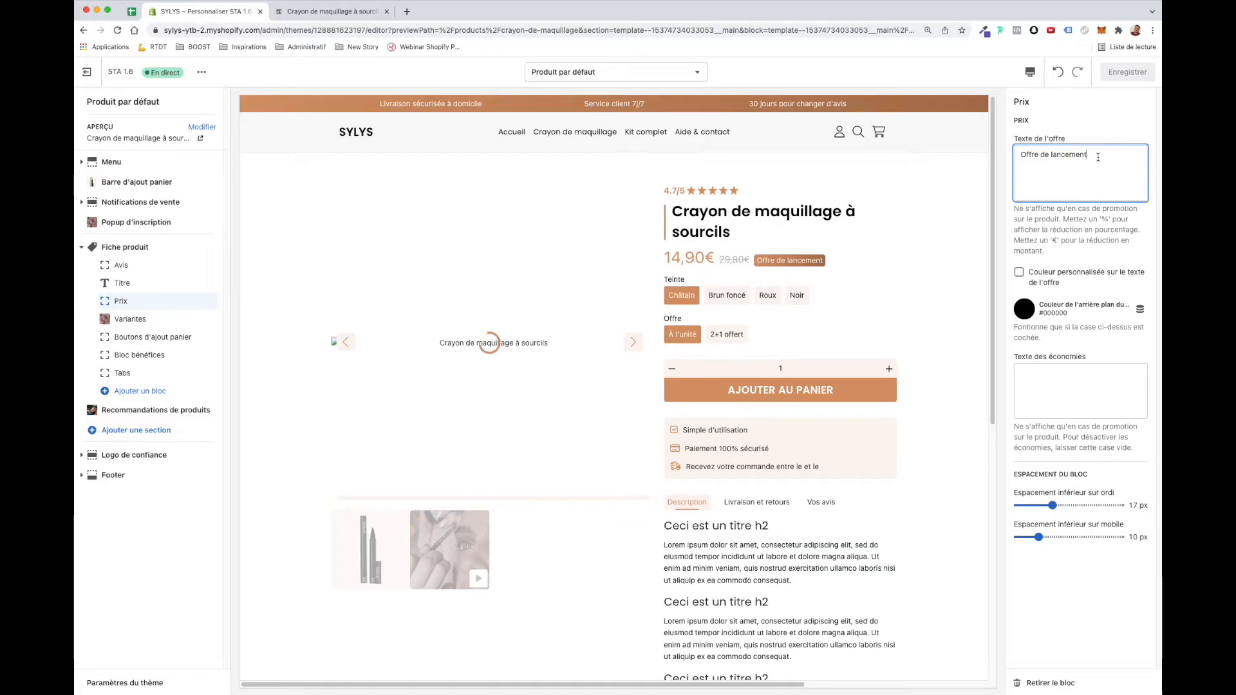
left_click_drag(1097, 157, 1016, 154)
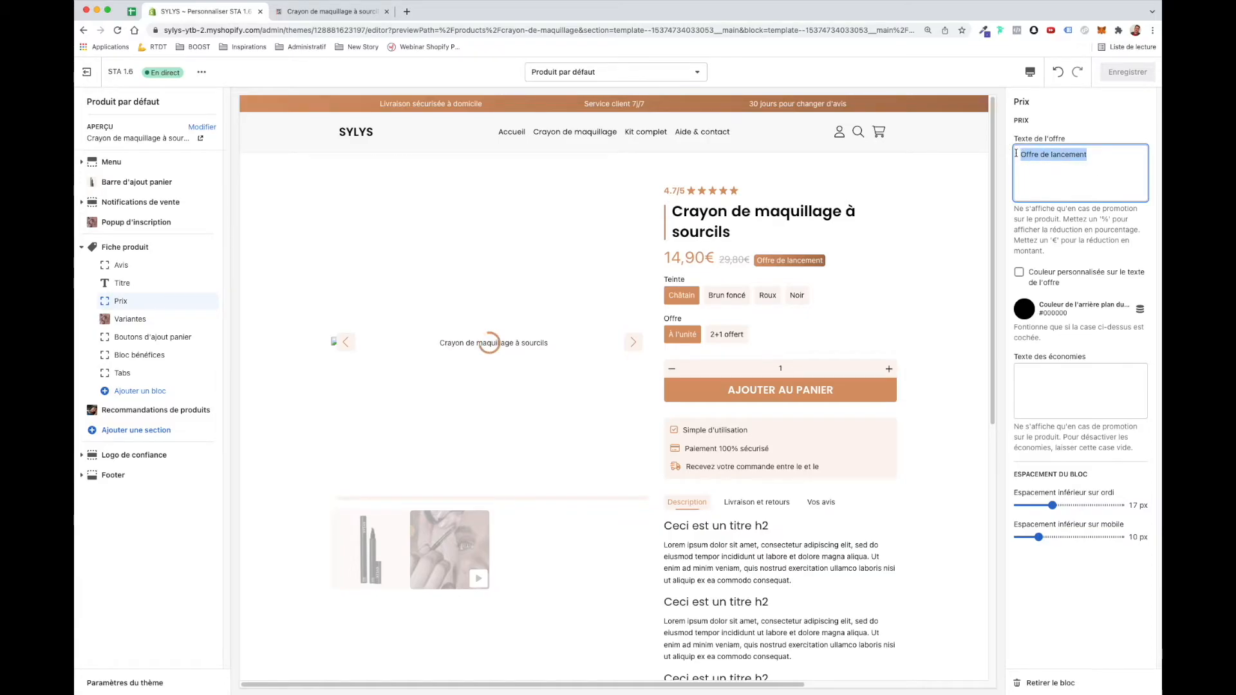
key("Right")
type("-")
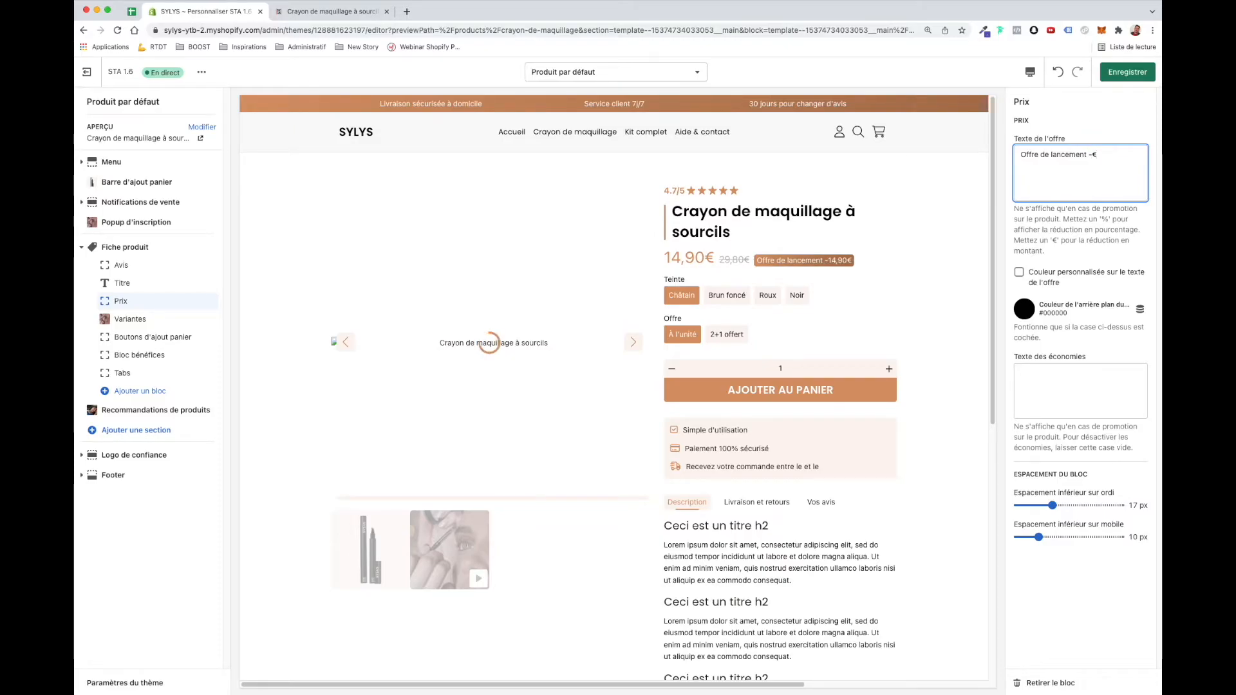
type("€")
Change the Prix block's offer text to "Offre de lancement -%"
key("BackSpace")
type("%")
key("BackSpace")
key("BackSpace")
key("BackSpace")
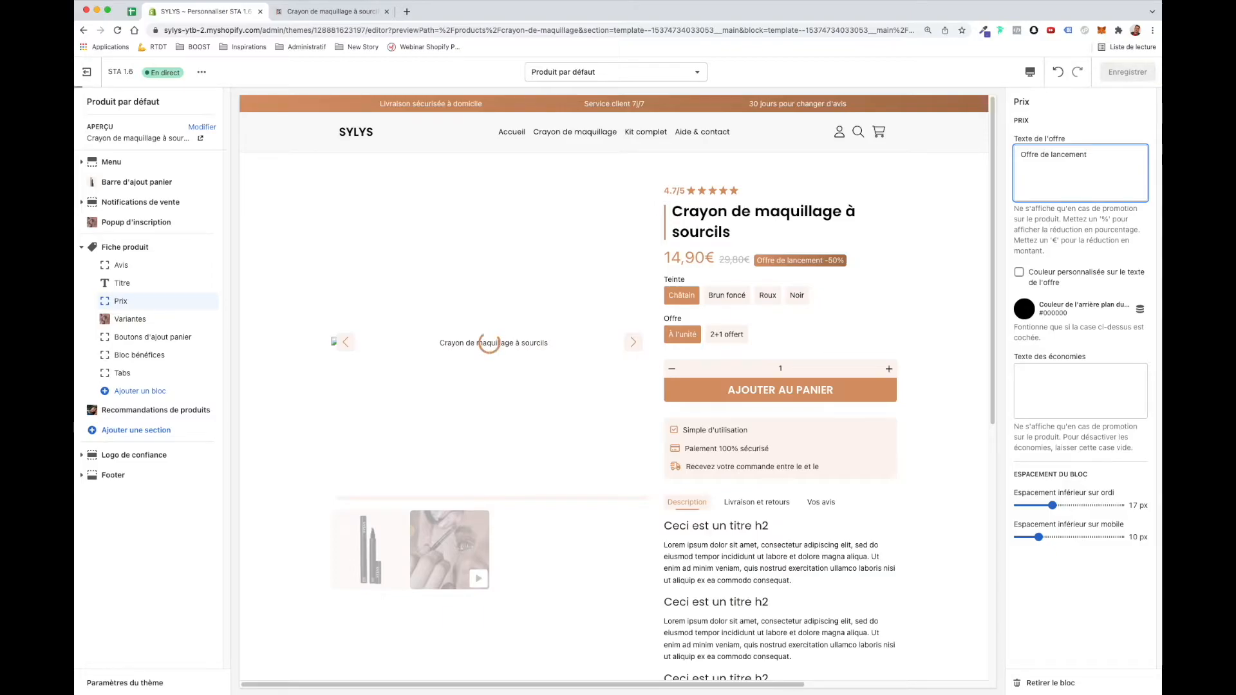
type("-%")
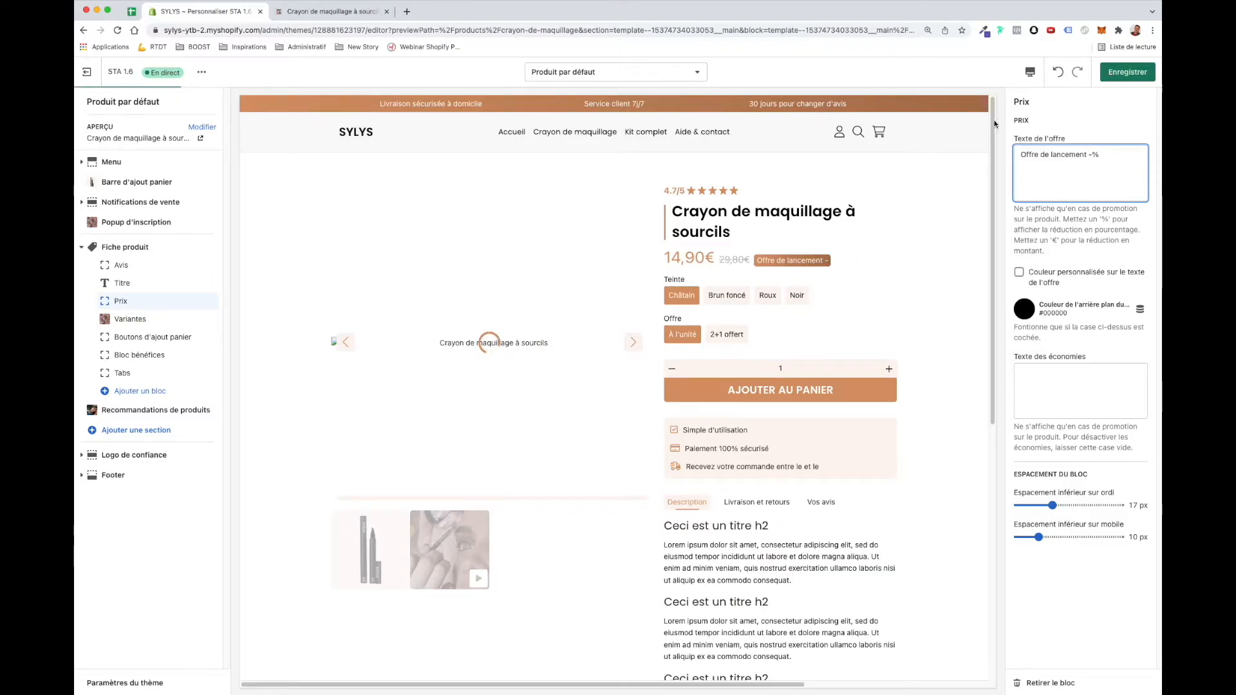
left_click(1057, 225)
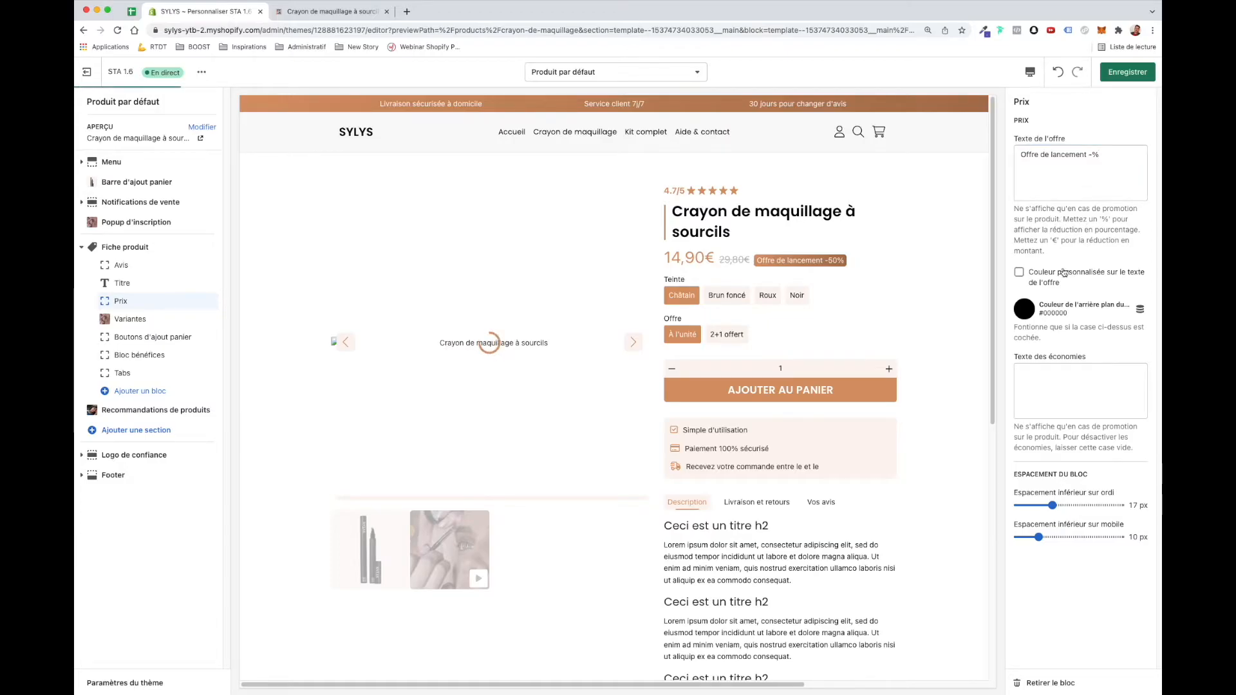
Try the custom colour option on the offer text, and turn it back off
left_click(1074, 280)
left_click(1080, 284)
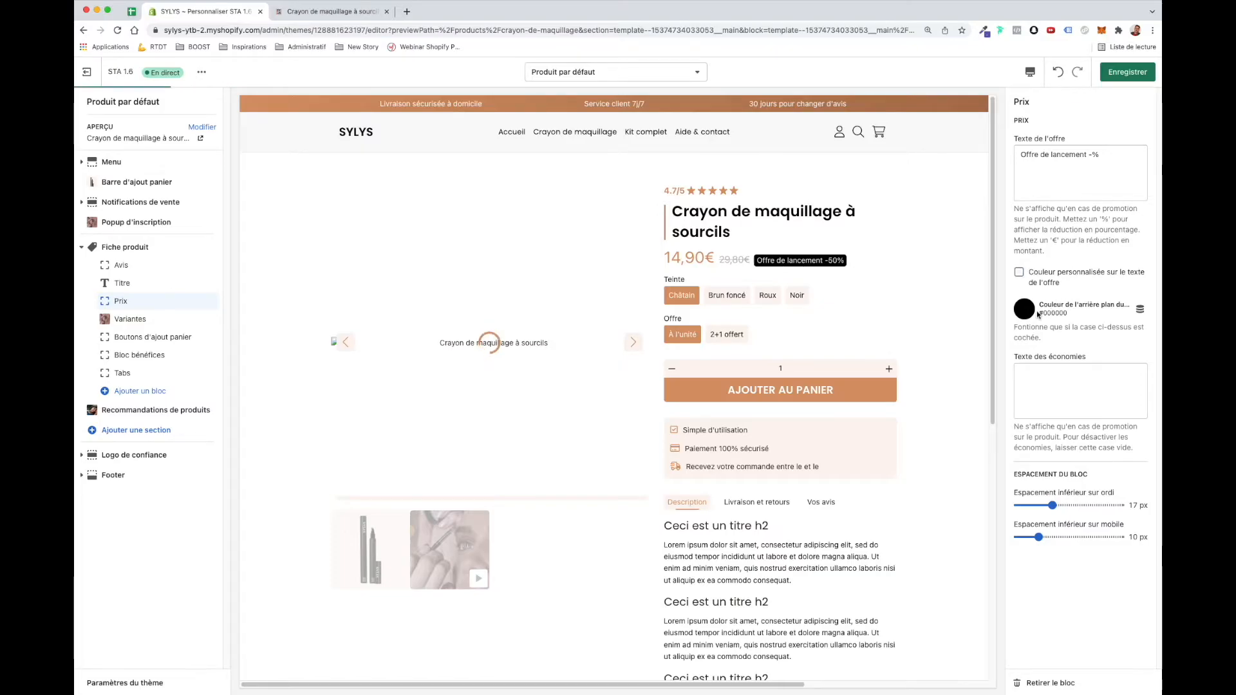
Try "Commandez aujourd'hui et économisez" as the Prix block's savings text, and clear the text again
left_click(1052, 379)
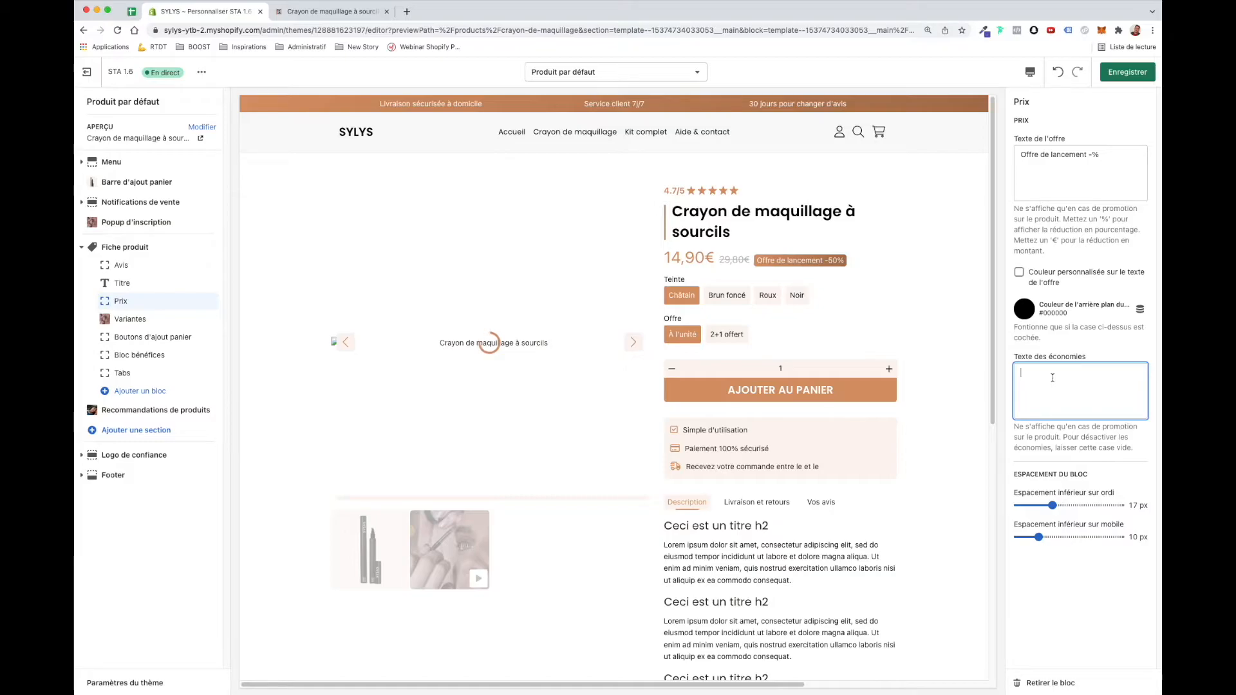
type("Com")
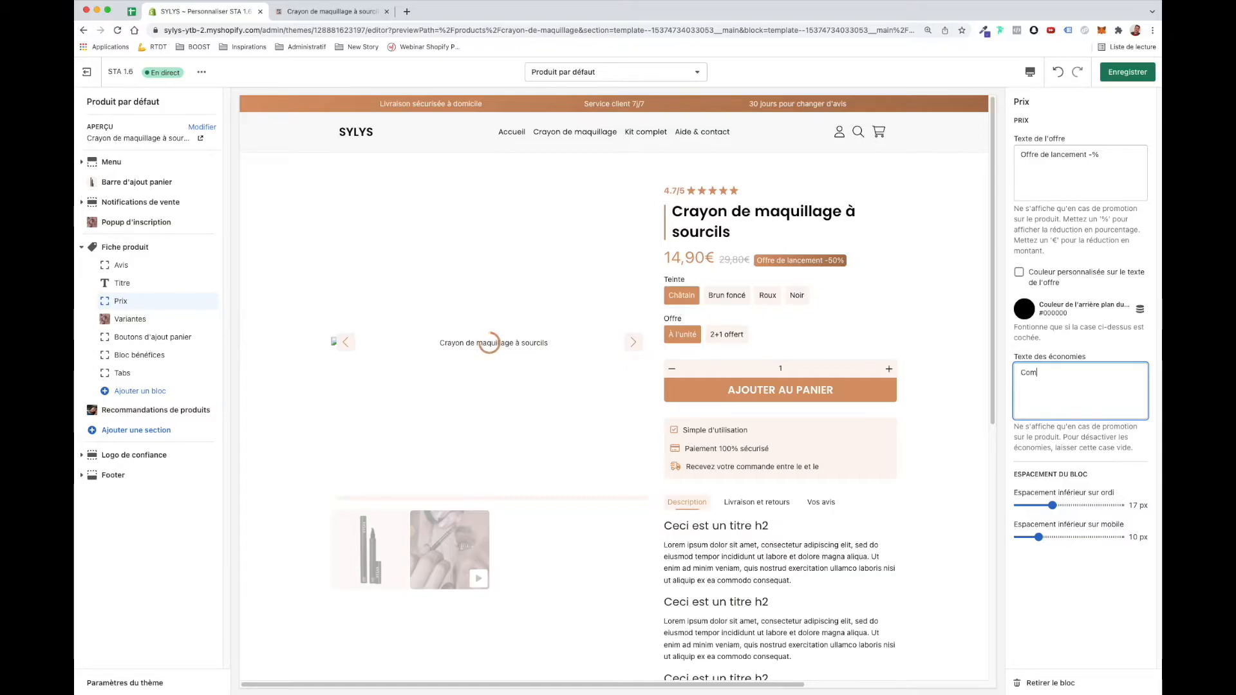
type("mandez aujourd'hui et économisez")
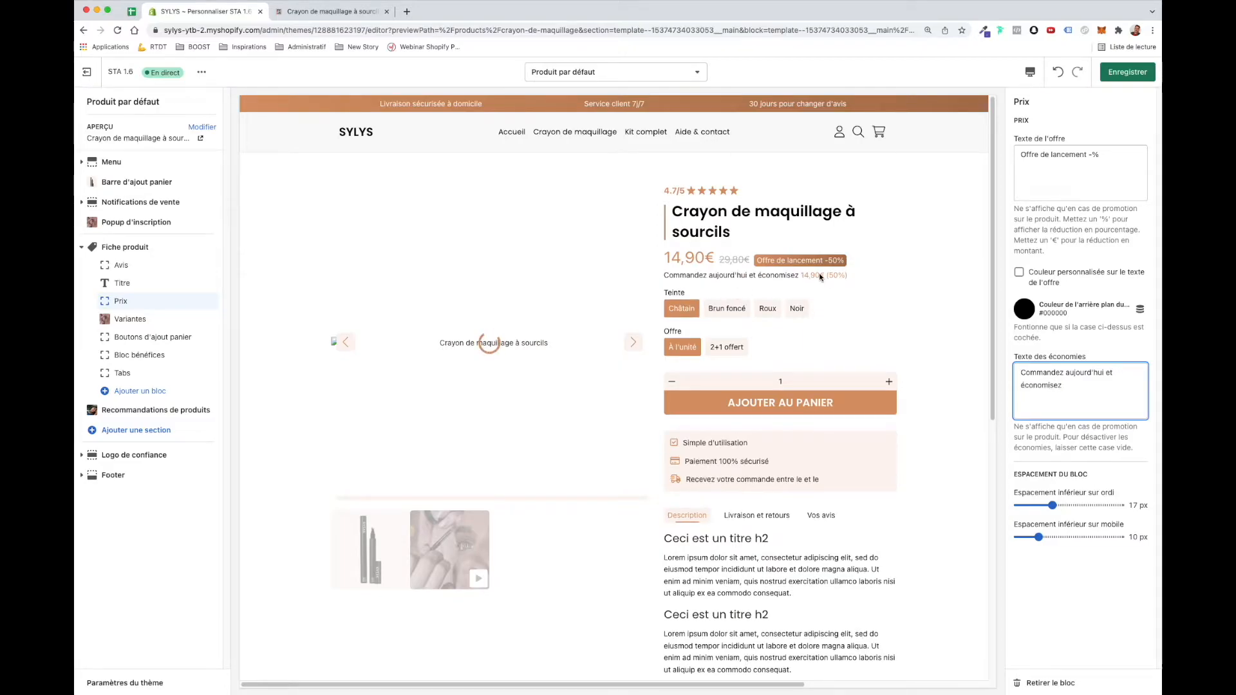
left_click_drag(1069, 385, 1002, 372)
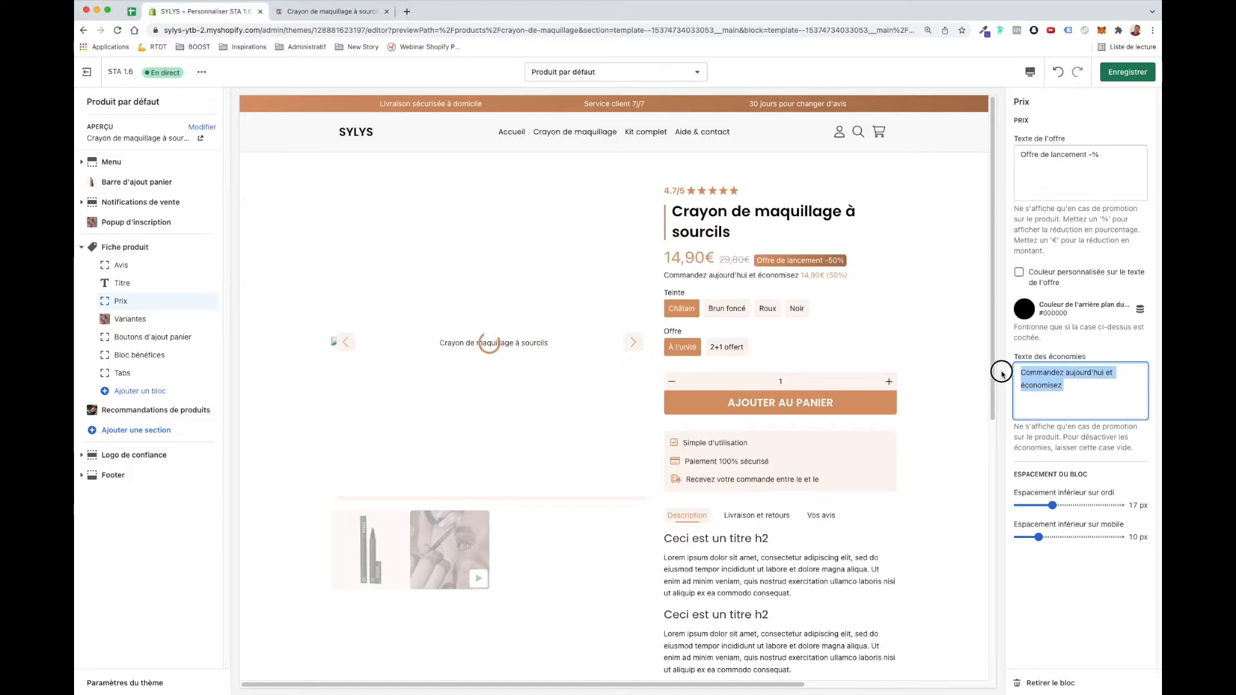
key("BackSpace")
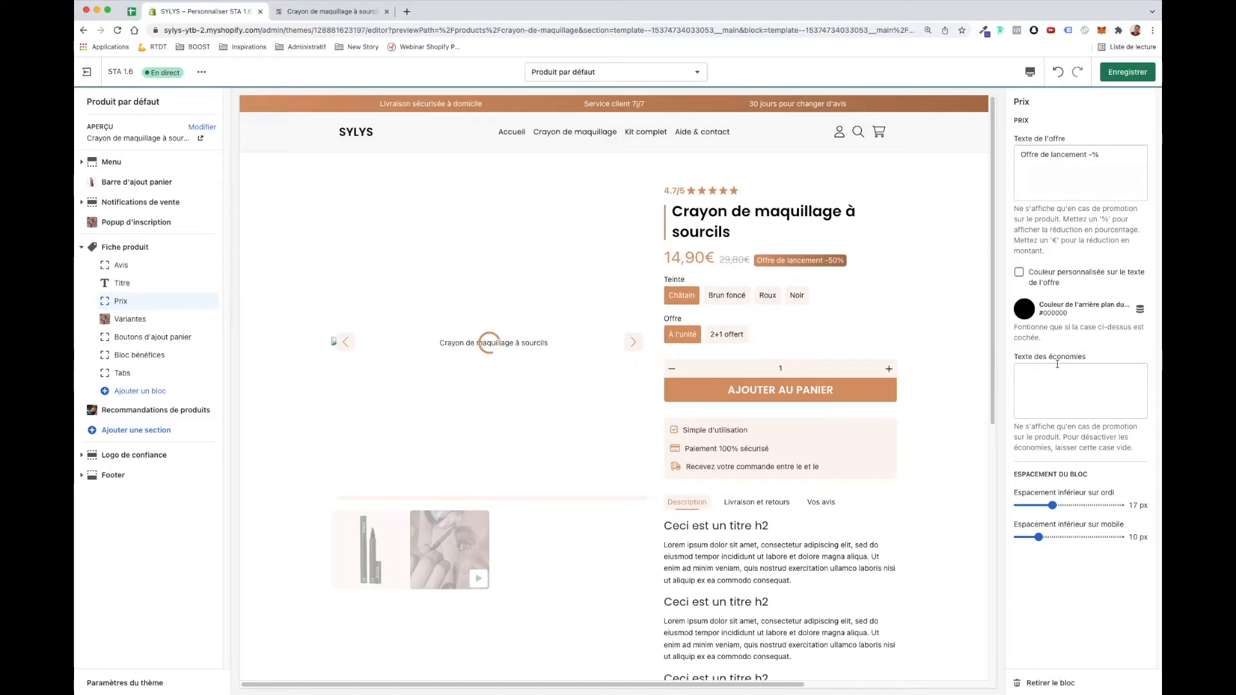
Open the Variantes block, try displaying the size guide, and turn it back off
left_click(129, 319)
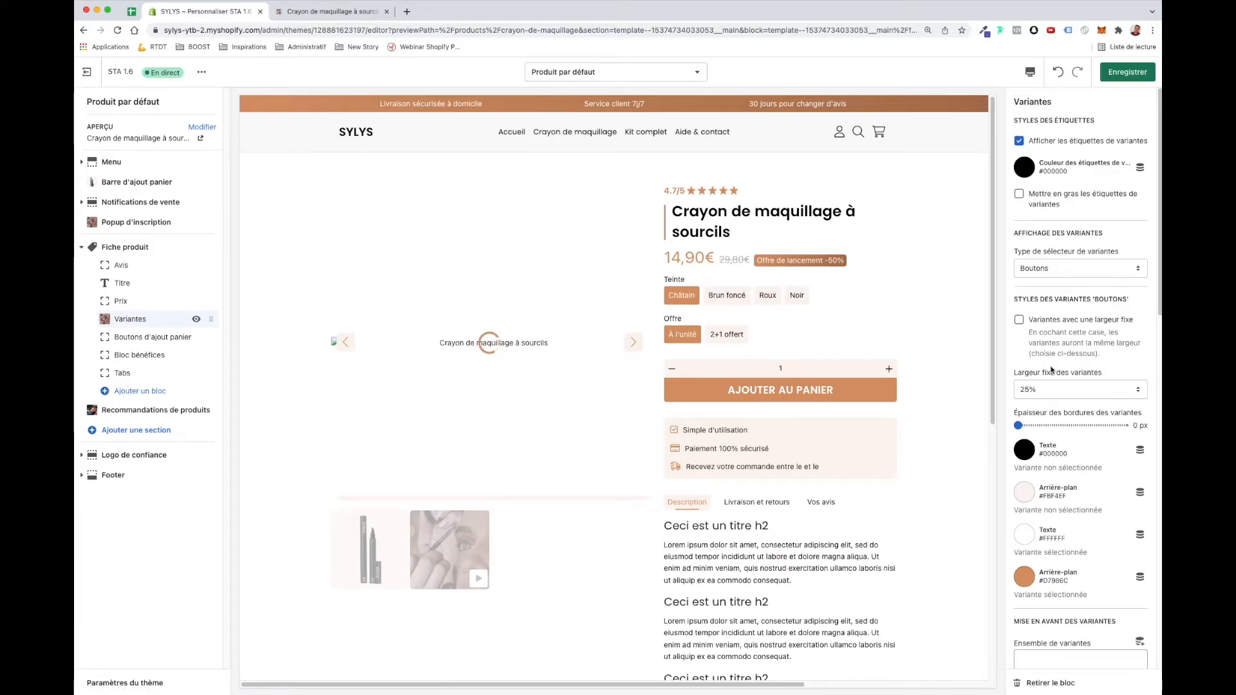
scroll(1052, 369, "down", 10)
scroll(1051, 459, "down", 7)
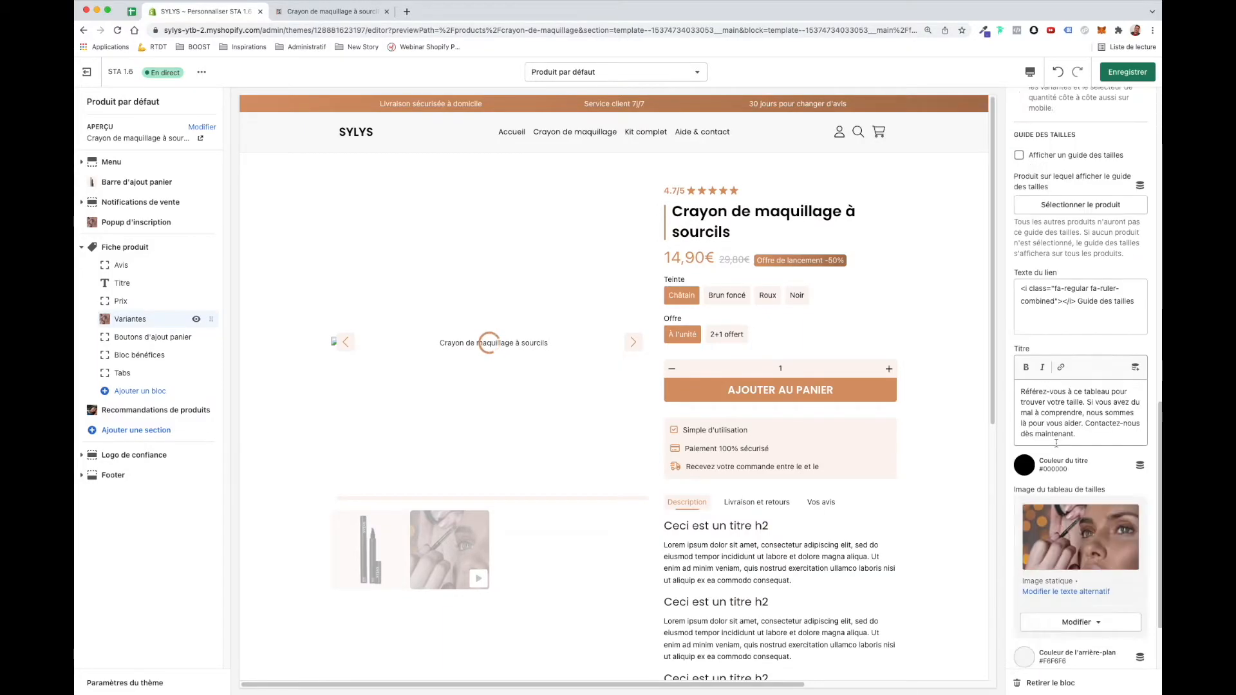
left_click(1073, 156)
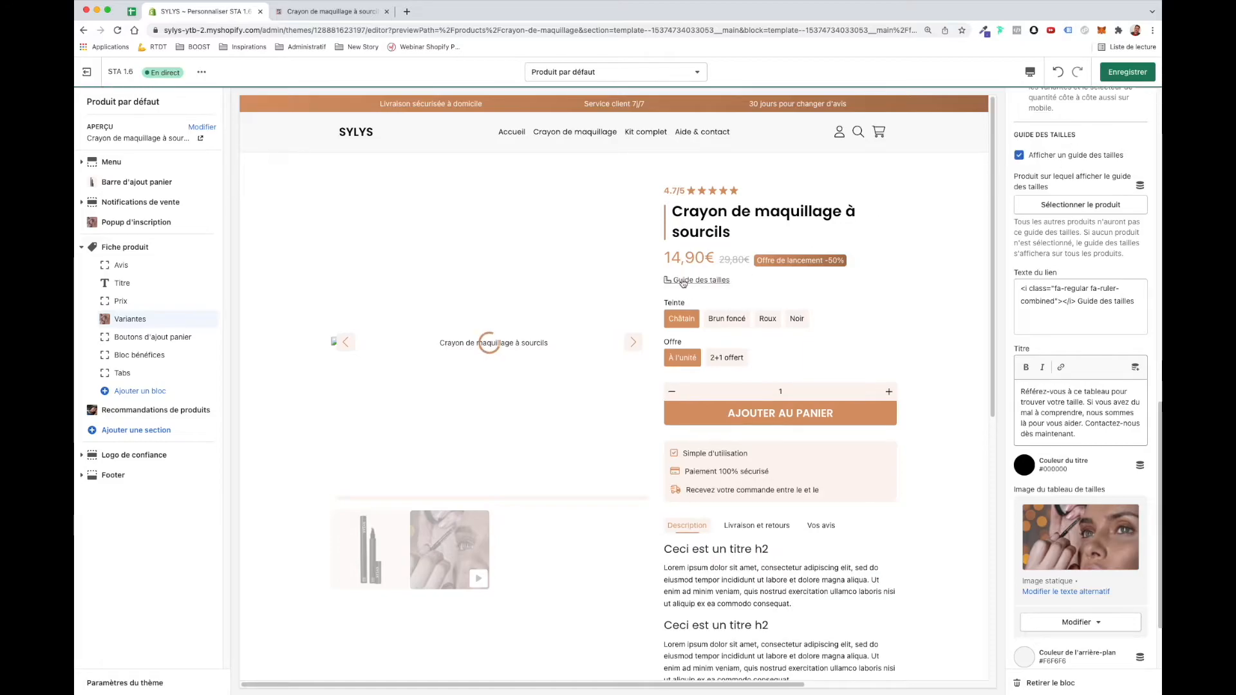
left_click(1056, 155)
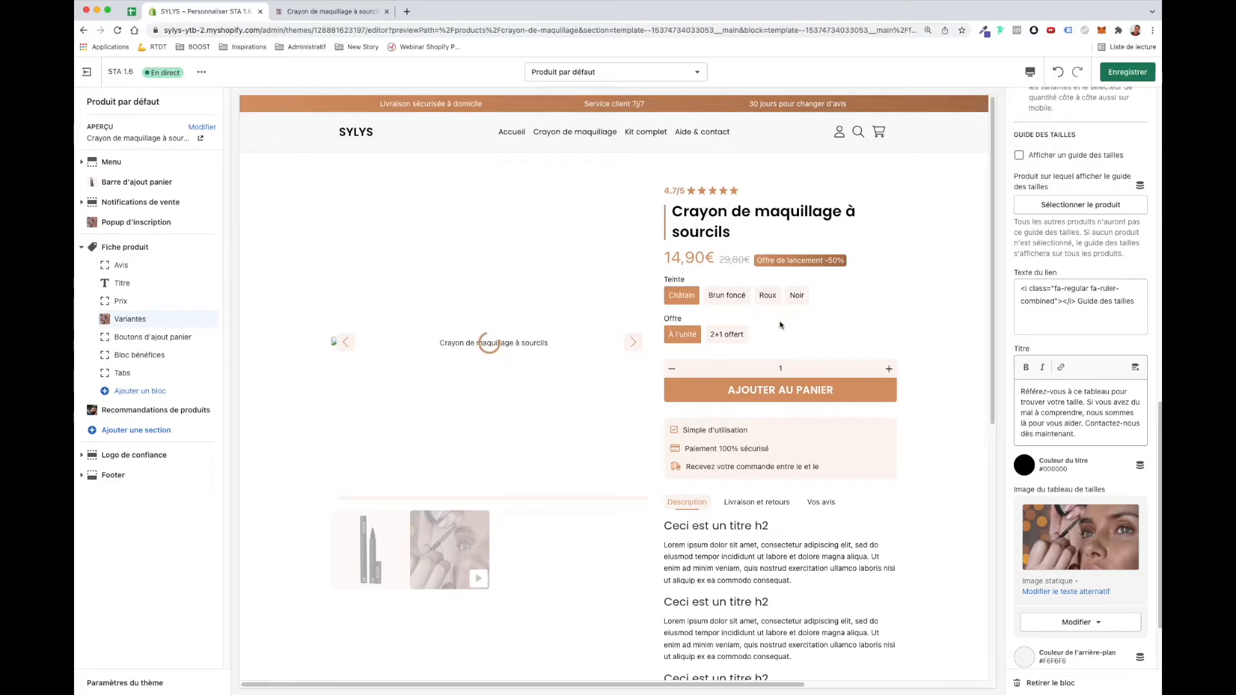
Review the Boutons d'ajout panier block, try the Shaker animation on the button, and restore Pas d'animations
left_click(125, 339)
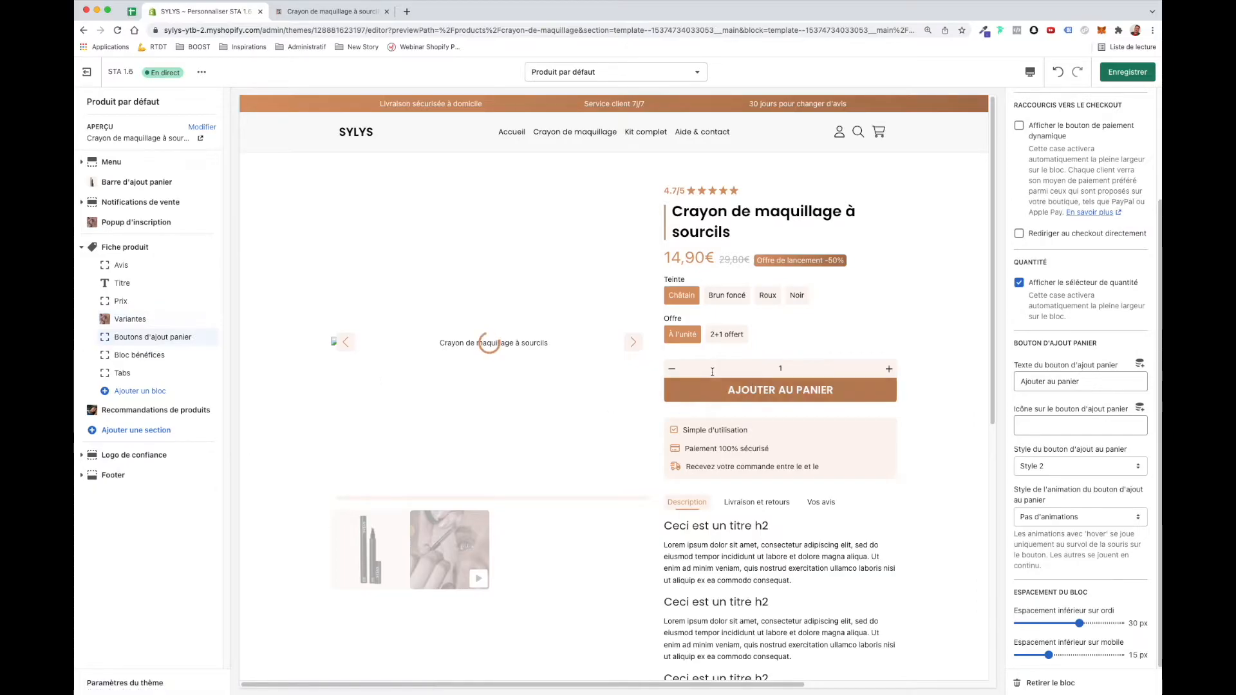
scroll(1053, 152, "up", 3)
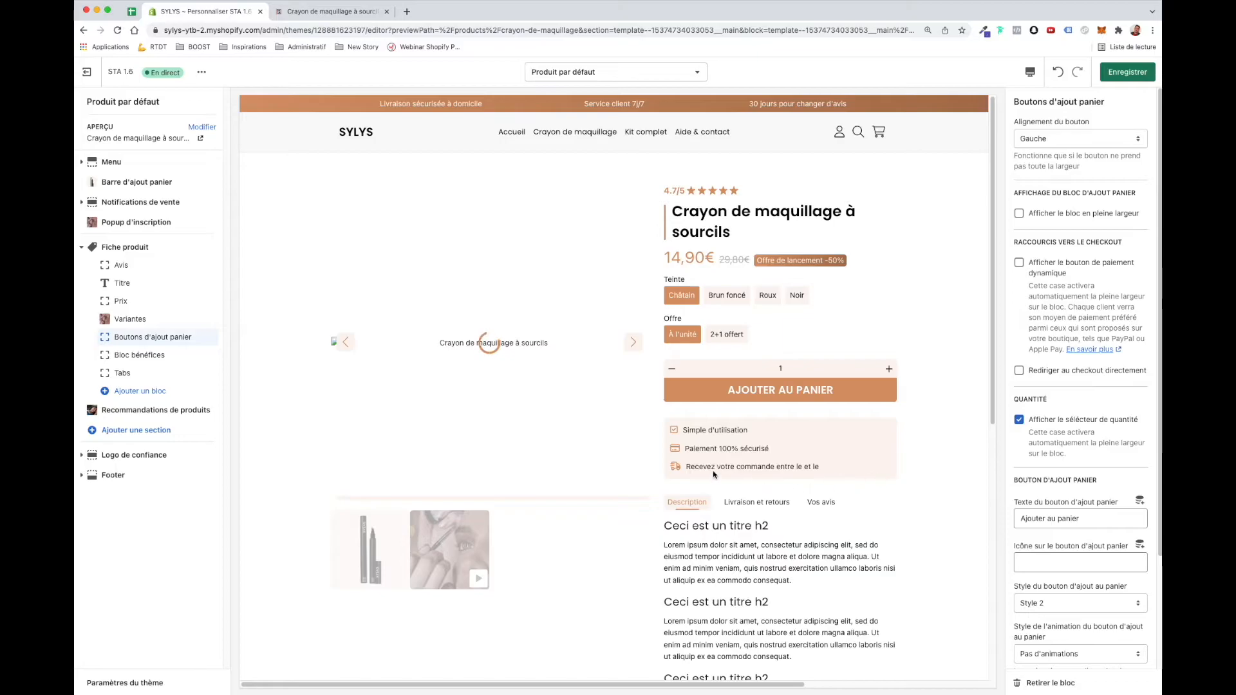
scroll(1075, 526, "down", 3)
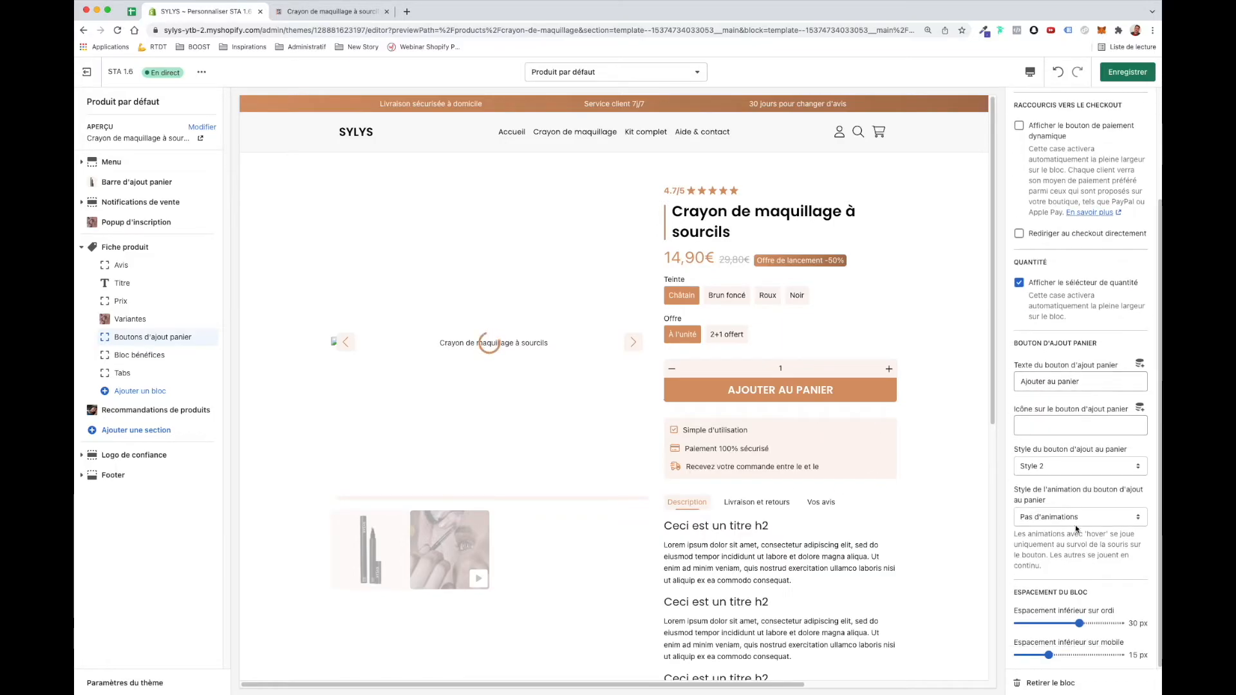
left_click(1072, 516)
left_click(1070, 524)
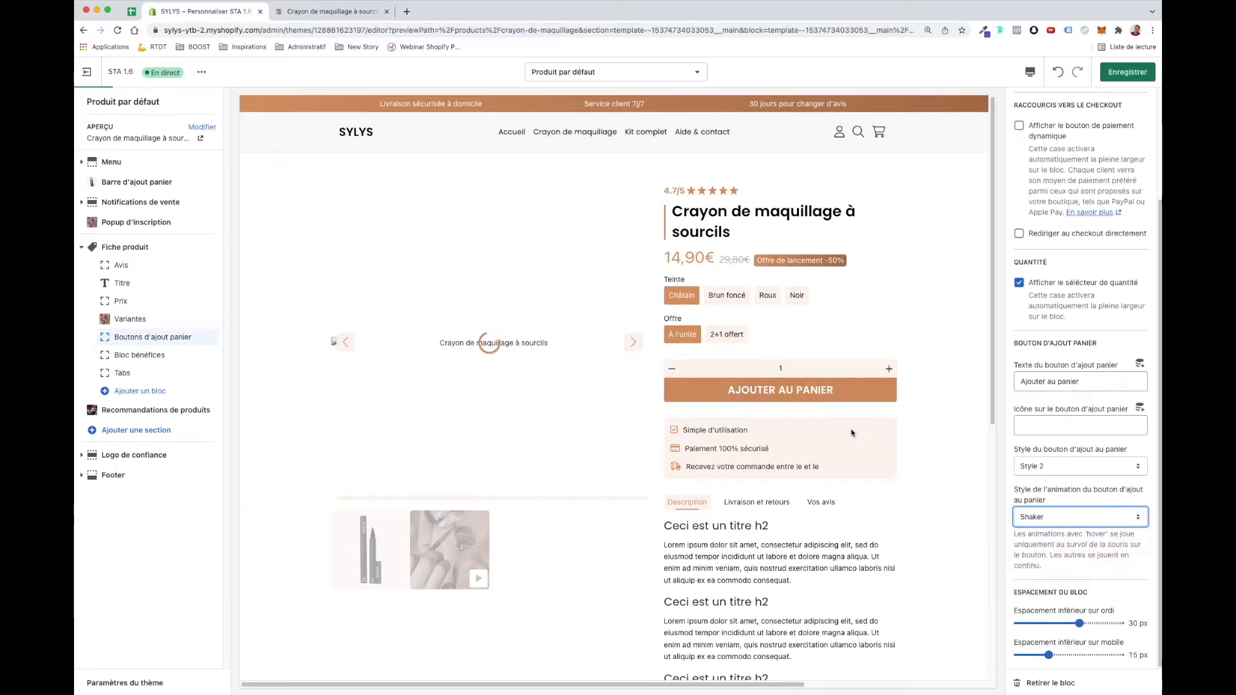
left_click(1064, 517)
left_click(1062, 505)
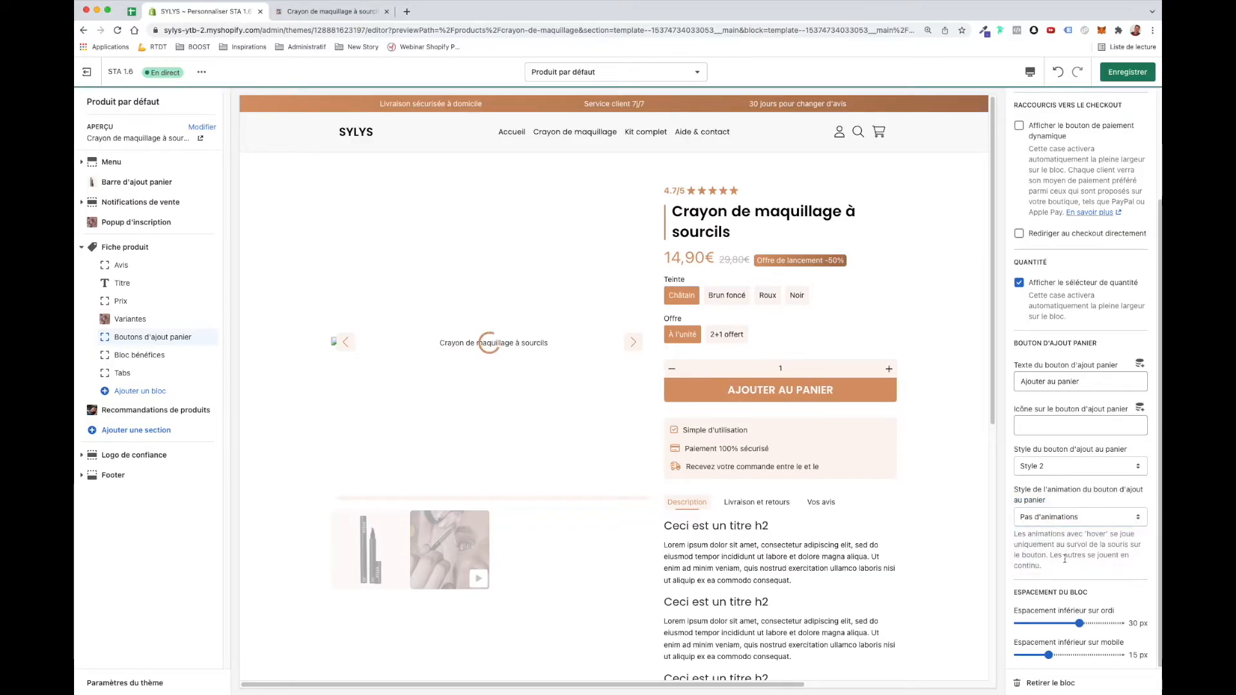
Review the benefit texts and delivery estimate settings of the Bloc bénéfices block, and save the template
left_click(125, 357)
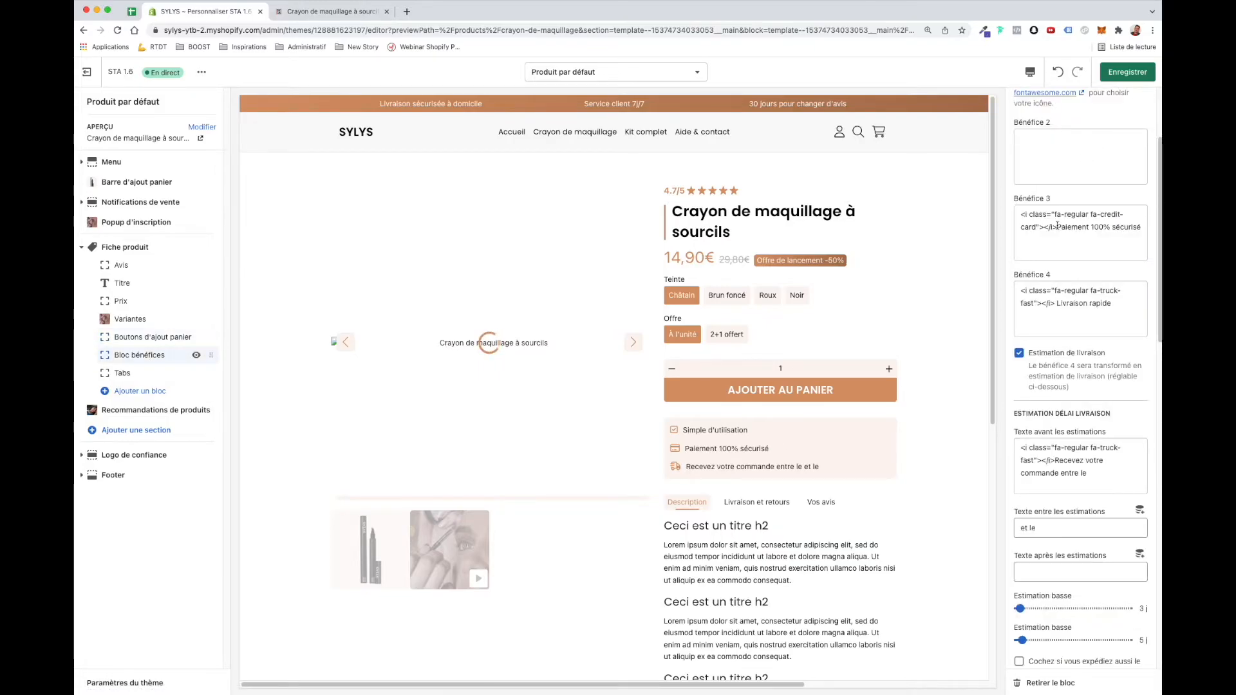
scroll(1059, 212, "up", 3)
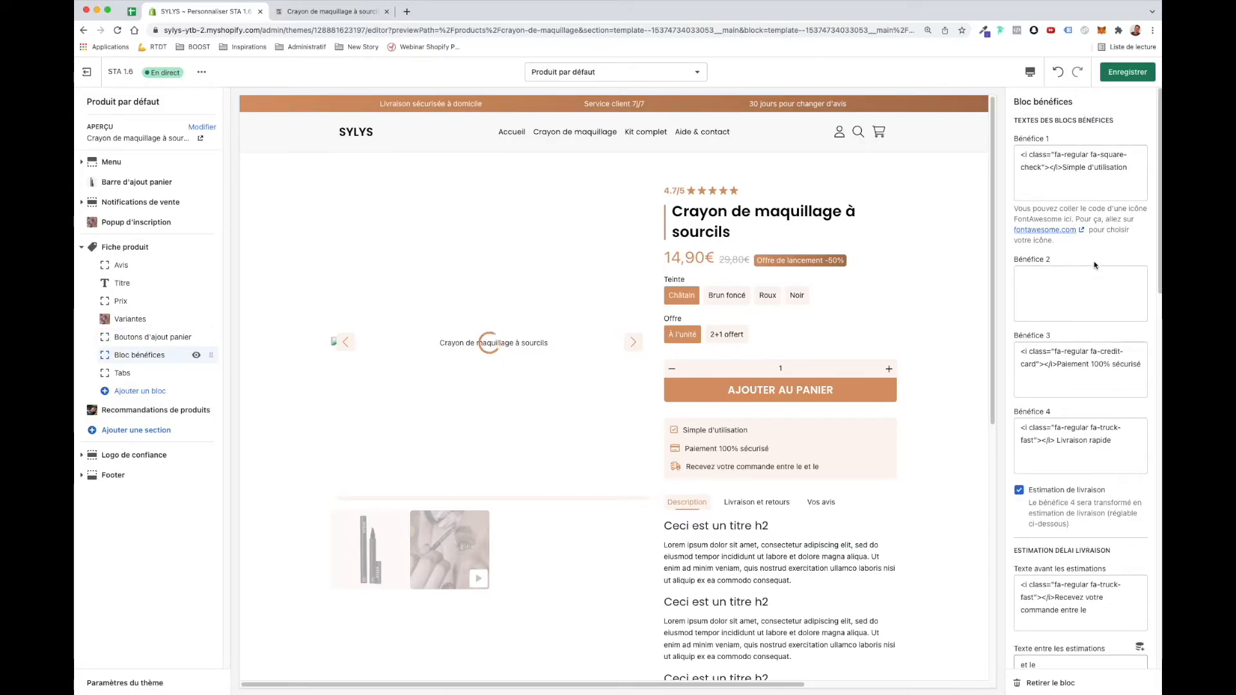
scroll(1062, 412, "down", 5)
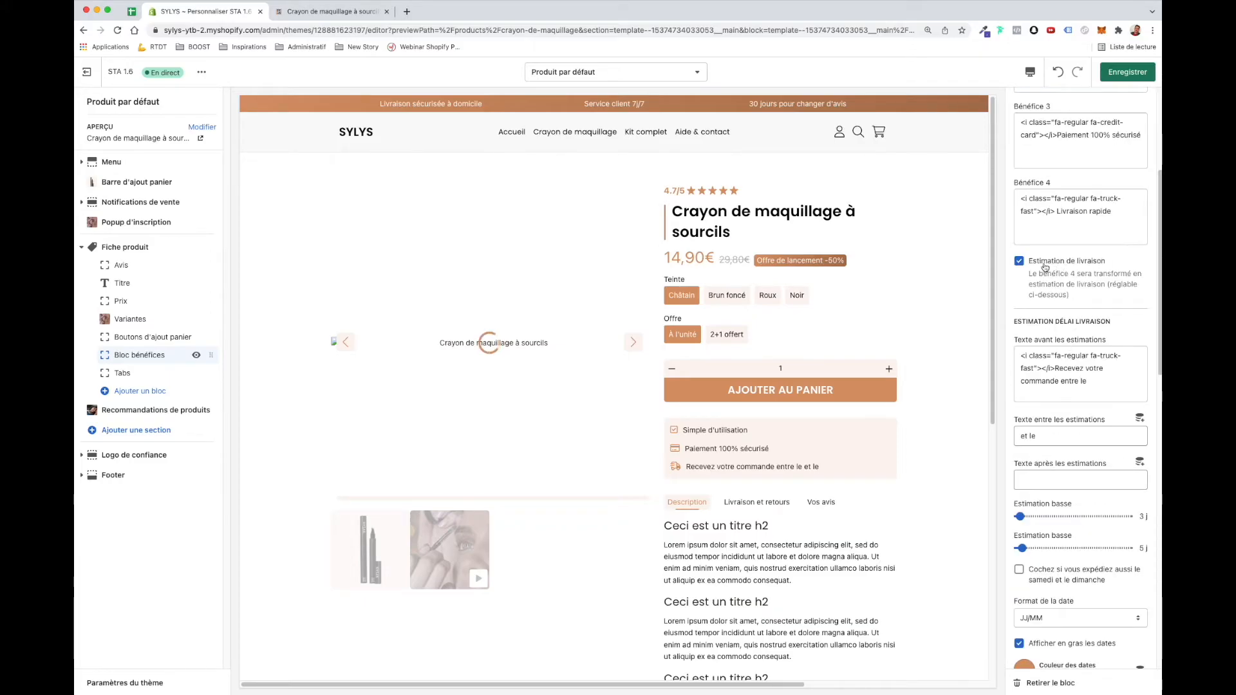
key("super+s")
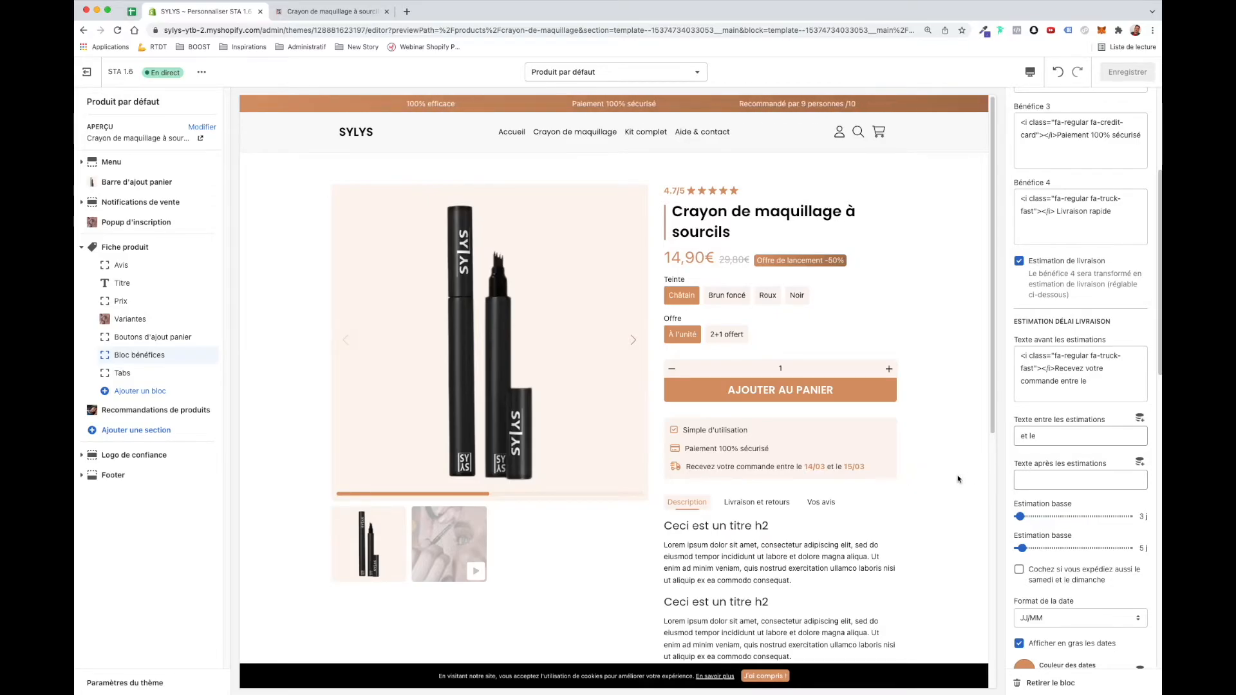
Try turning off the delivery estimate for Bénéfice 4 in the Bloc bénéfices block, and re-enable it
left_click(1087, 261)
left_click_drag(1120, 219, 1002, 195)
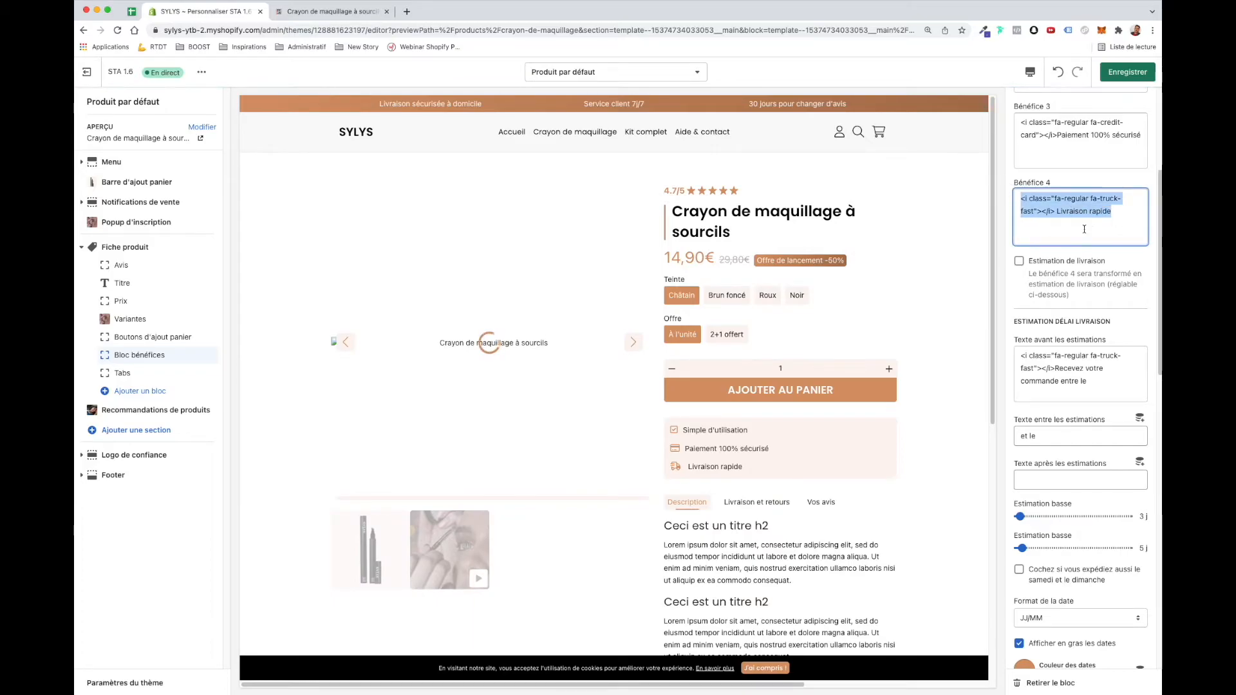
left_click(1072, 261)
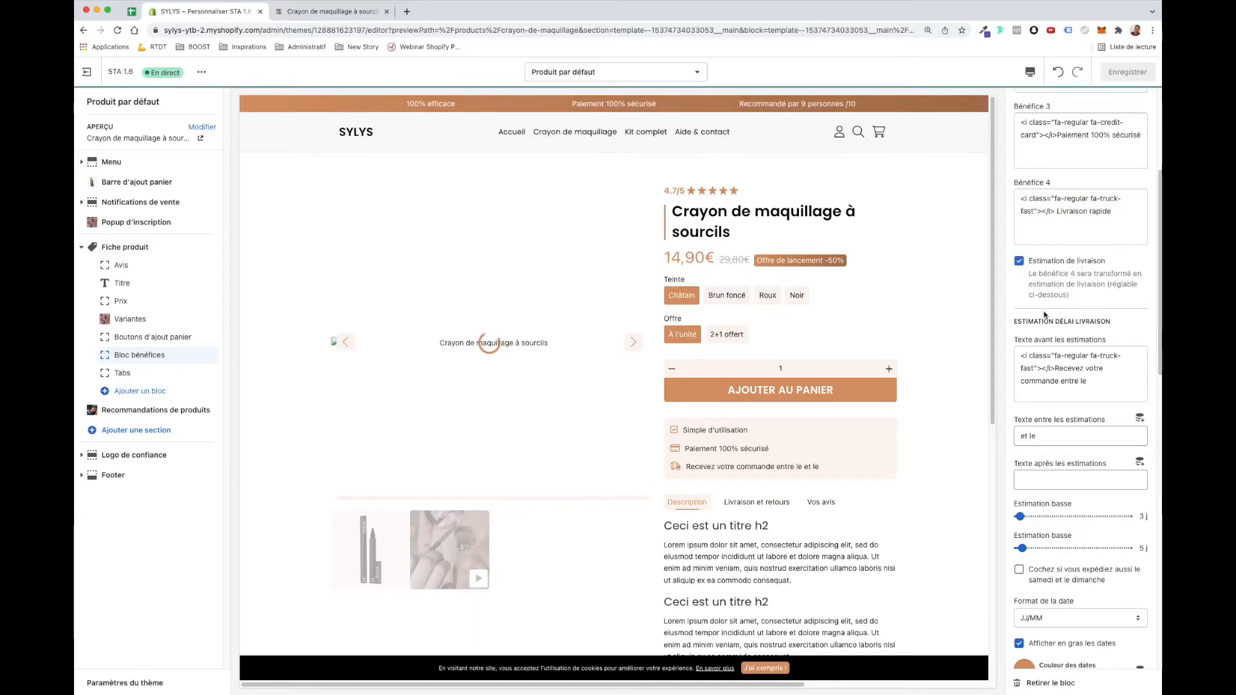
Open the Tabs block, try disabling the product description in the first tab, and re-enable it
left_click(119, 374)
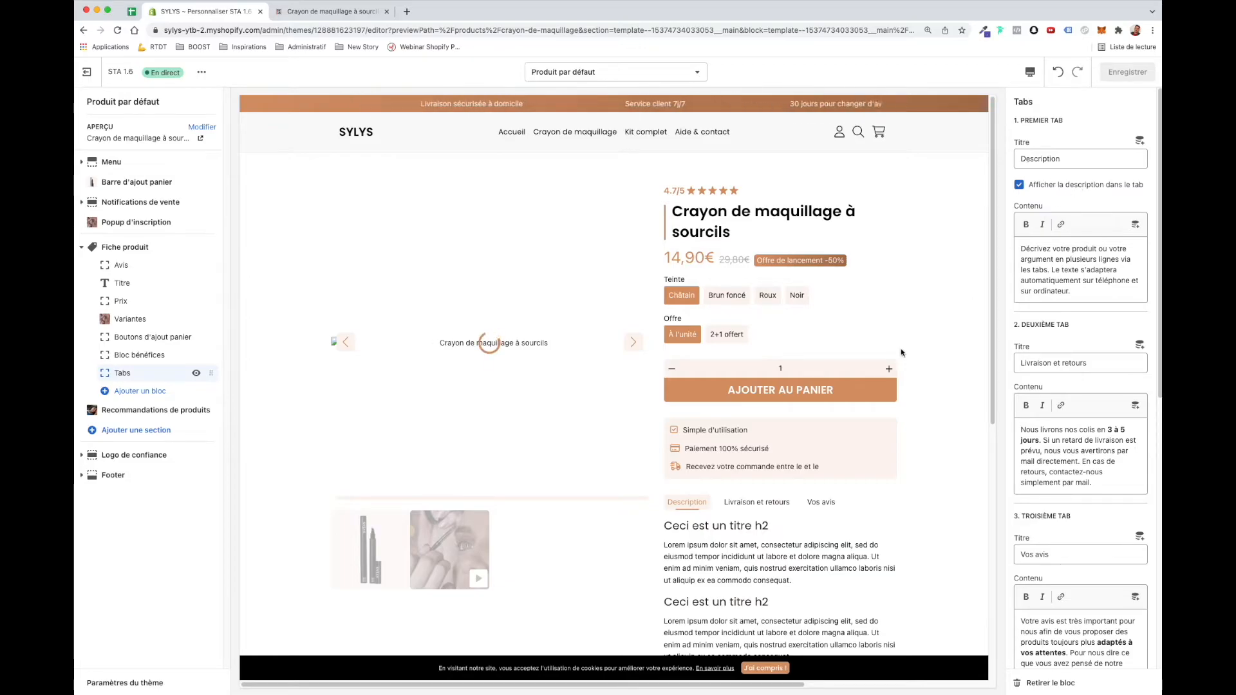
scroll(687, 458, "down", 2)
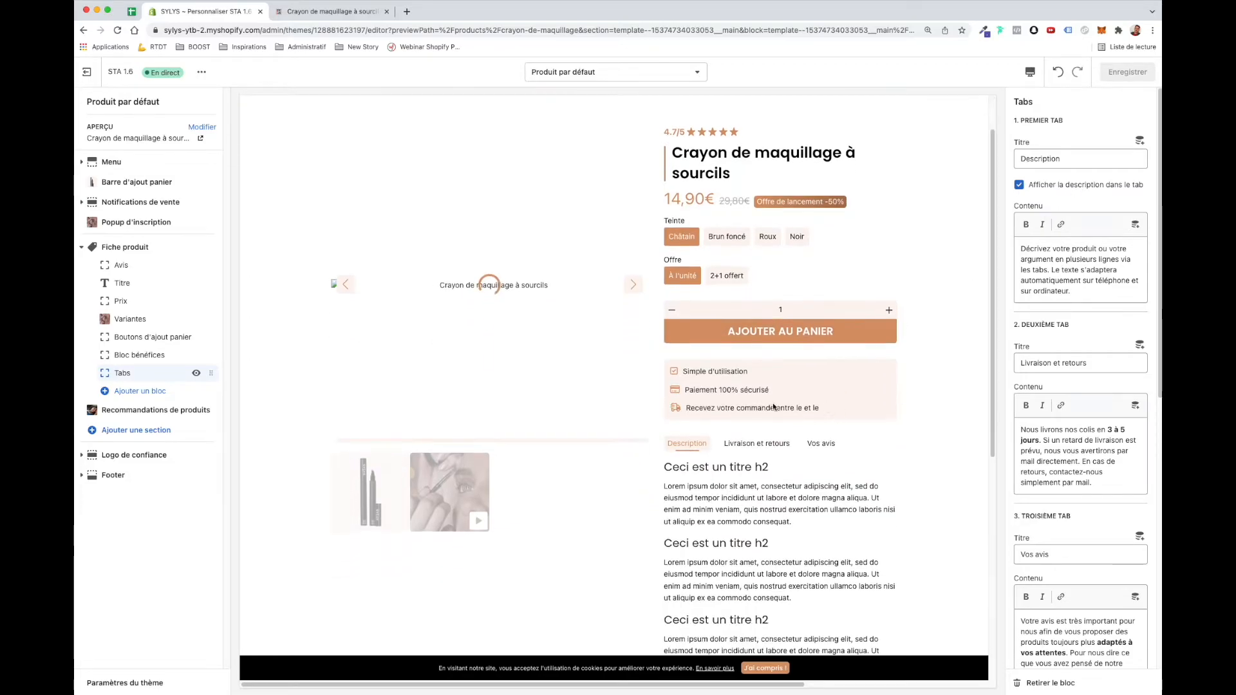
left_click(1086, 184)
left_click_drag(1072, 293, 1016, 251)
left_click(1094, 290)
left_click(1046, 184)
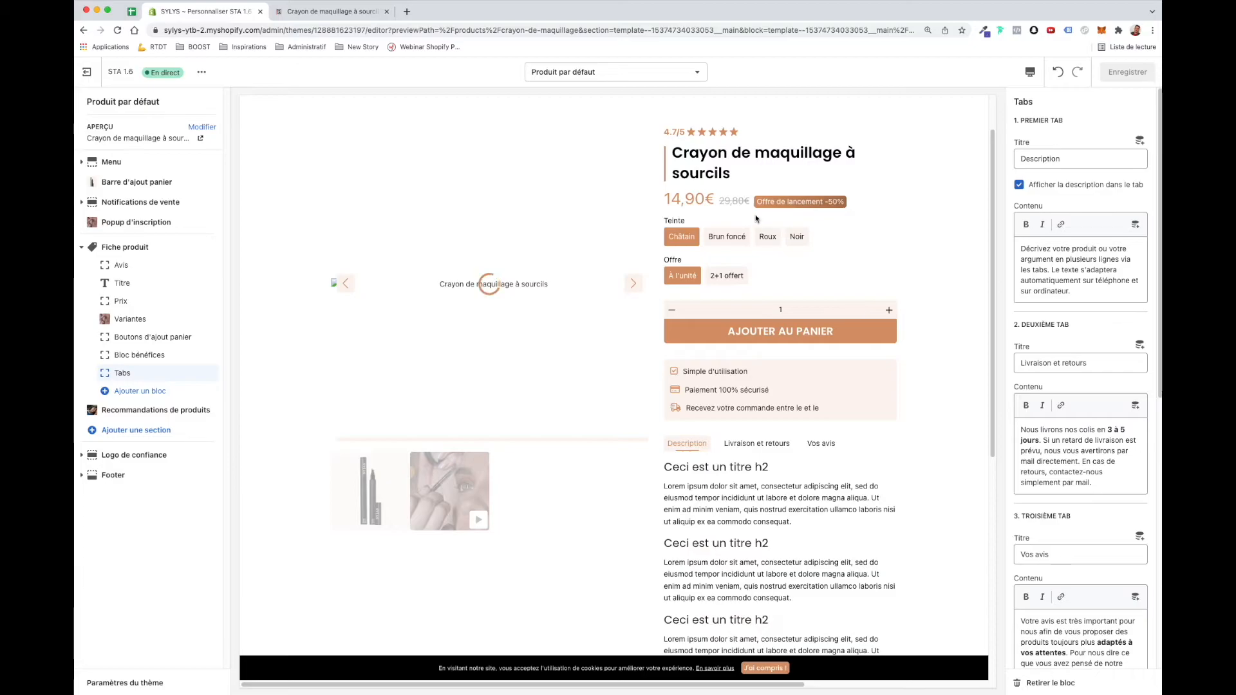
Examine the Livraison et retours and Vos avis tabs in the preview, along with the Tabs block's content and colour settings
scroll(1068, 346, "down", 3)
left_click(768, 443)
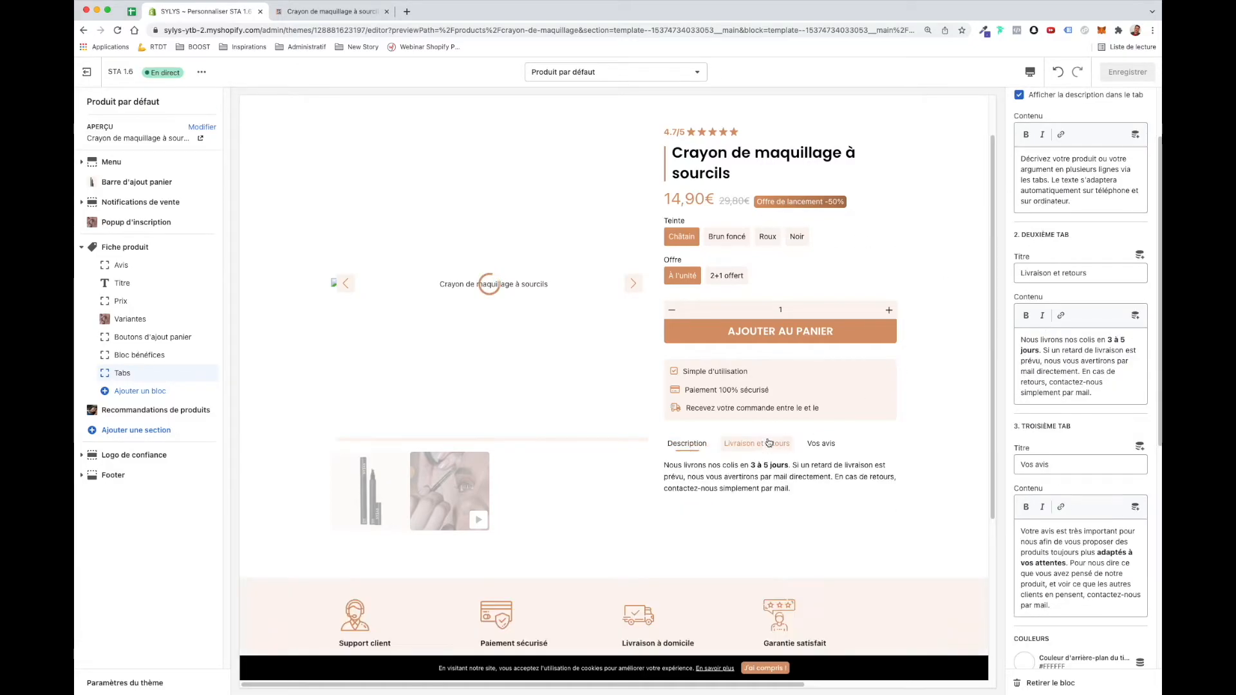
left_click(832, 444)
scroll(1075, 290, "down", 5)
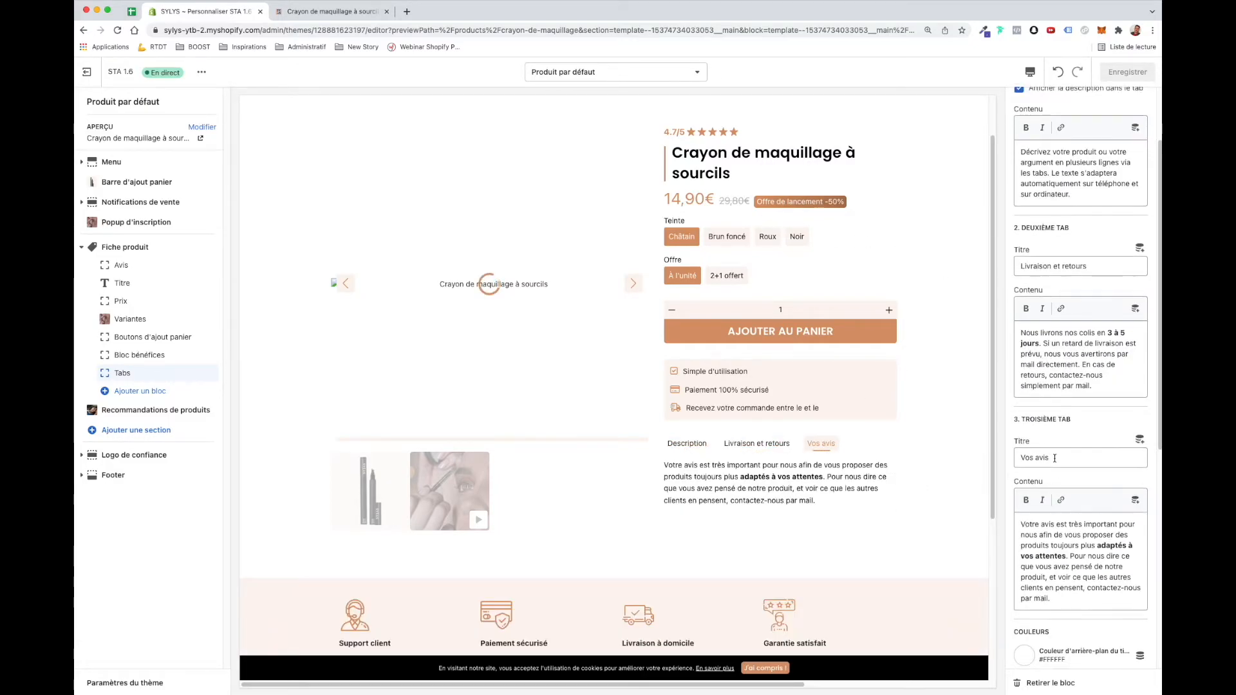
scroll(1106, 385, "down", 1)
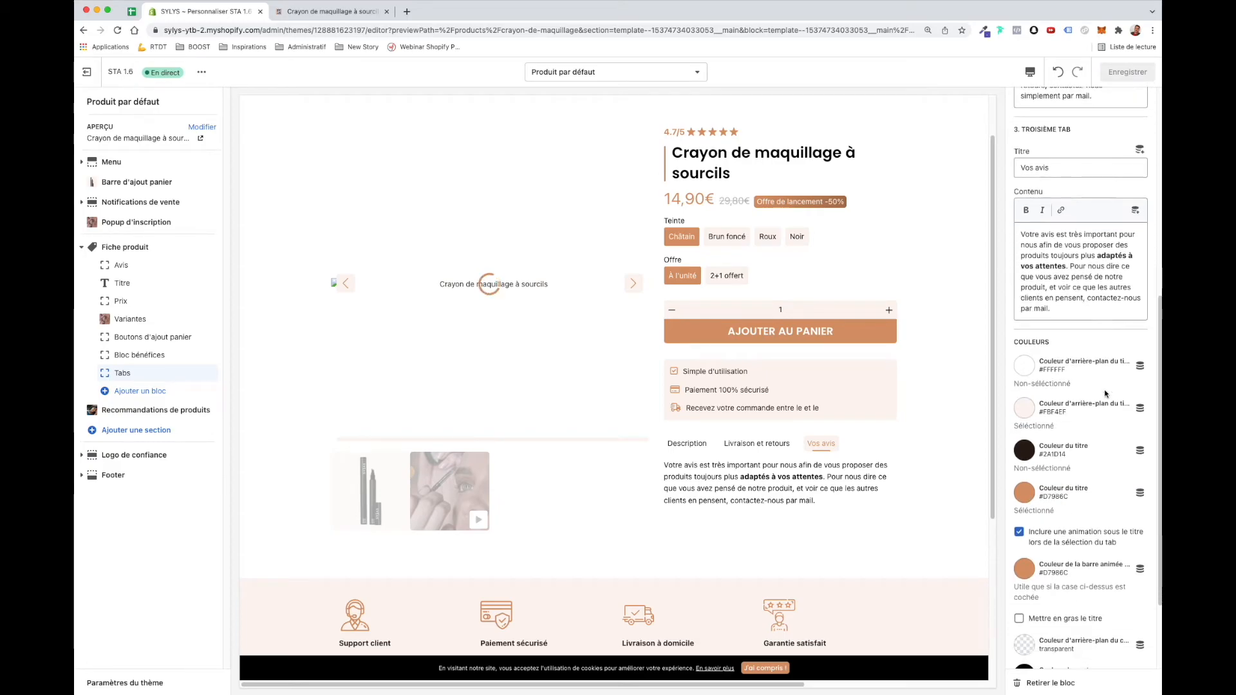
scroll(1060, 517, "down", 3)
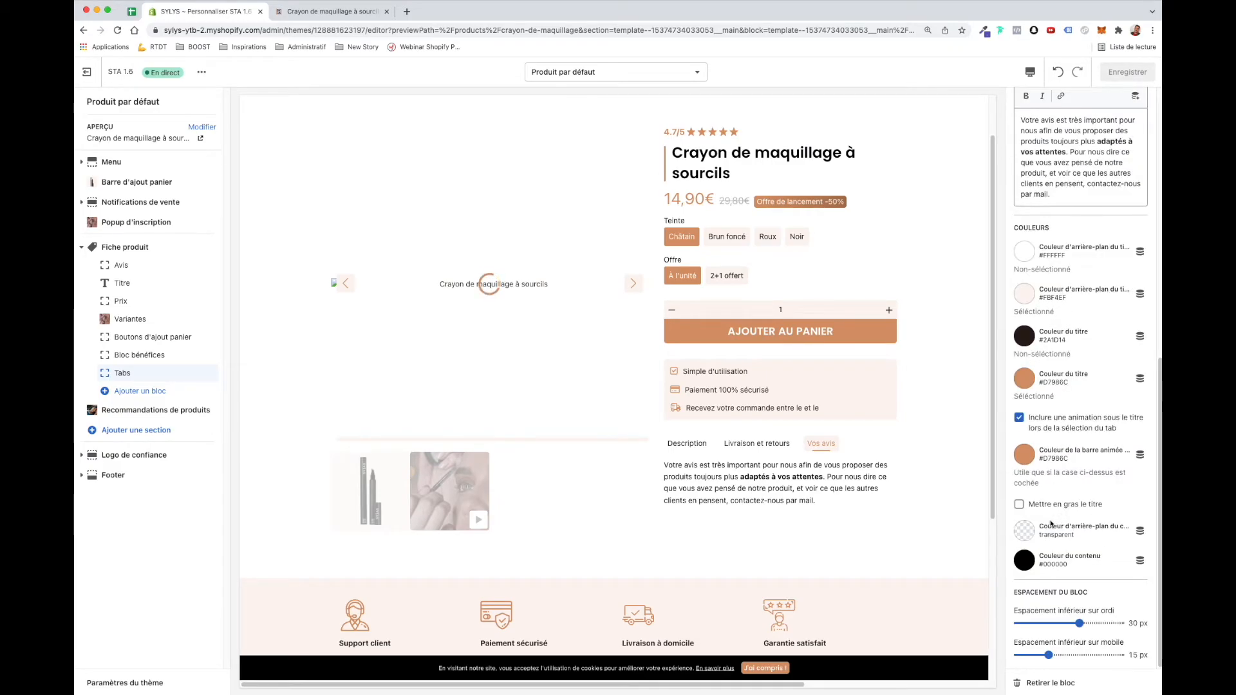
Add a Texte et trust logos block directly below Boutons d'ajout panier, and set the button block's desktop bottom spacing to 9 px
left_click(142, 392)
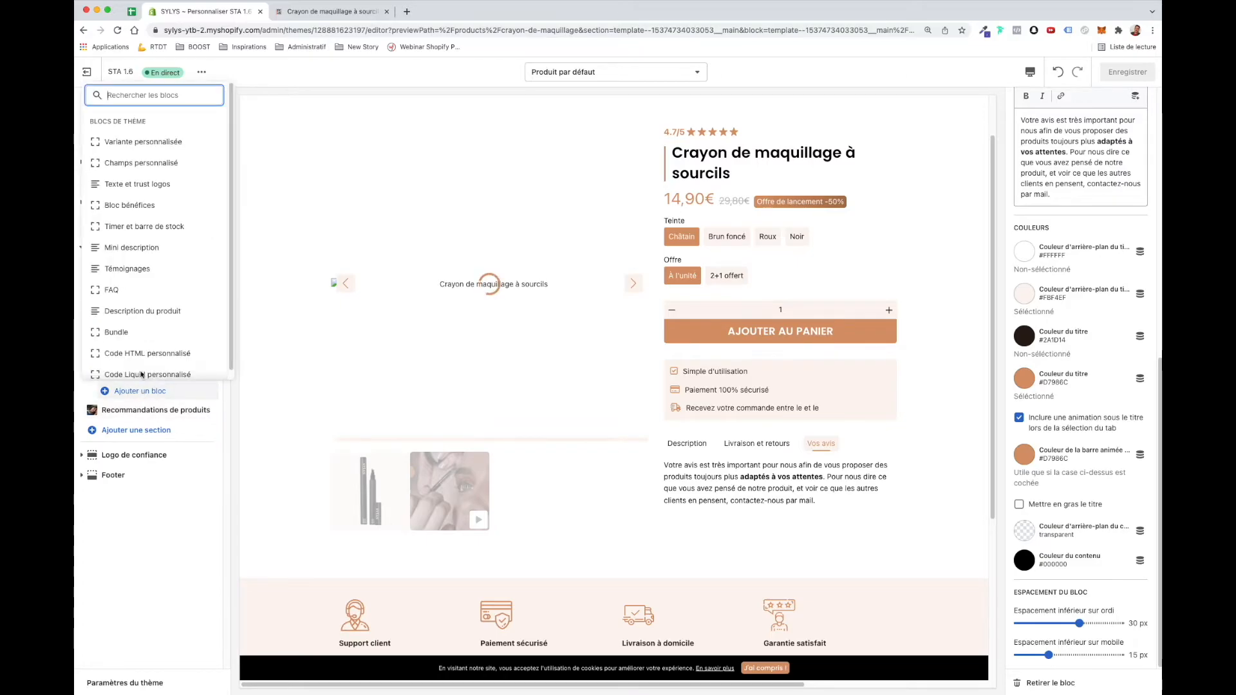
left_click(188, 188)
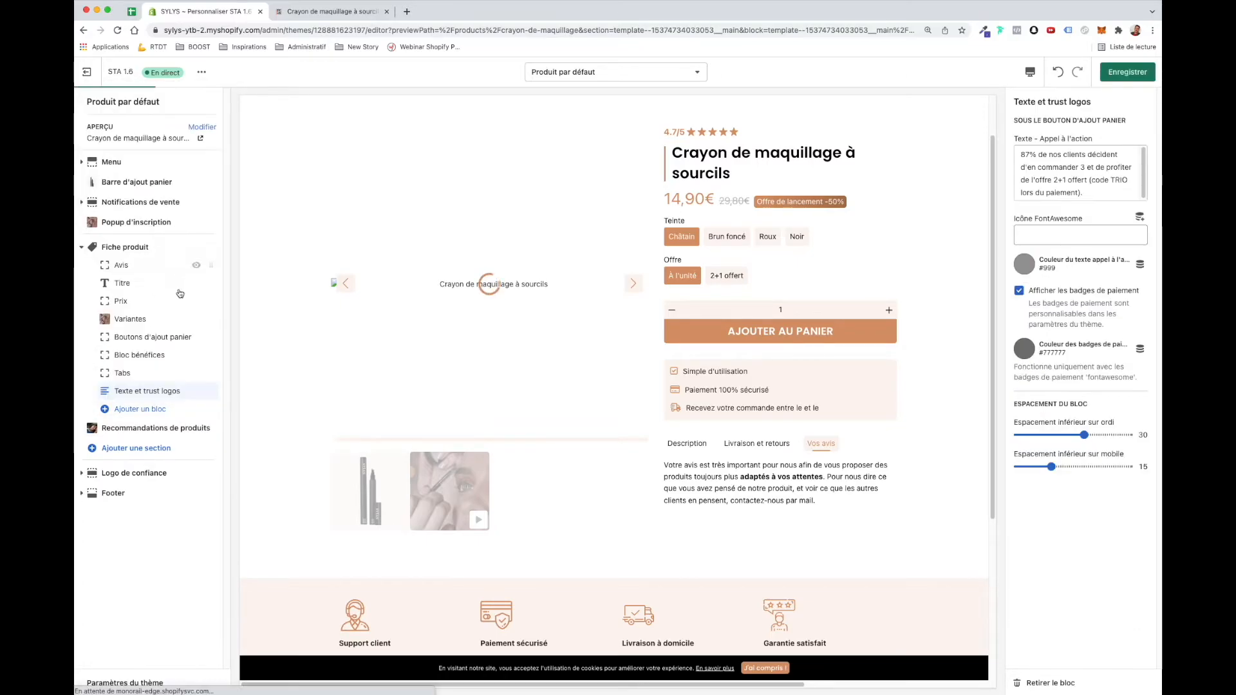
left_click_drag(206, 394, 197, 357)
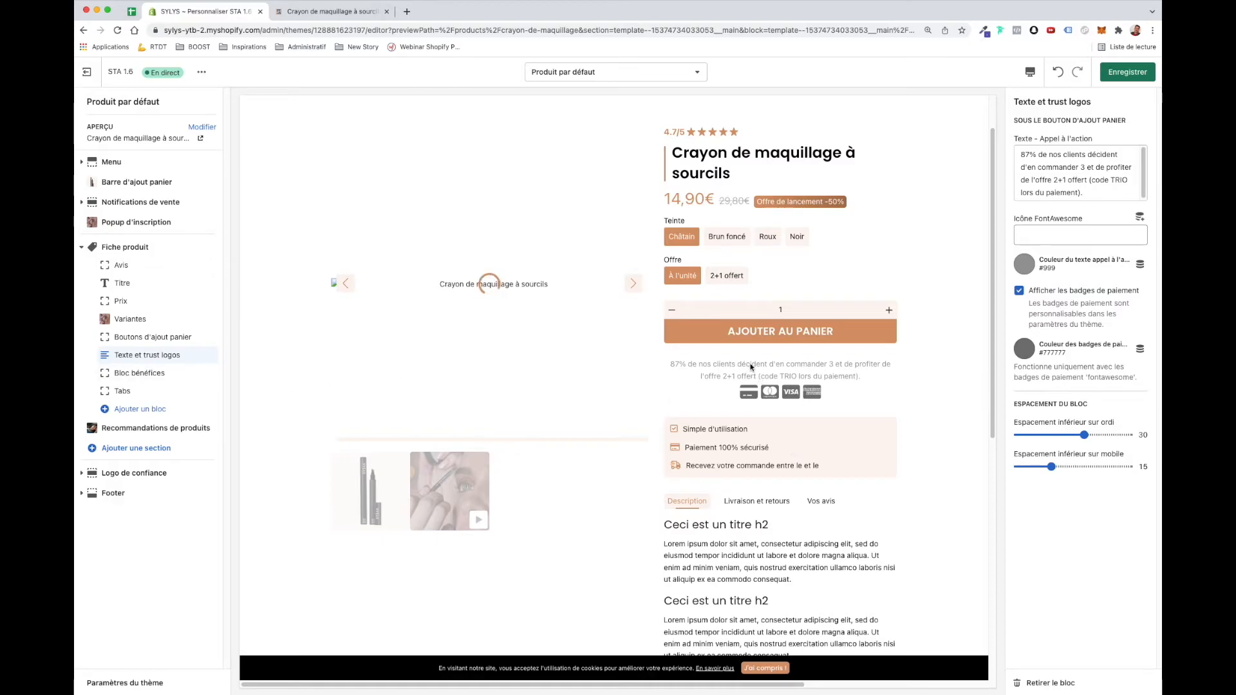
left_click(169, 334)
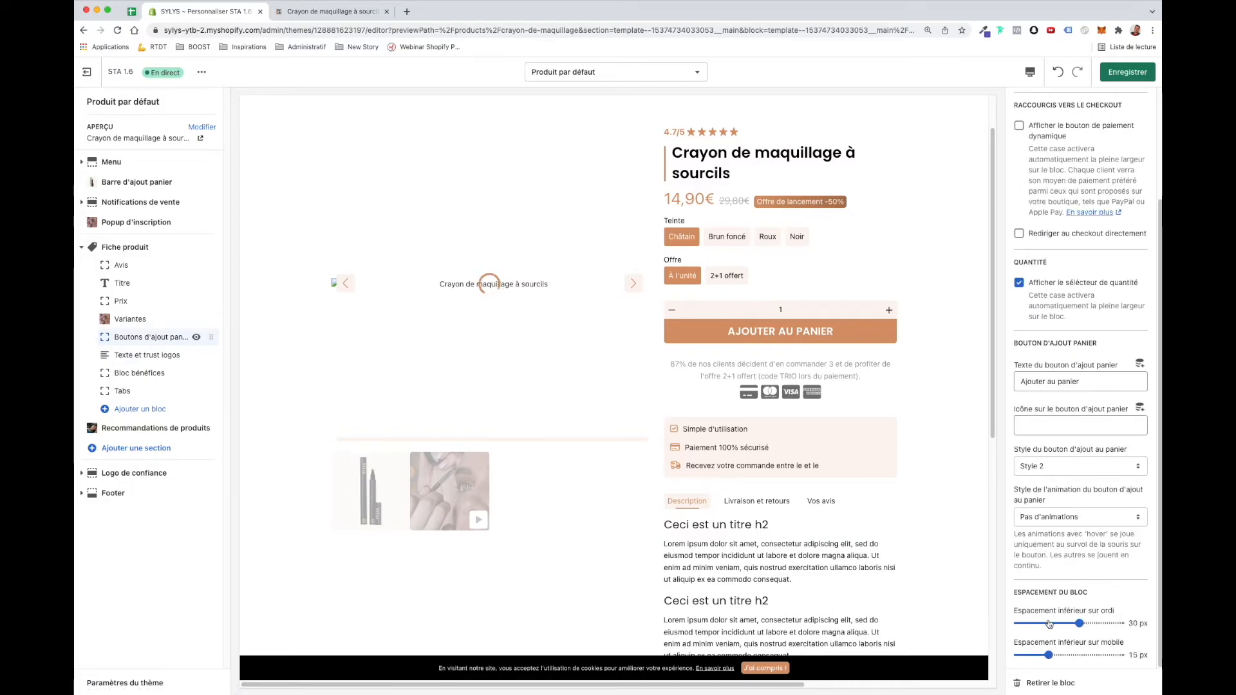
left_click_drag(1050, 623, 1035, 623)
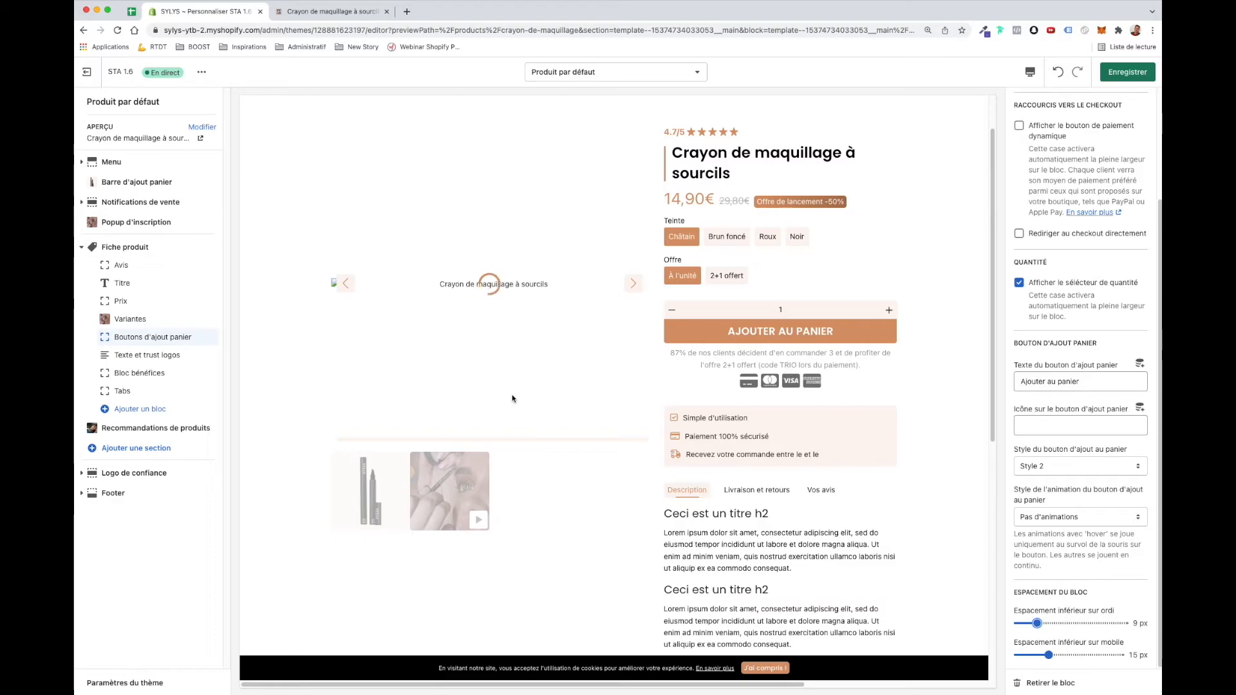
Add a Mini description block between Avis and Titre, and set its desktop bottom spacing to 22 px
left_click(136, 448)
scroll(186, 281, "down", 1)
left_click(152, 447)
left_click(145, 410)
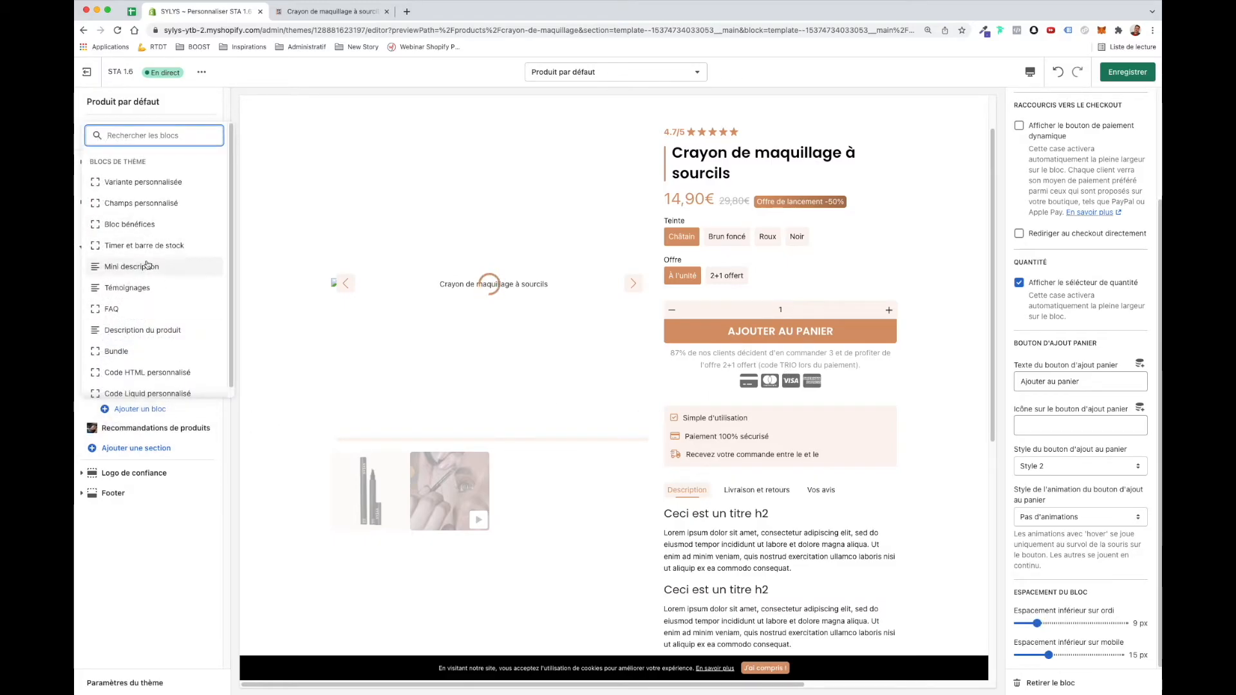
left_click(148, 266)
left_click_drag(195, 407, 192, 284)
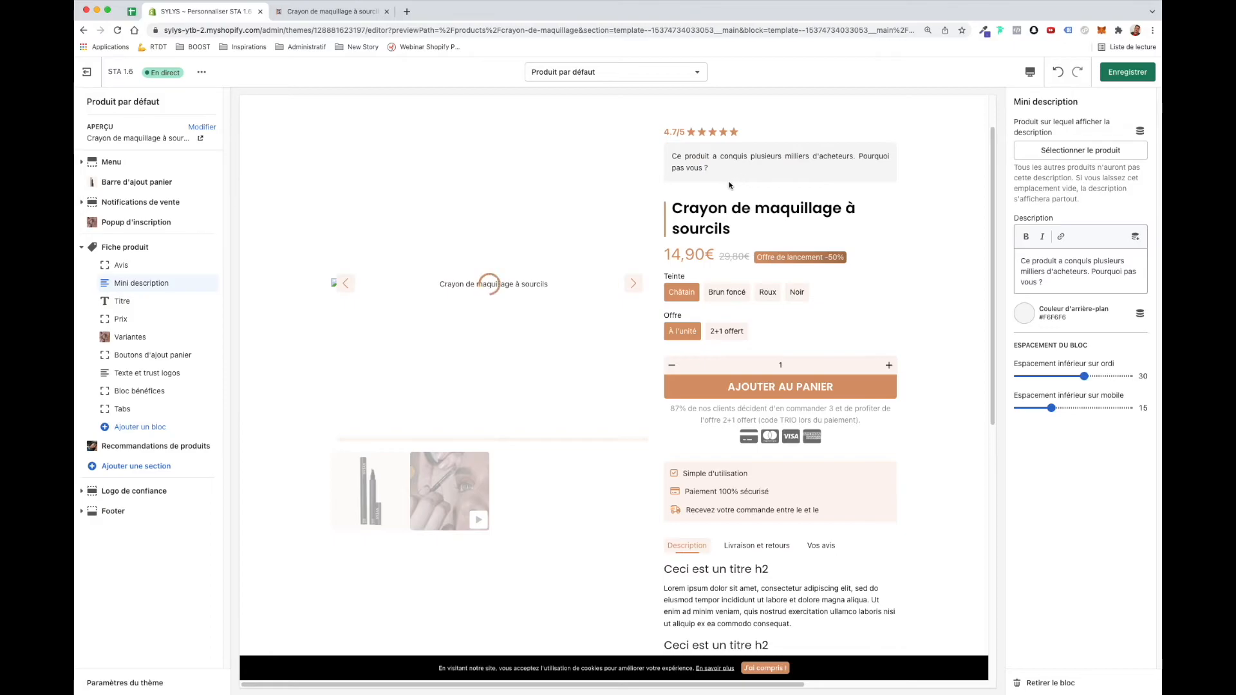
mouse_move(1065, 380)
left_mouse_down()
mouse_move(1023, 377)
mouse_move(1067, 376)
left_mouse_up()
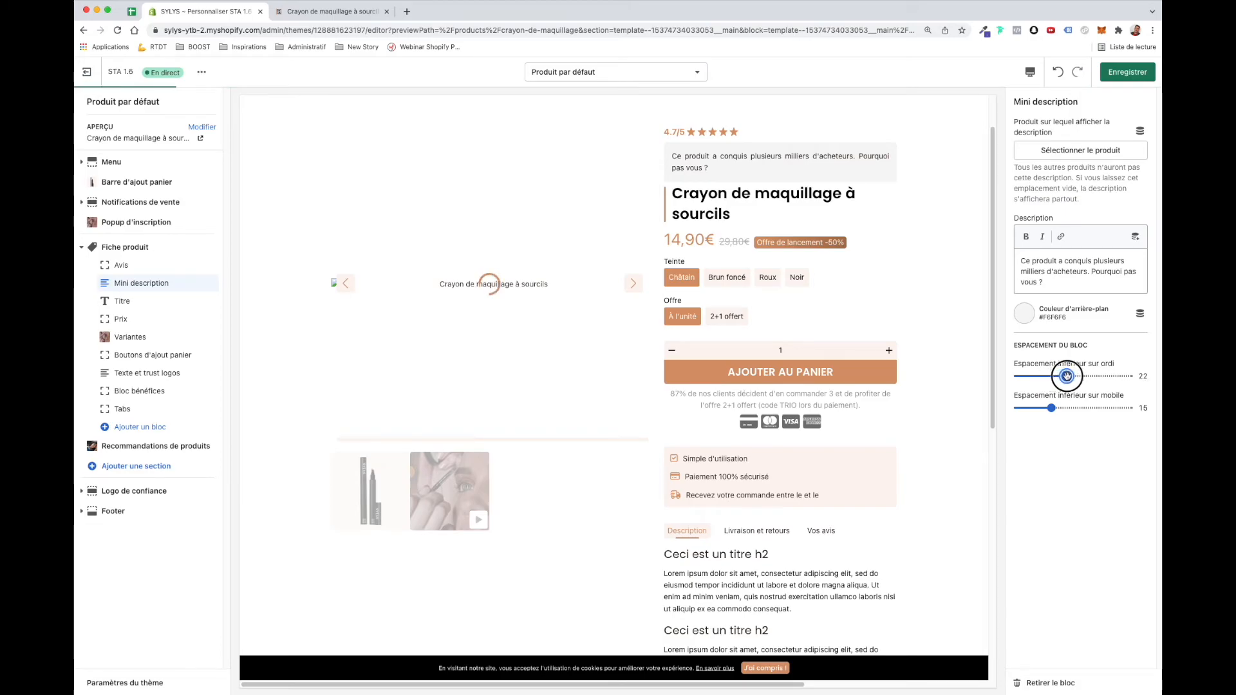
Remove the Mini description and Texte et trust logos blocks from the Fiche produit section
left_click(1050, 684)
left_click(146, 355)
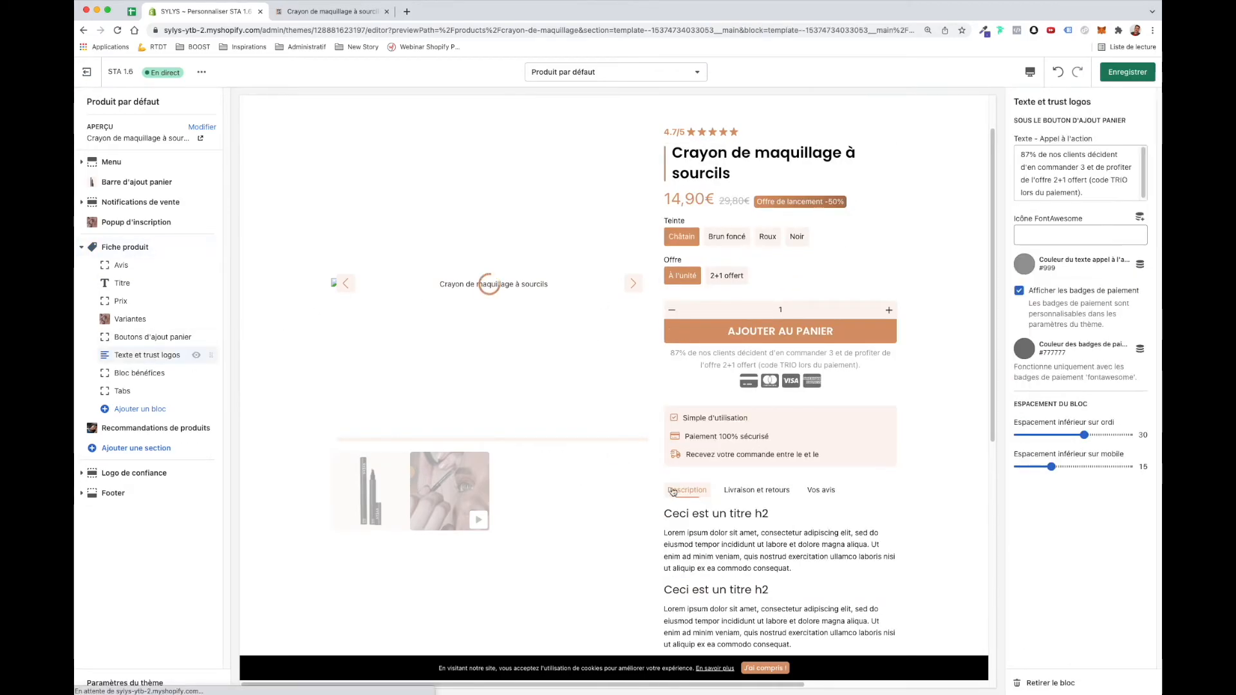
left_click(1051, 684)
Add a Témoignages block and an FAQ block below Tabs in the Fiche produit section
left_click(139, 391)
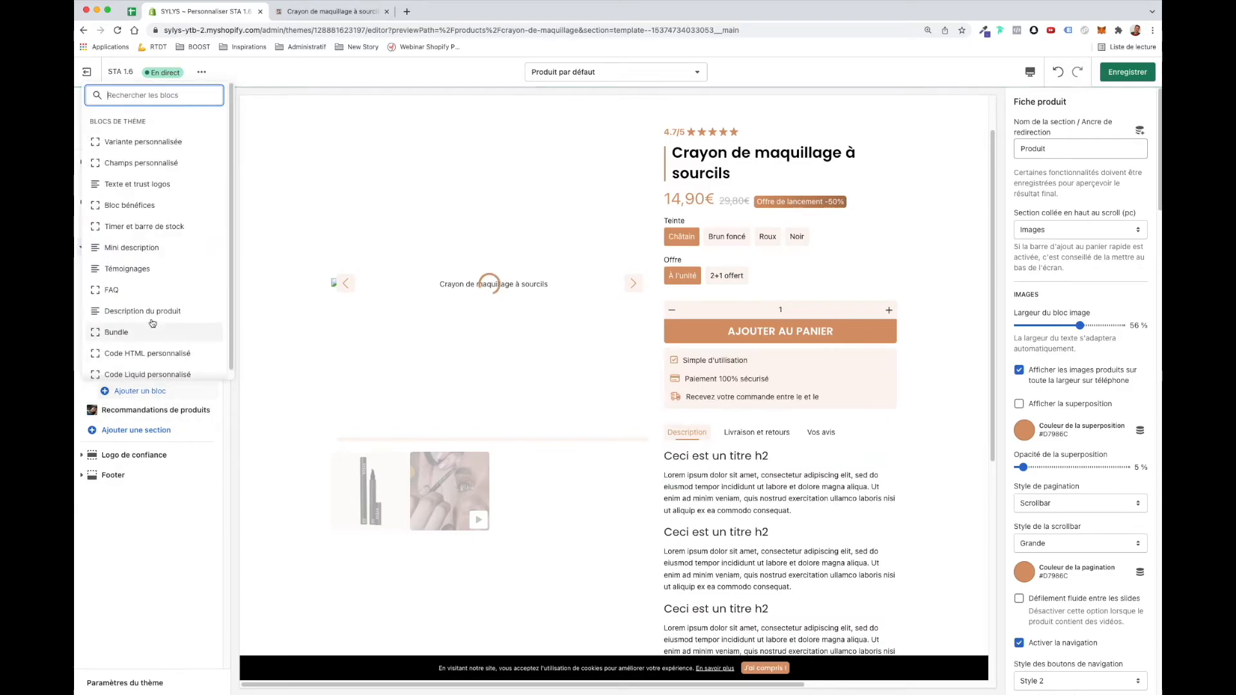
left_click(151, 269)
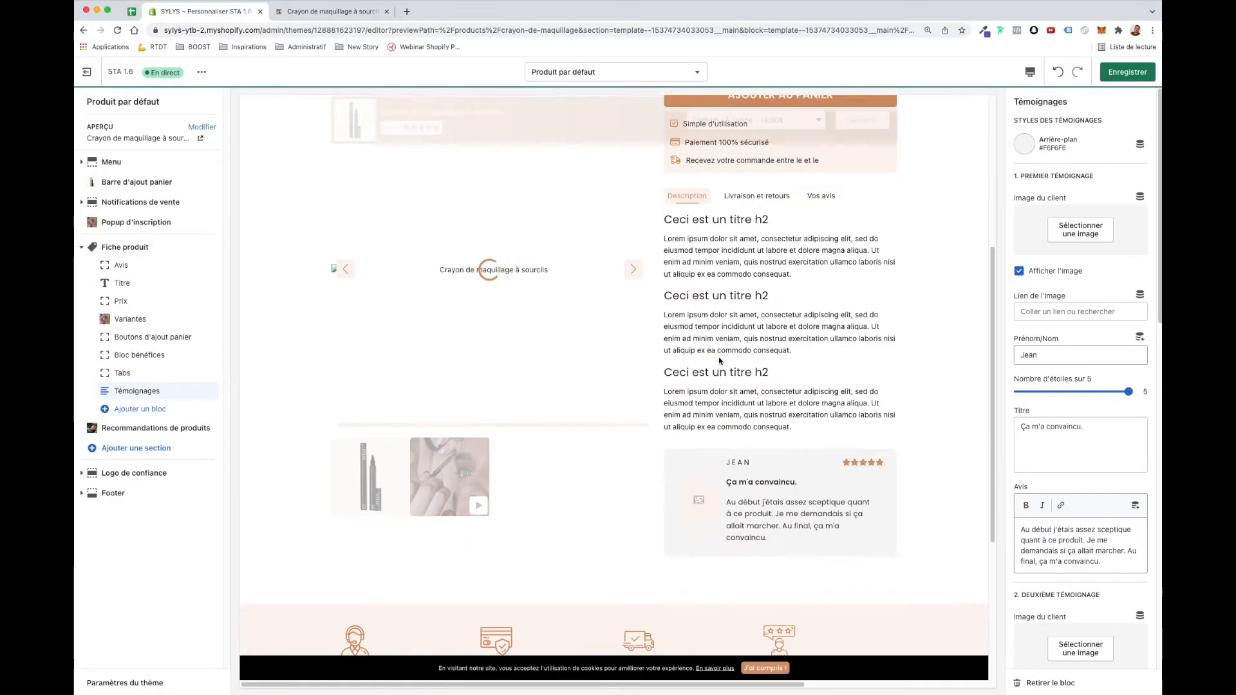
left_click(140, 409)
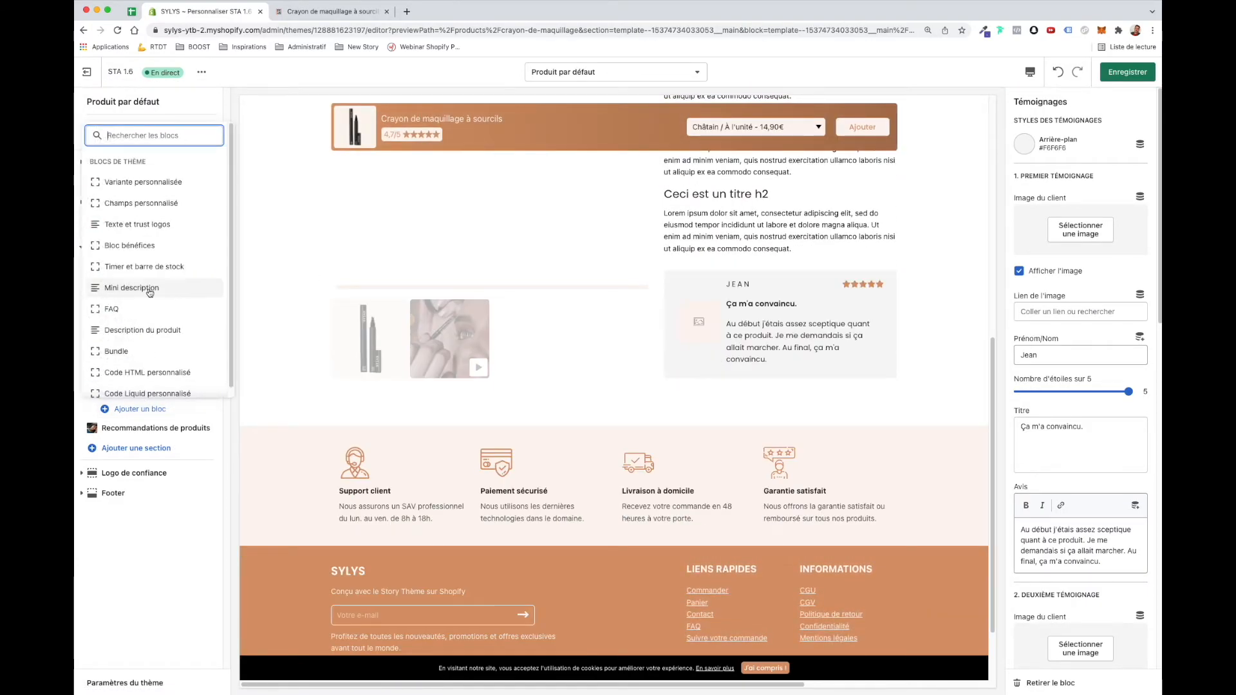
left_click(234, 300)
left_click_drag(234, 300, 167, 306)
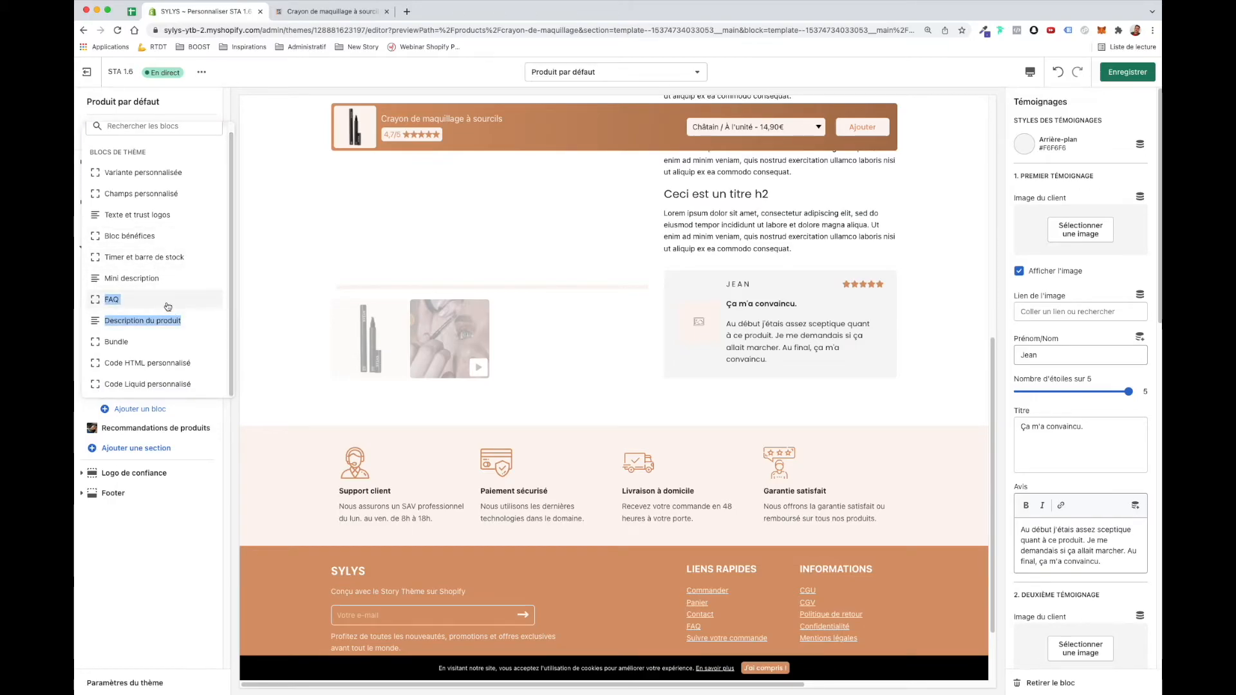
left_click(168, 306)
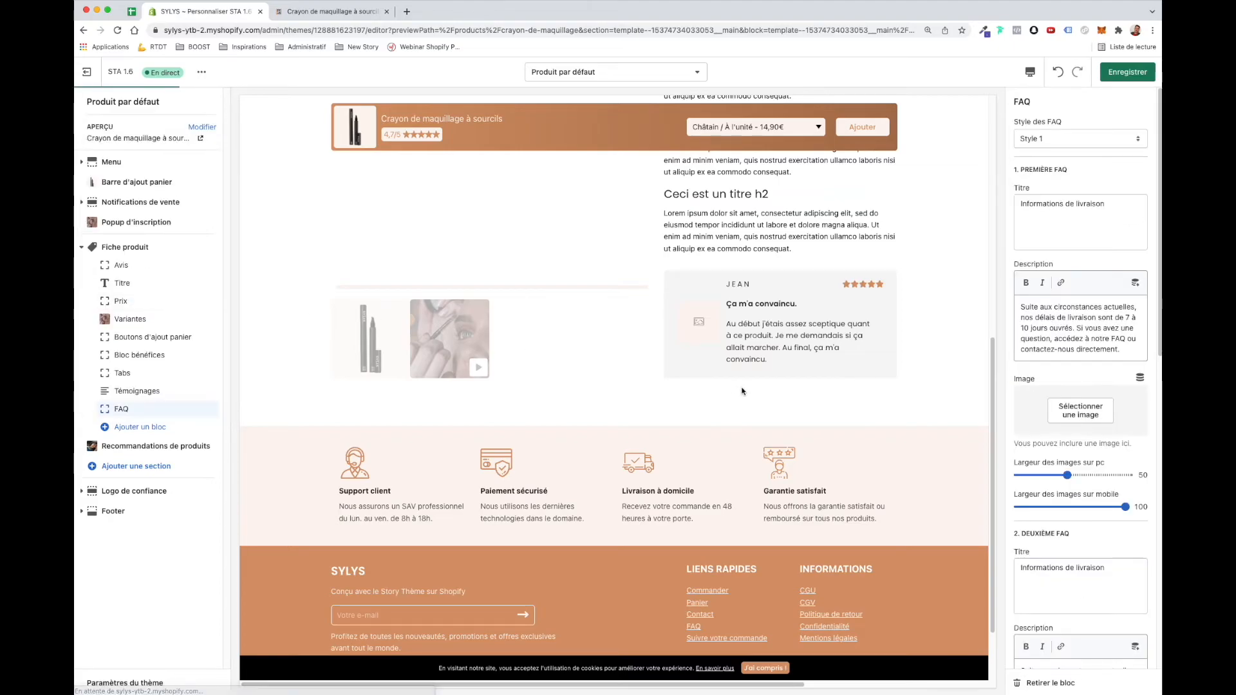
Expand and collapse the Informations de livraison entries of the FAQ block in the preview
left_click(730, 415)
left_click(728, 438)
left_click(728, 438)
left_click(720, 473)
left_click(720, 472)
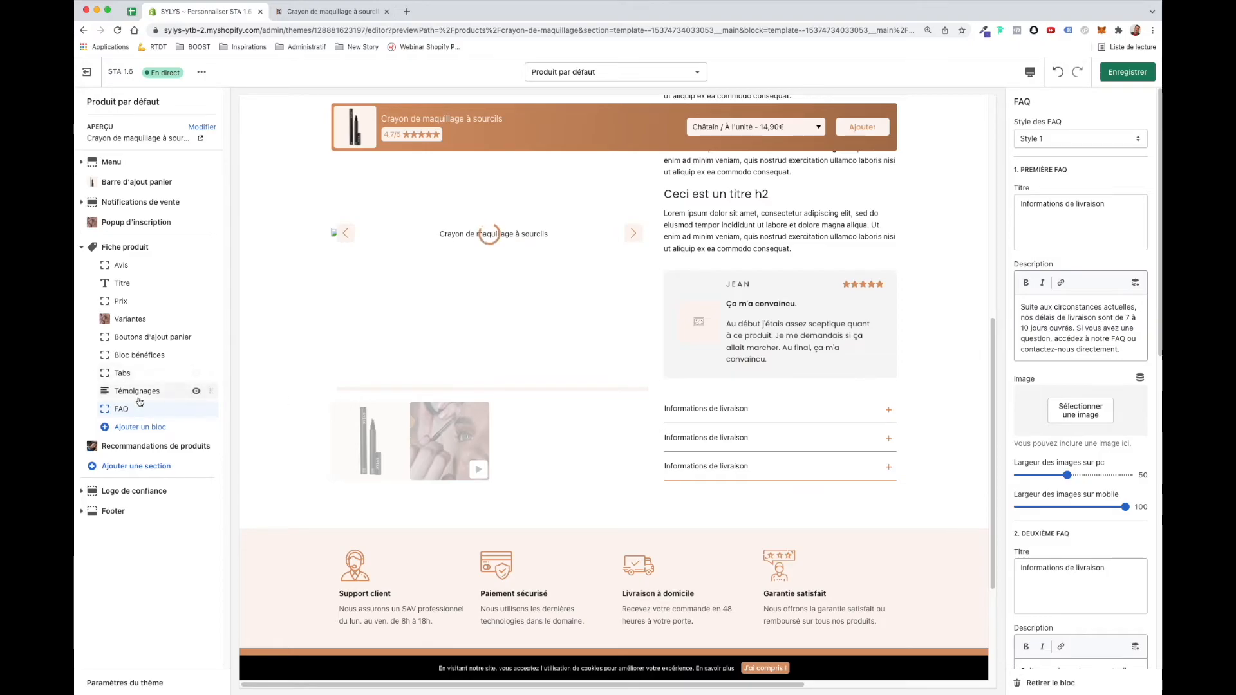
Remove the Témoignages and FAQ blocks from the Fiche produit section
left_click(193, 391)
left_click(1069, 682)
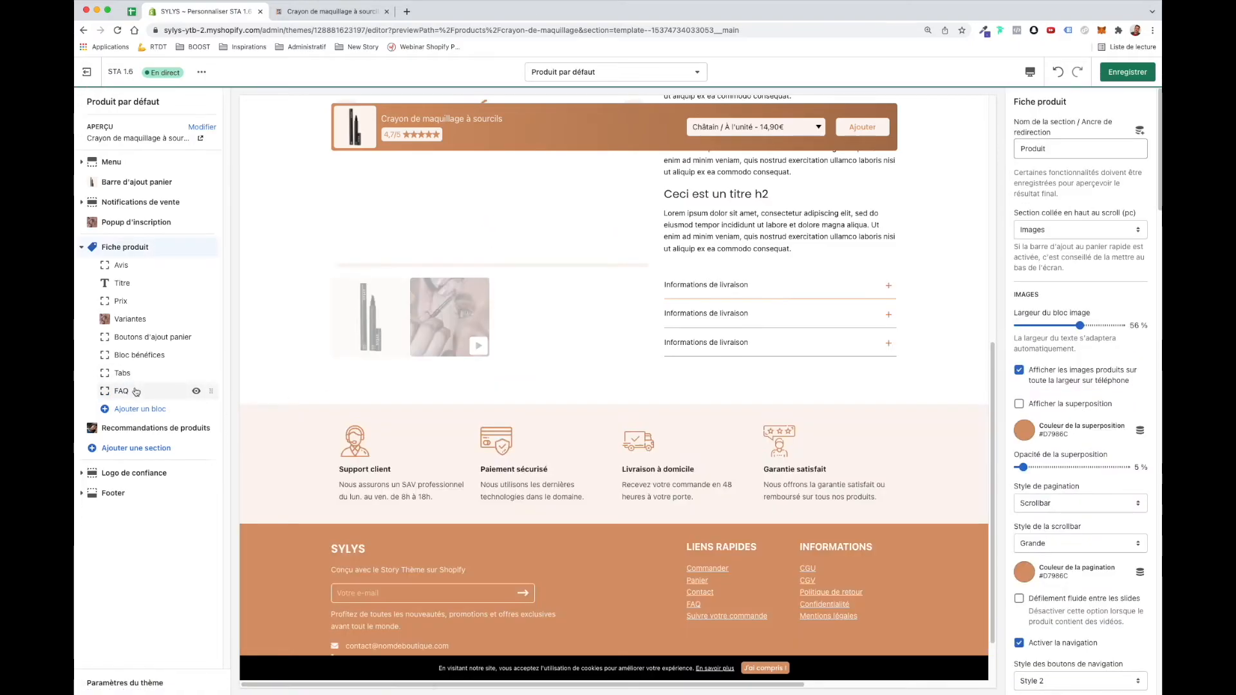
left_click(1047, 688)
Add a Bundle block below Tabs in the Fiche produit section
left_click(139, 390)
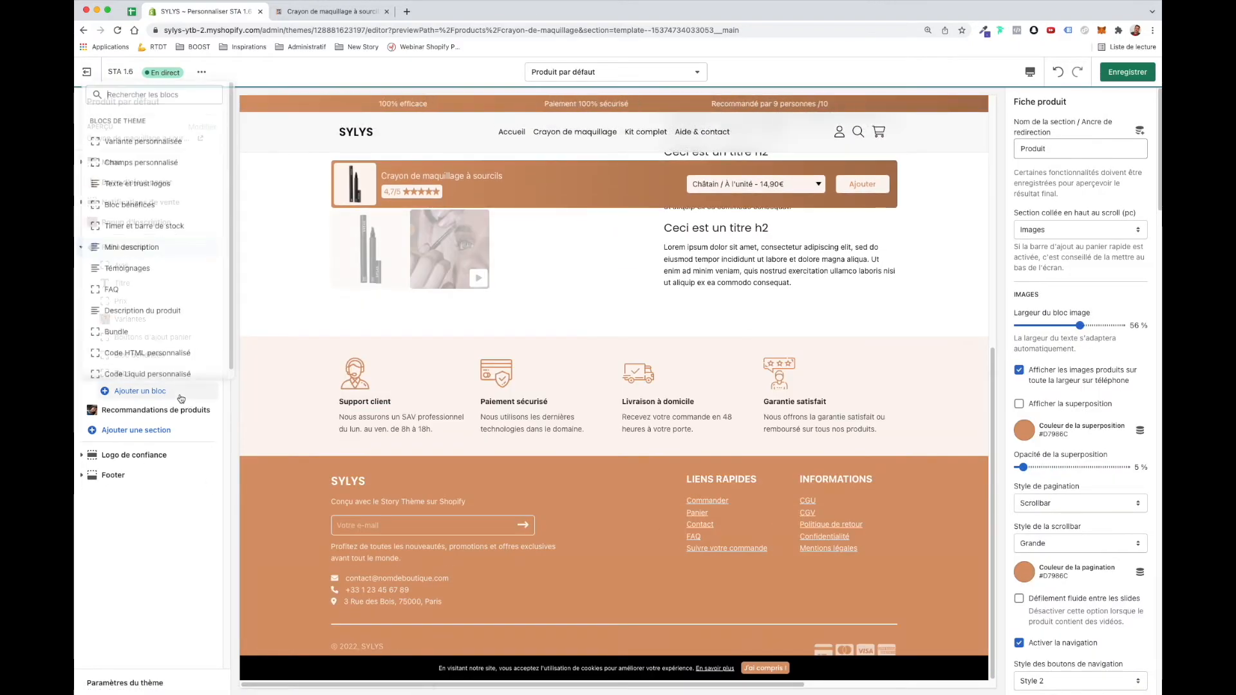
left_click(116, 324)
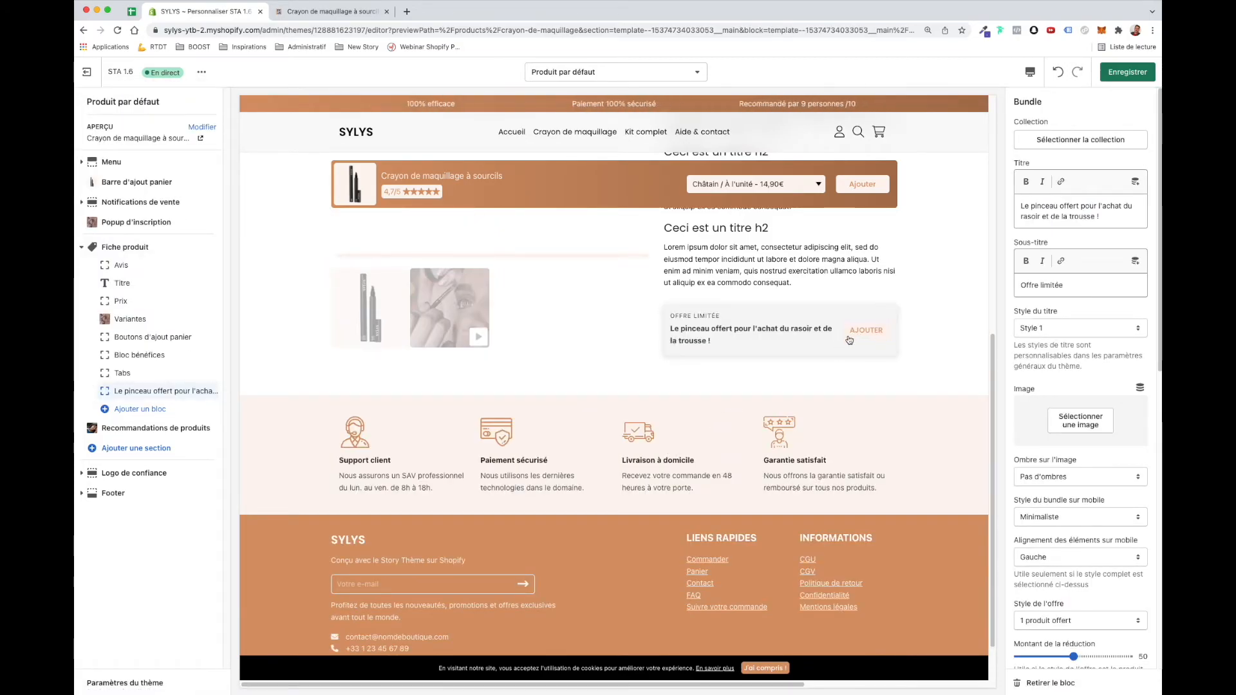
Switch the preview to the home page and examine its Kit complet product bundle
left_click(512, 131)
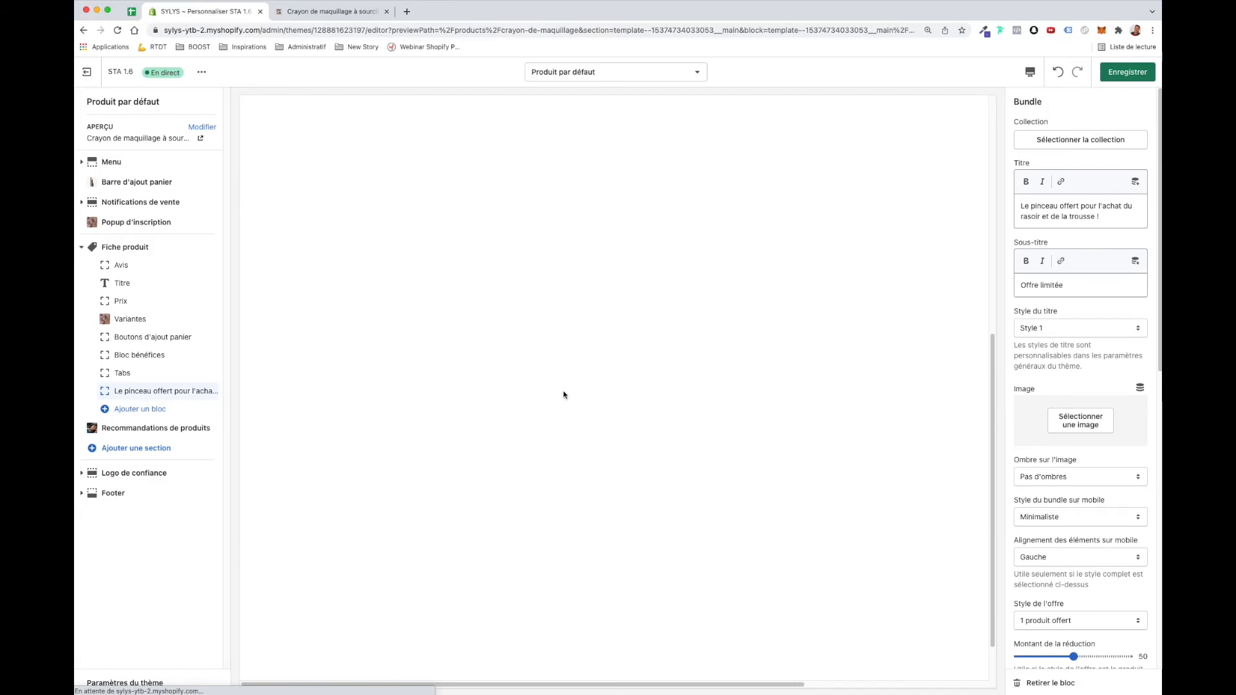
scroll(573, 413, "down", 15)
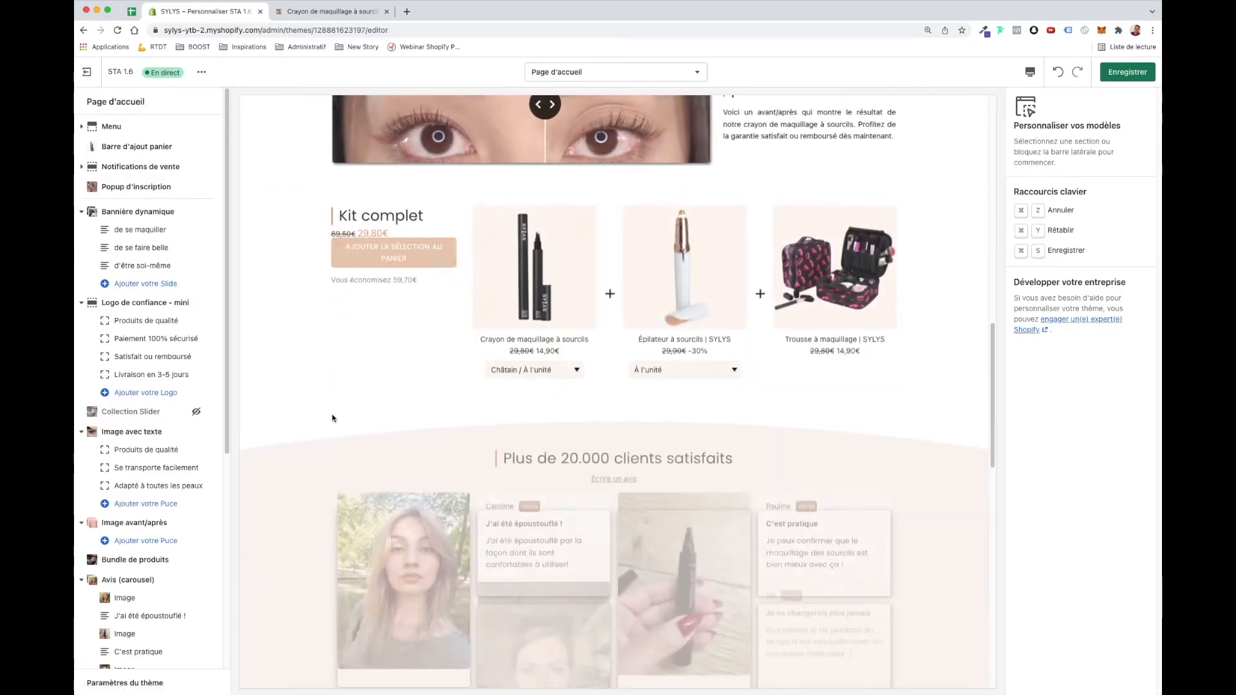
scroll(332, 418, "down", 3)
scroll(345, 393, "up", 6)
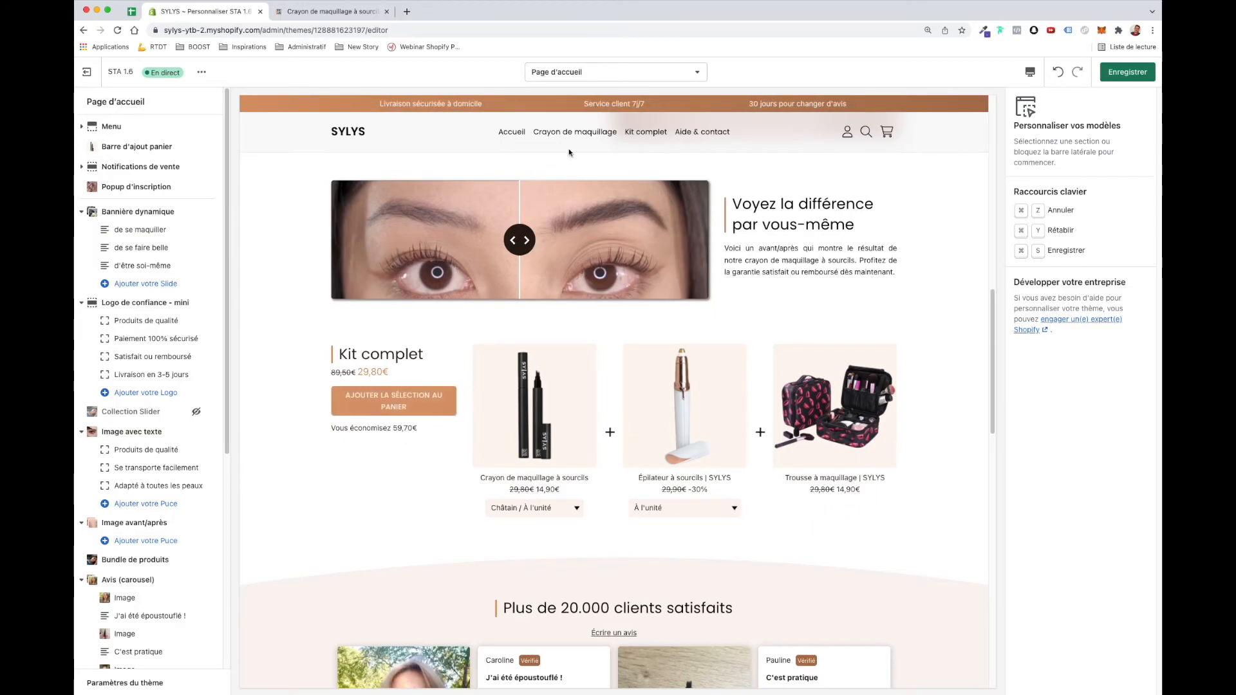
Return to the Crayon de maquillage product page and assign the KIT collection to the Bundle block
left_click(573, 132)
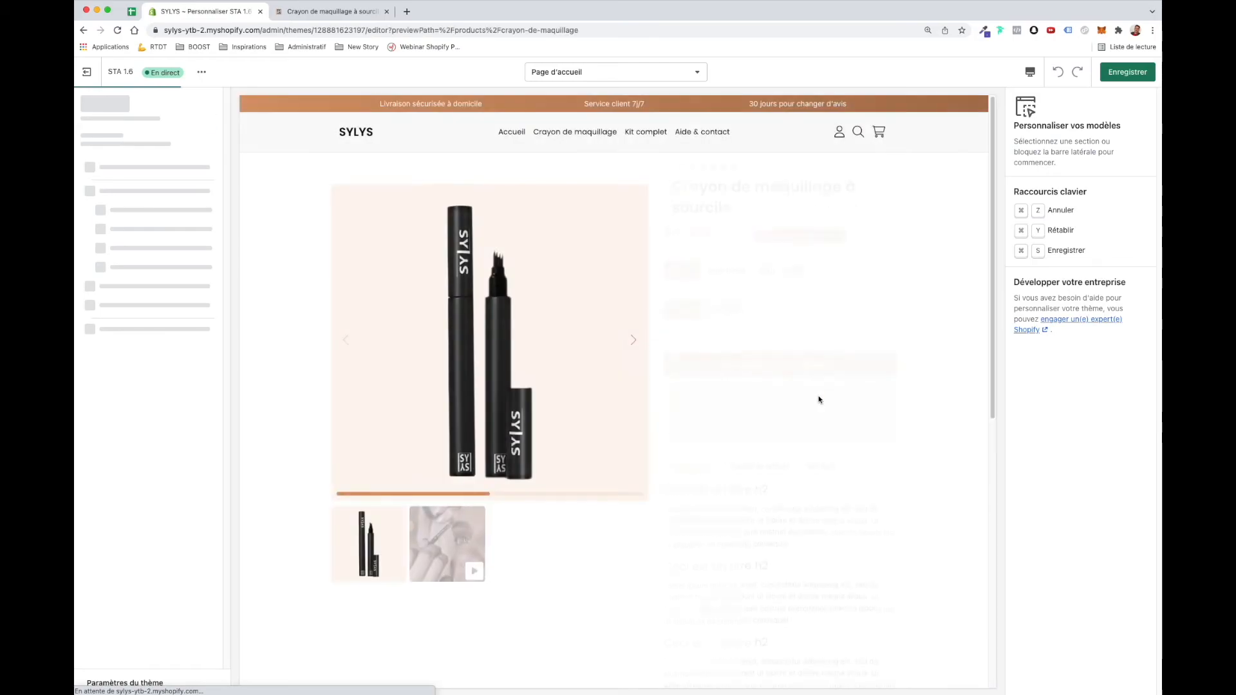
scroll(800, 400, "down", 5)
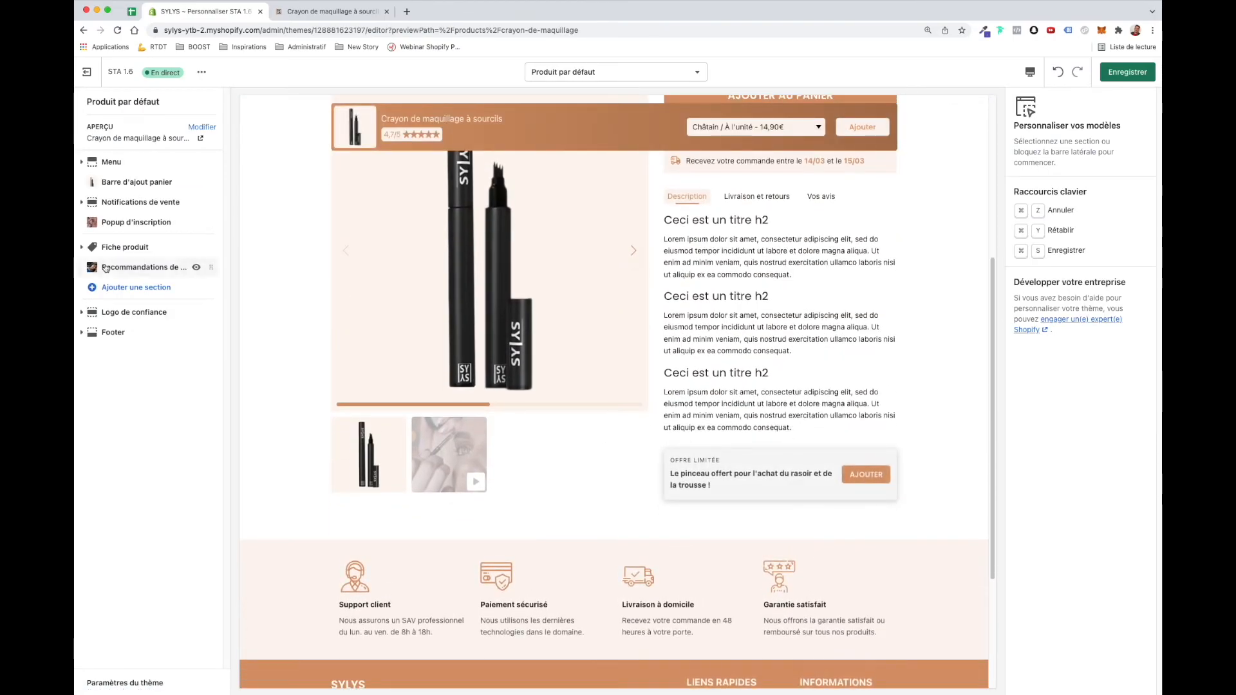
left_click(121, 255)
left_click(149, 390)
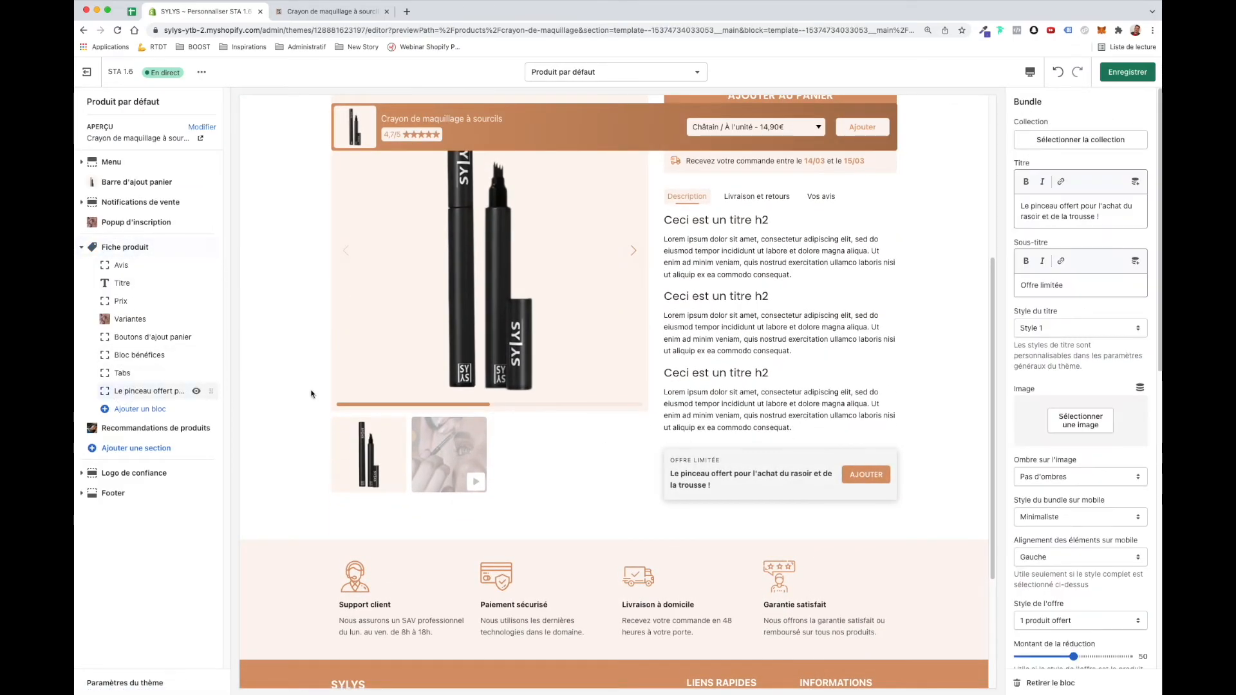
left_click(1101, 139)
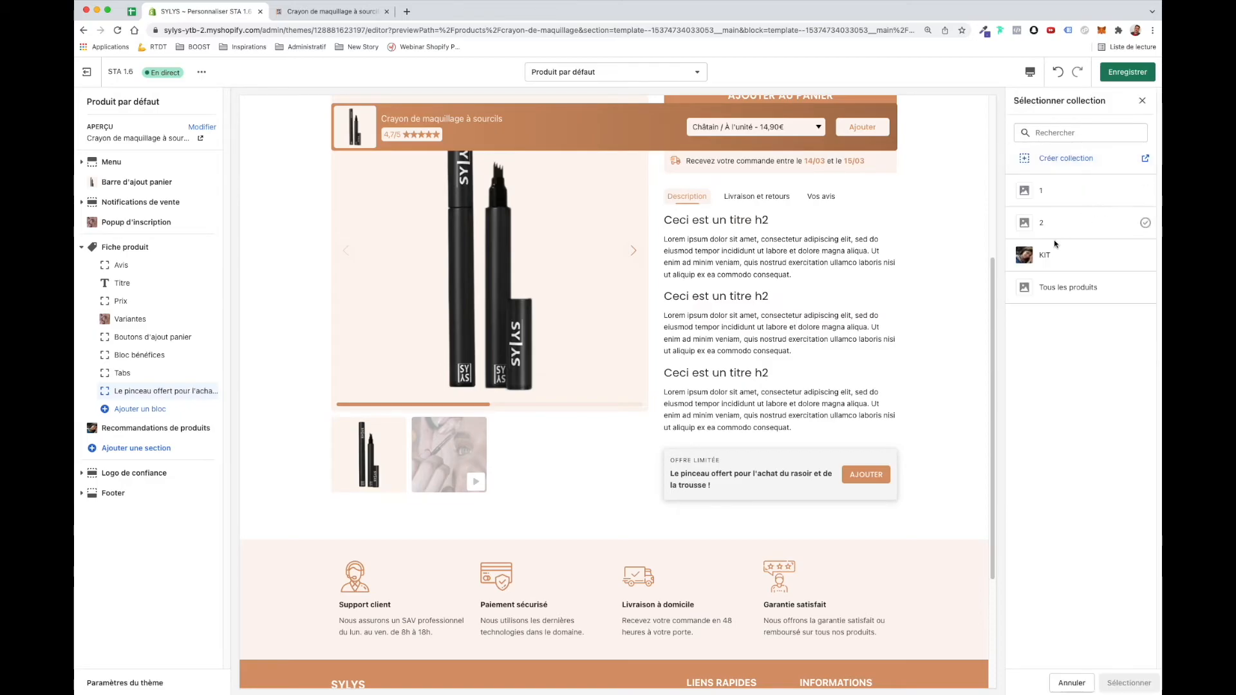
left_click(1082, 255)
left_click(1130, 683)
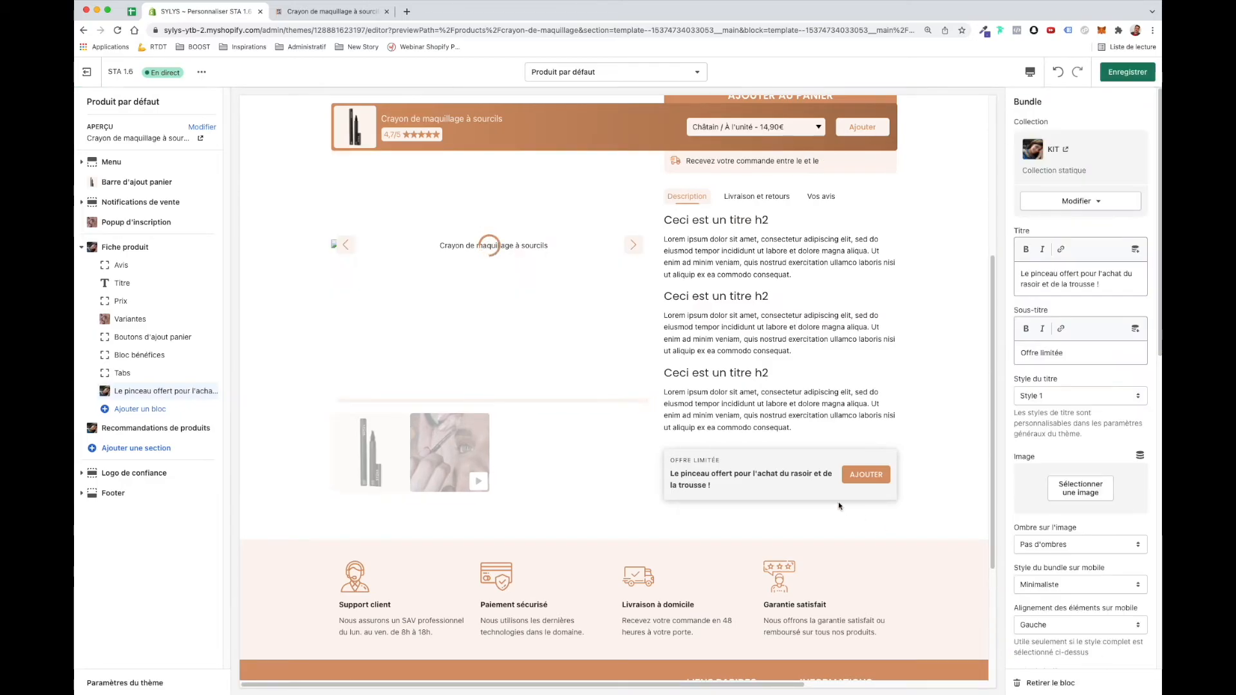
Test the bundle offer by adding it to the cart in the preview, and return to the Crayon de maquillage page
left_click(877, 476)
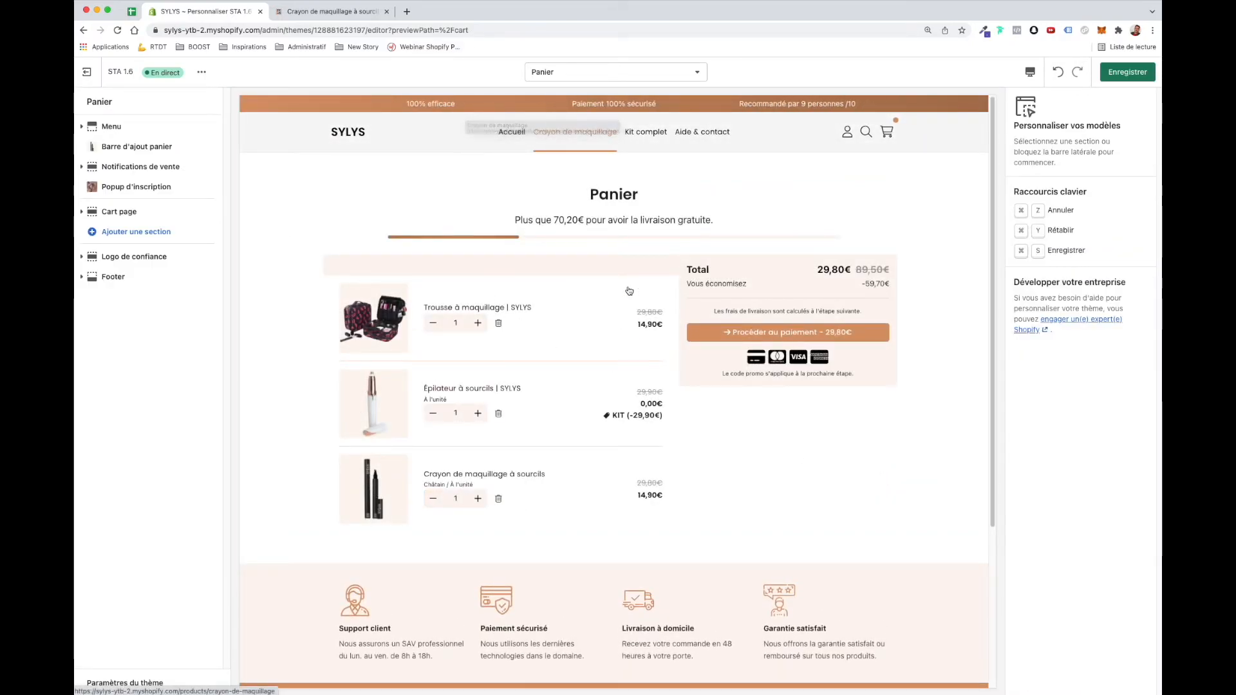
left_click(546, 130)
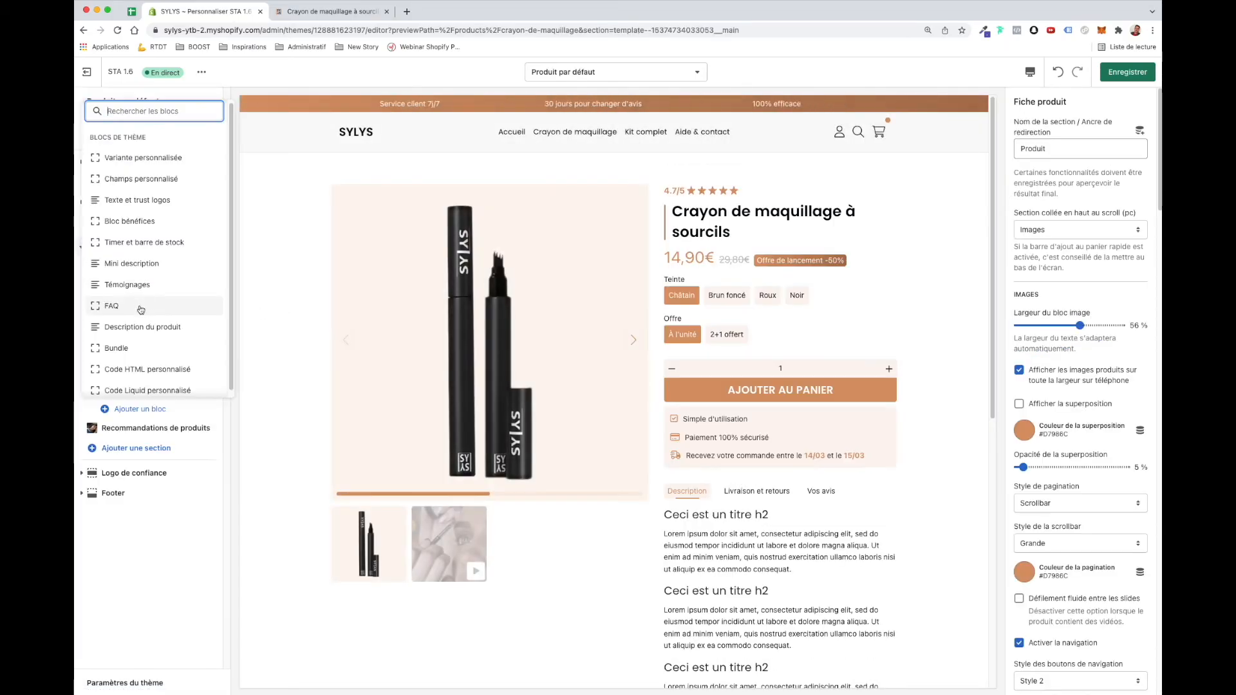
Review the available block types and remove the Bundle block from the Fiche produit section
scroll(138, 311, "down", 1)
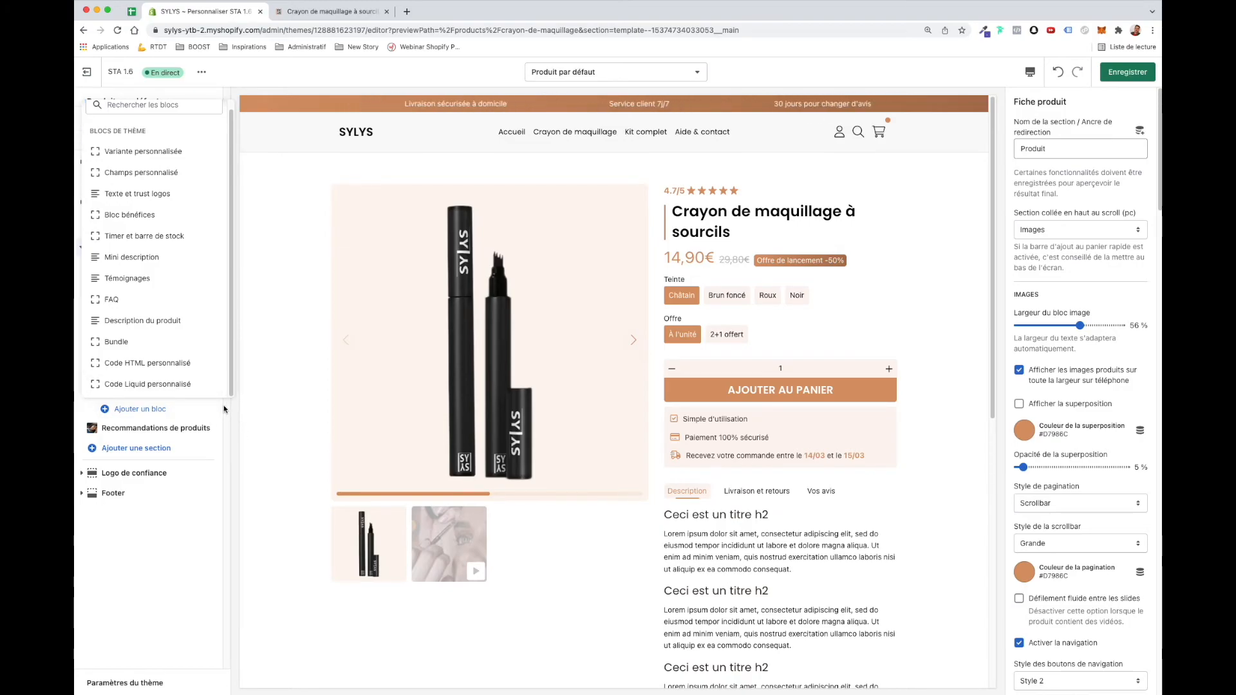
left_click(141, 412)
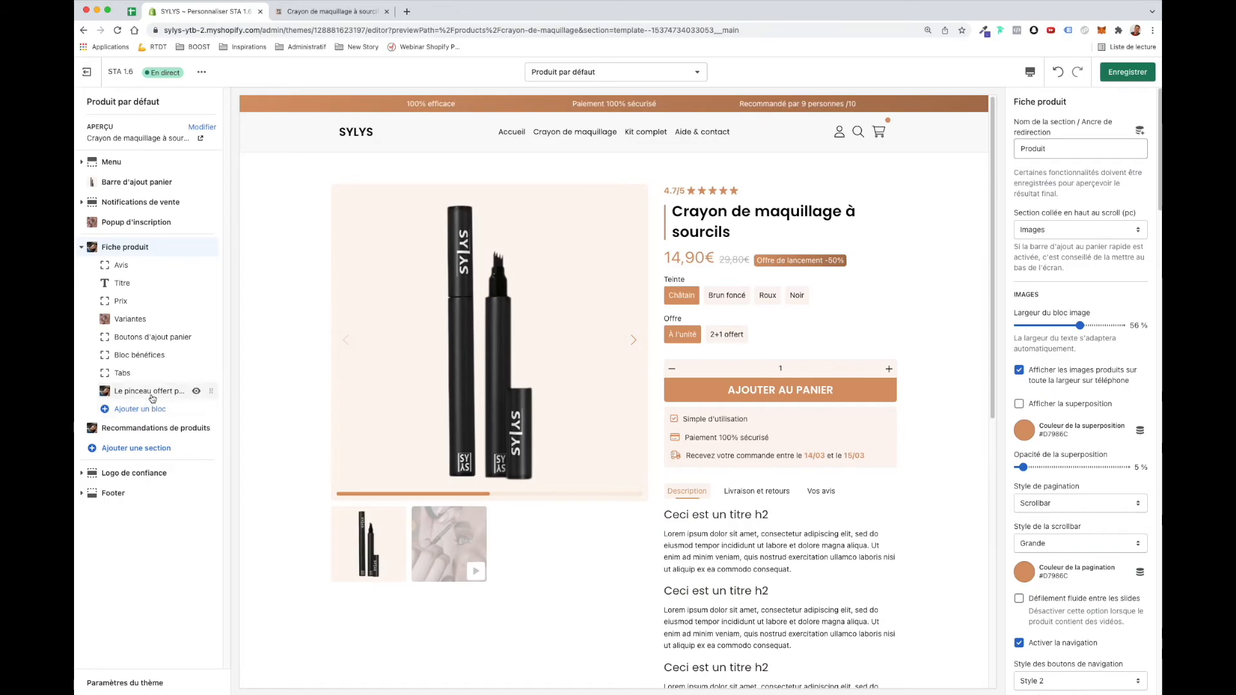
left_click(151, 394)
left_click(1046, 686)
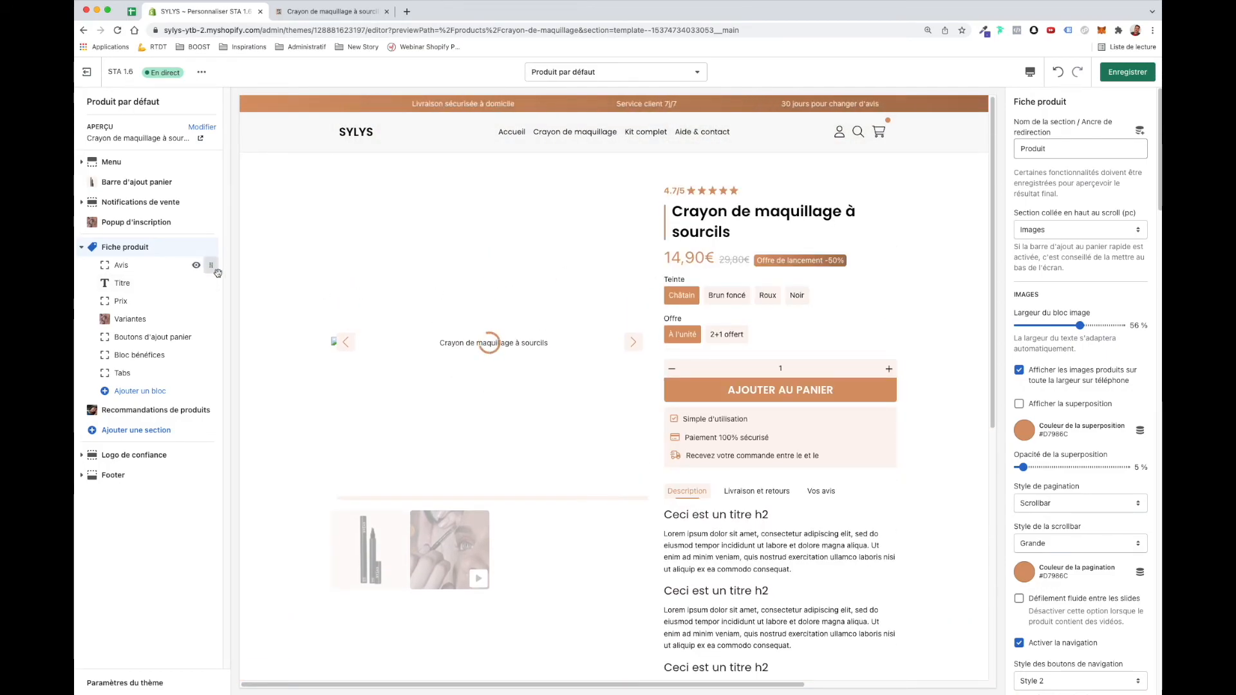
Try moving the Titre block below Boutons d'ajout panier, and restore it to its place between Avis and Prix
left_click_drag(212, 285, 212, 334)
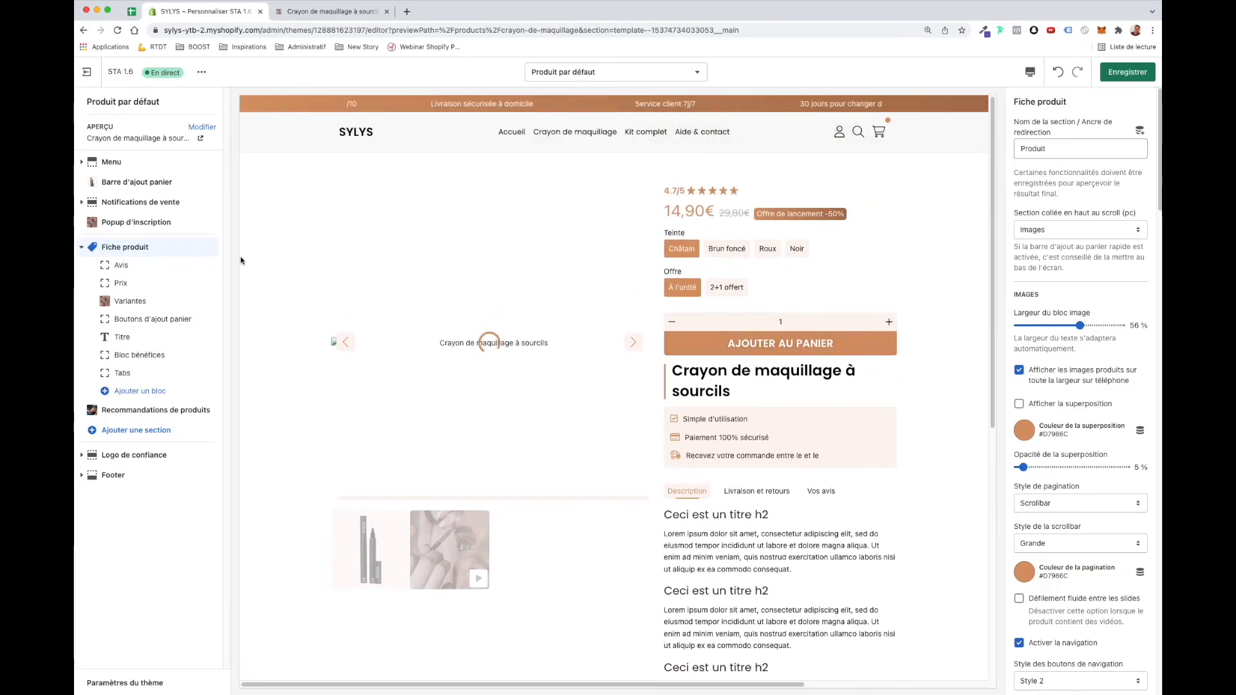
left_click_drag(206, 333, 213, 284)
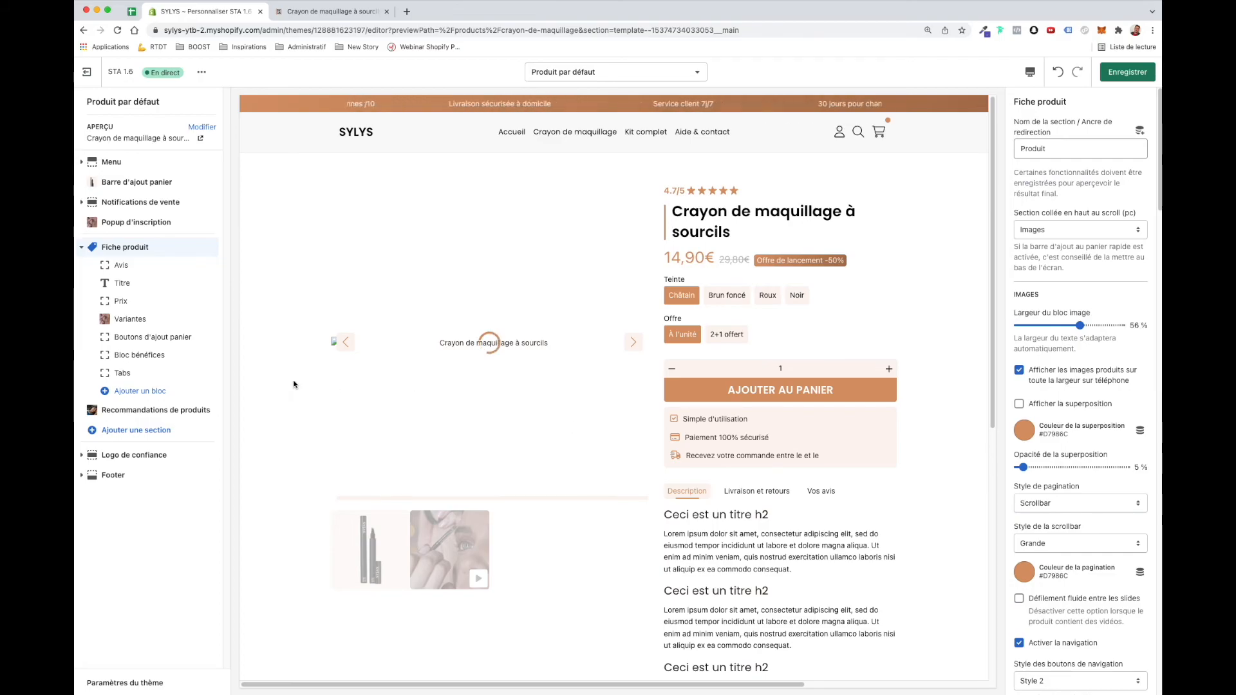
Move the Bloc bénéfices block between Prix and Variantes
left_click_drag(208, 353, 193, 318)
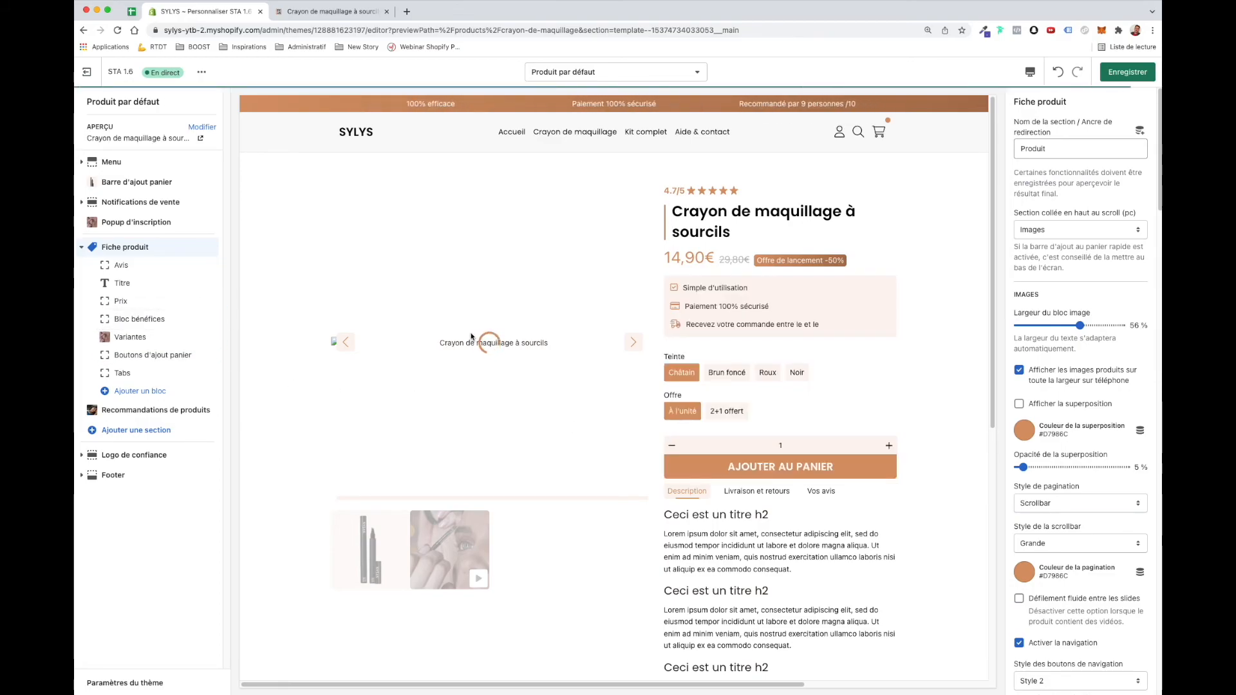